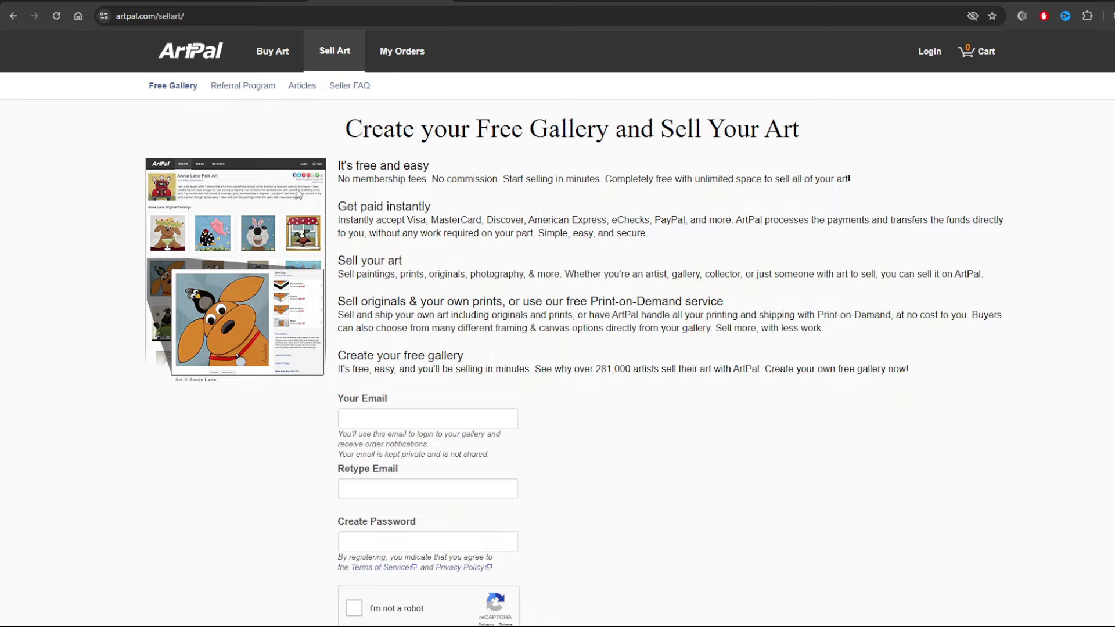
- Read the Sell Art page's notes on ease of use, accepted payment methods and selling your art
drag(338, 165, 444, 166)
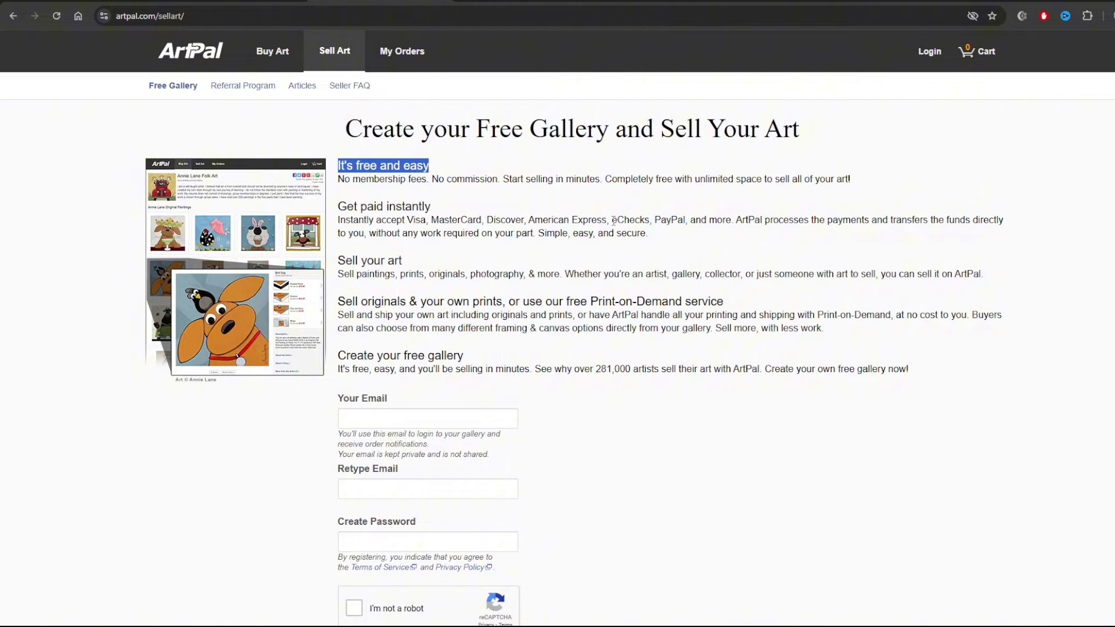
drag(611, 220, 684, 221)
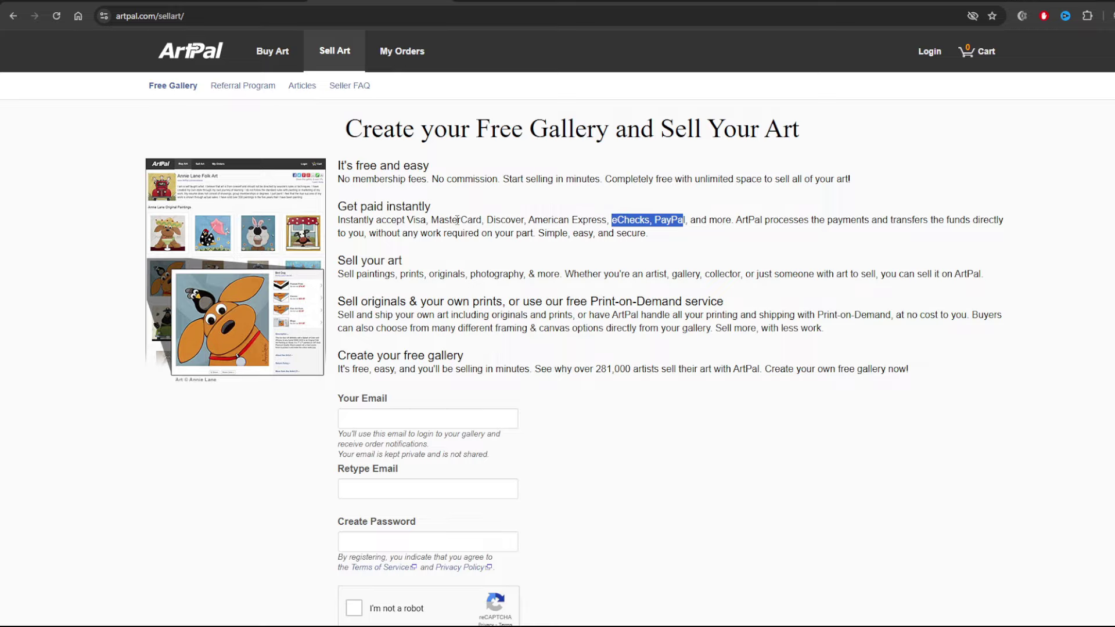
click(604, 226)
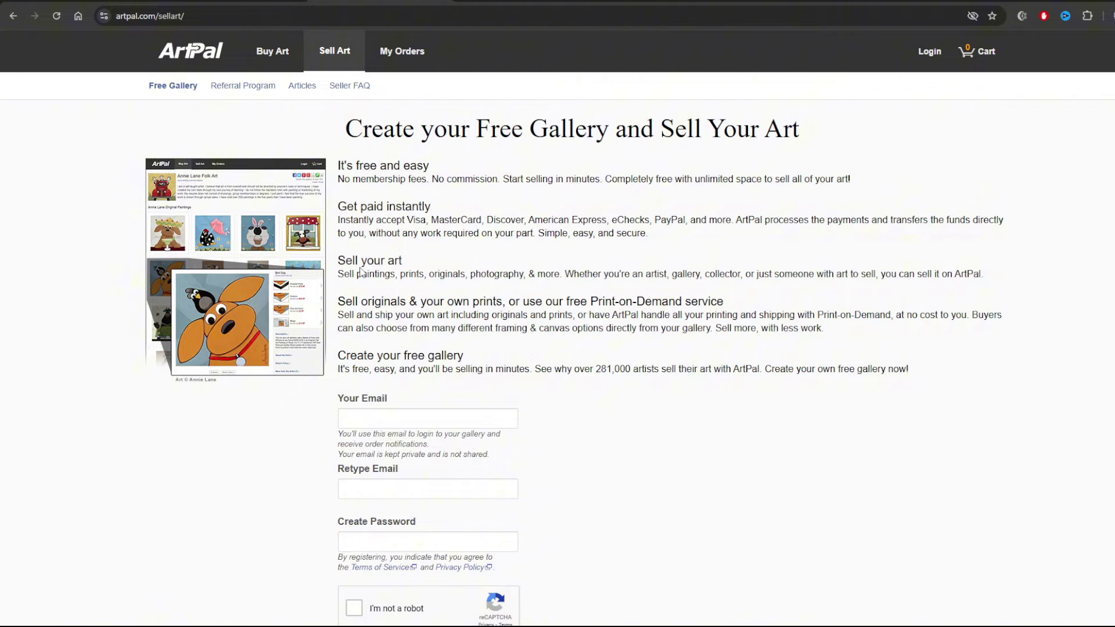
drag(360, 261, 402, 261)
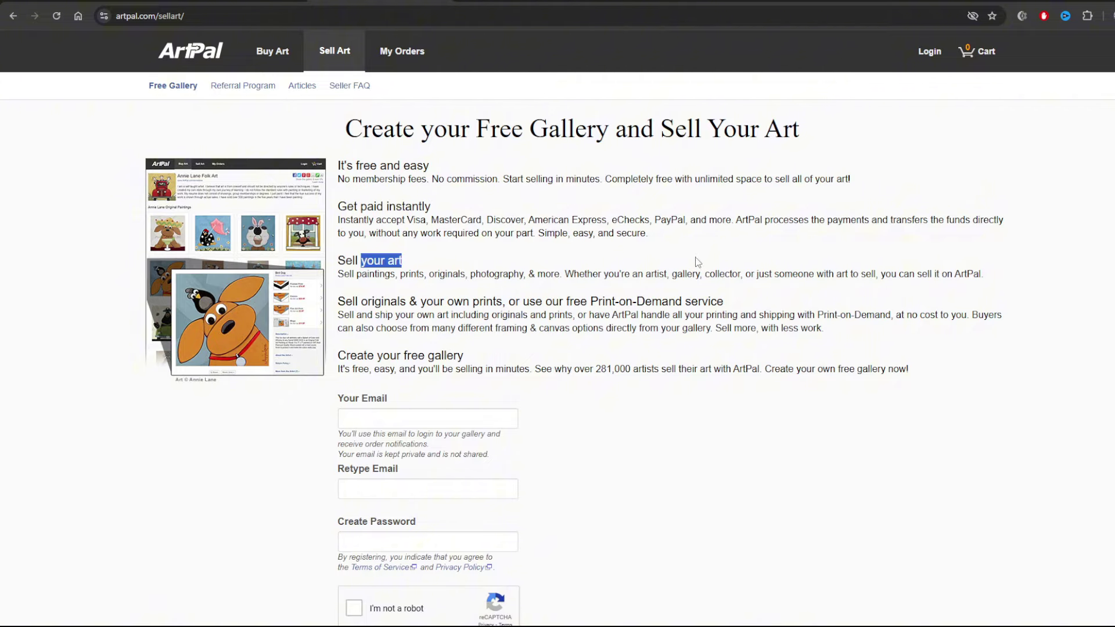
- Submit the sign-up form to create the free seller gallery and start its introductory tour
scroll(644, 253, down, 1)
scroll(637, 253, down, 3)
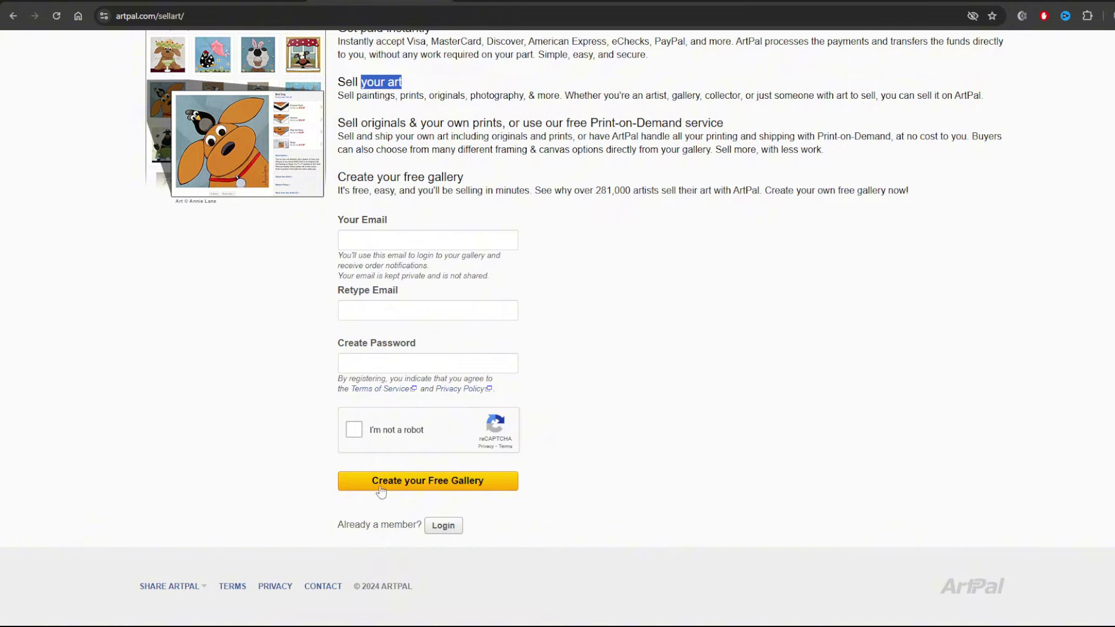
click(422, 481)
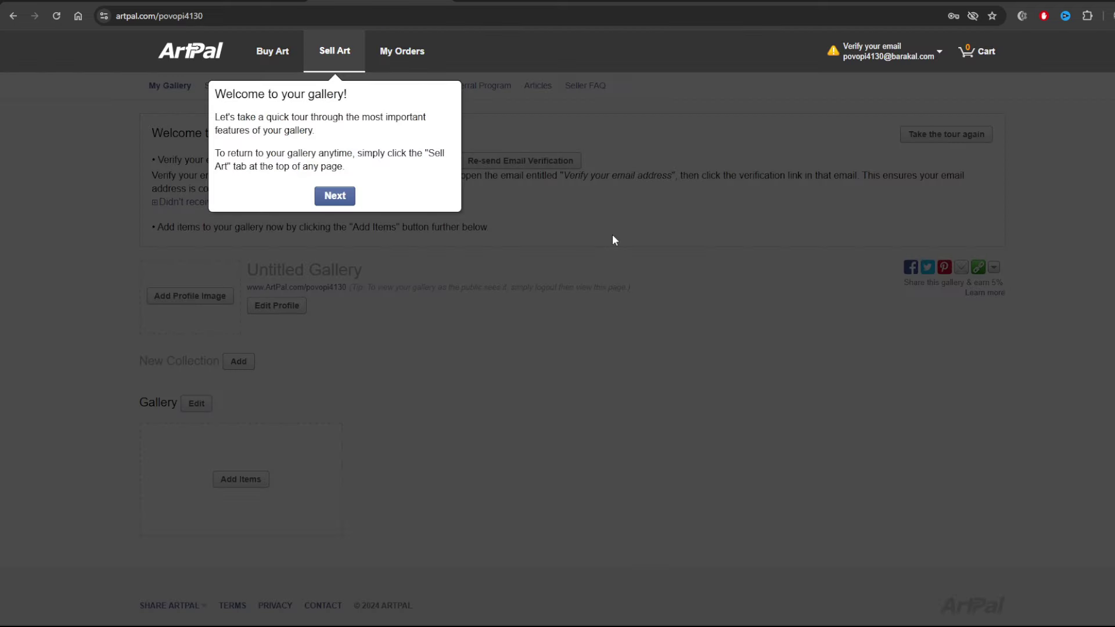
click(343, 204)
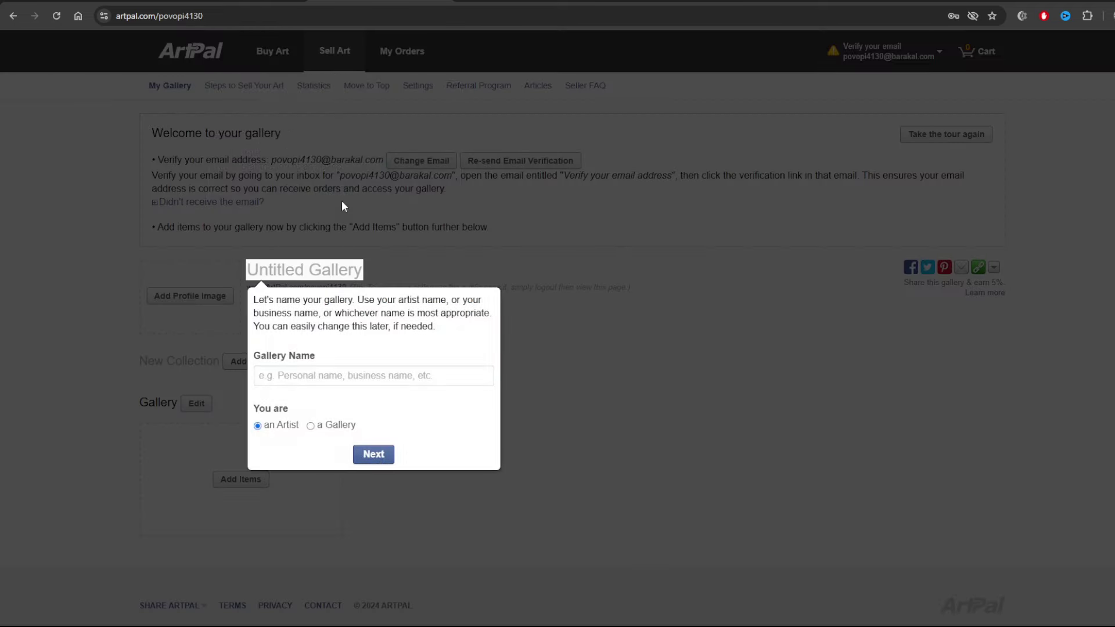
- Name the gallery NewArt, keeping the account type as an Artist
click(375, 456)
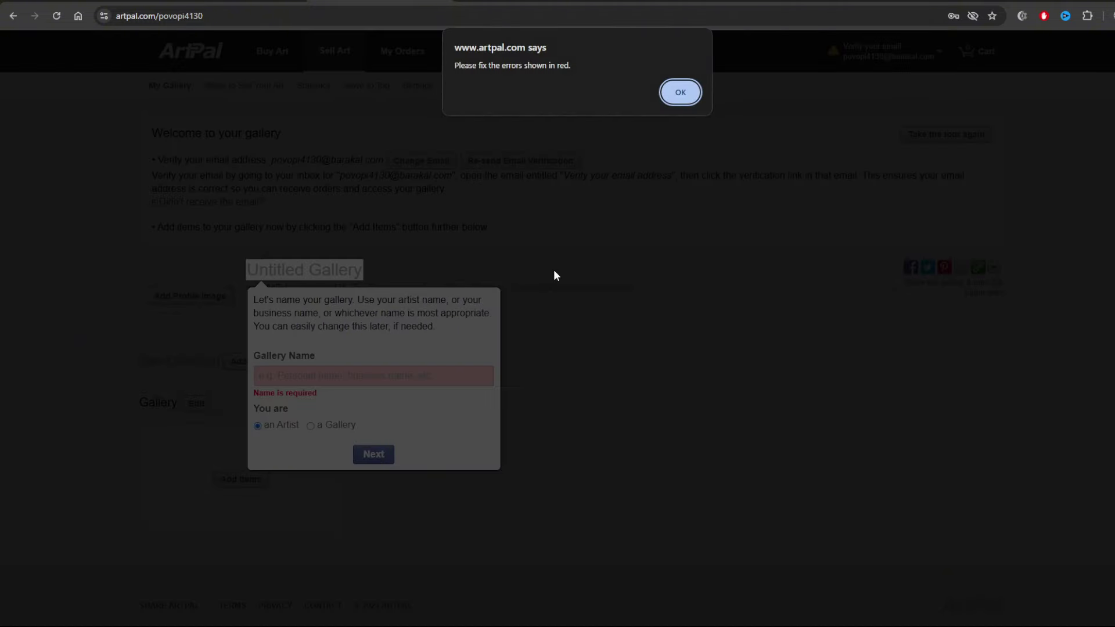
key(Return)
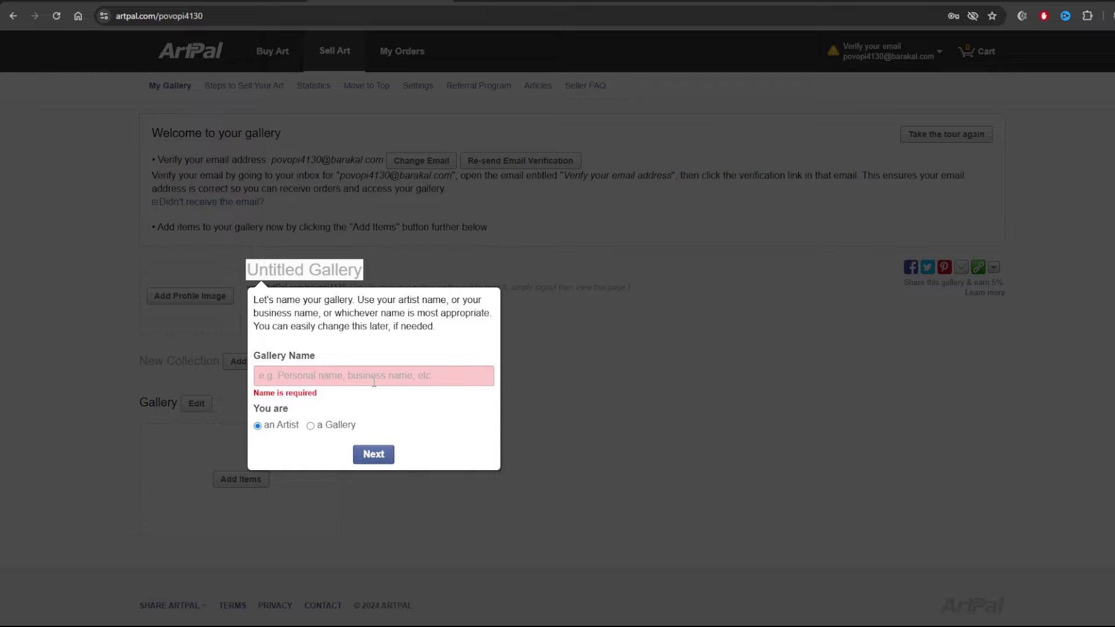
click(326, 382)
text(NewArt)
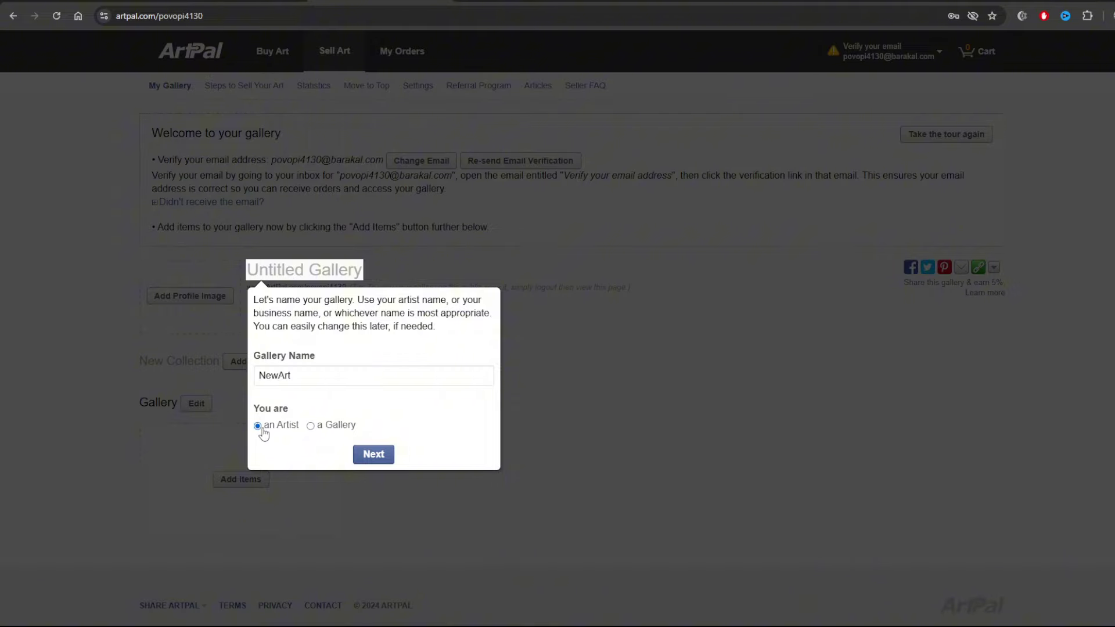
click(378, 455)
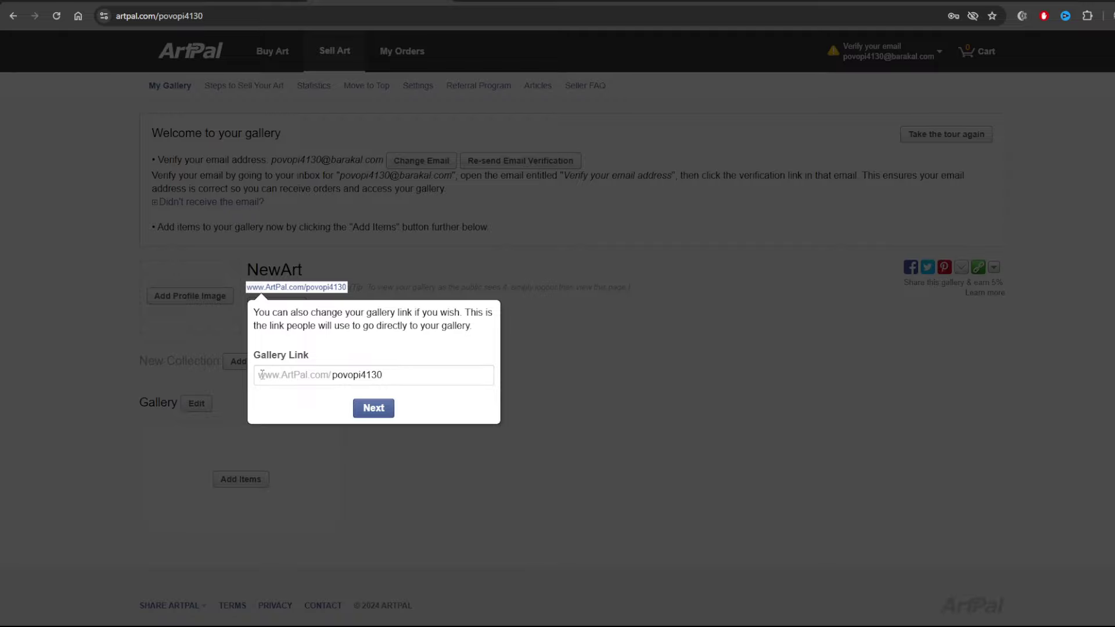
- Change the ending of the gallery link to Newart and save it
drag(400, 380, 333, 376)
text(Newart)
key(Return)
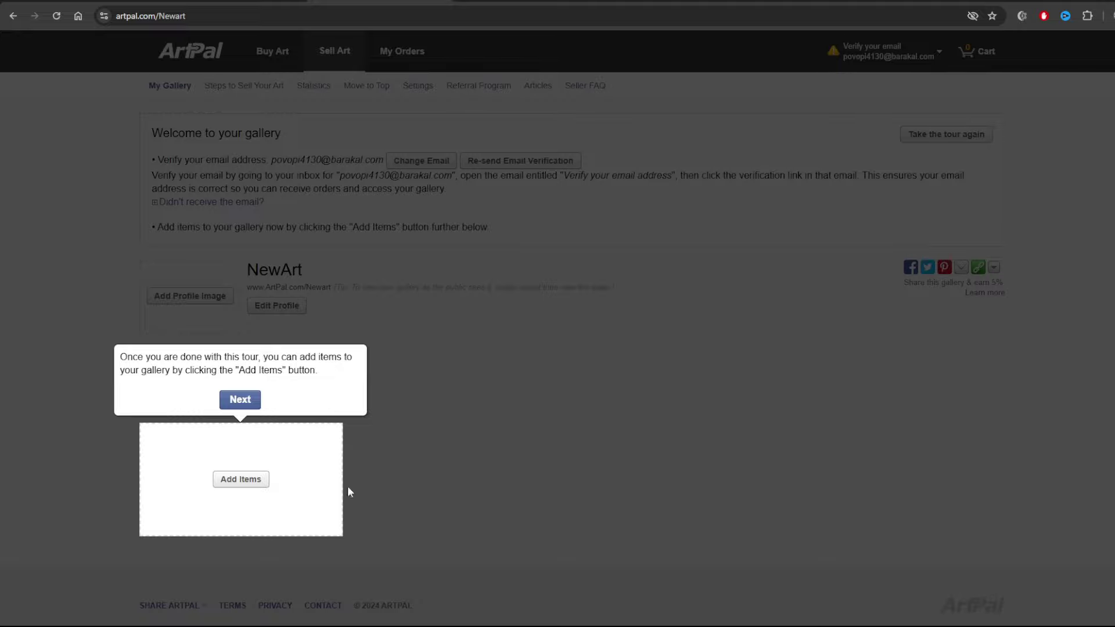
- Go through the tour's notes on adding items and collections, and finish the tour
click(240, 400)
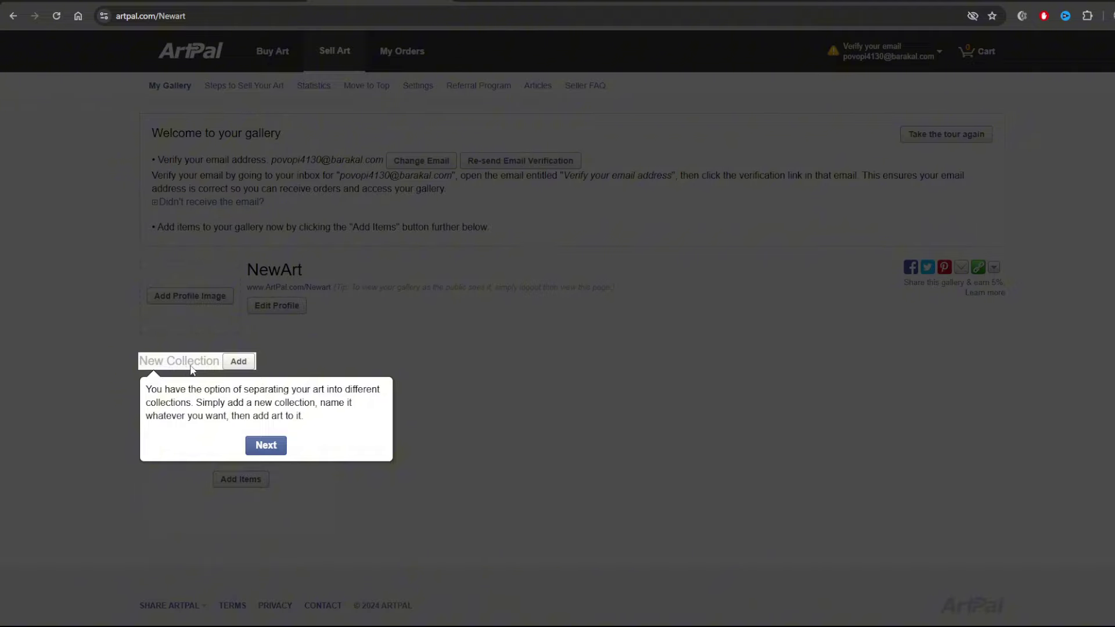
click(271, 445)
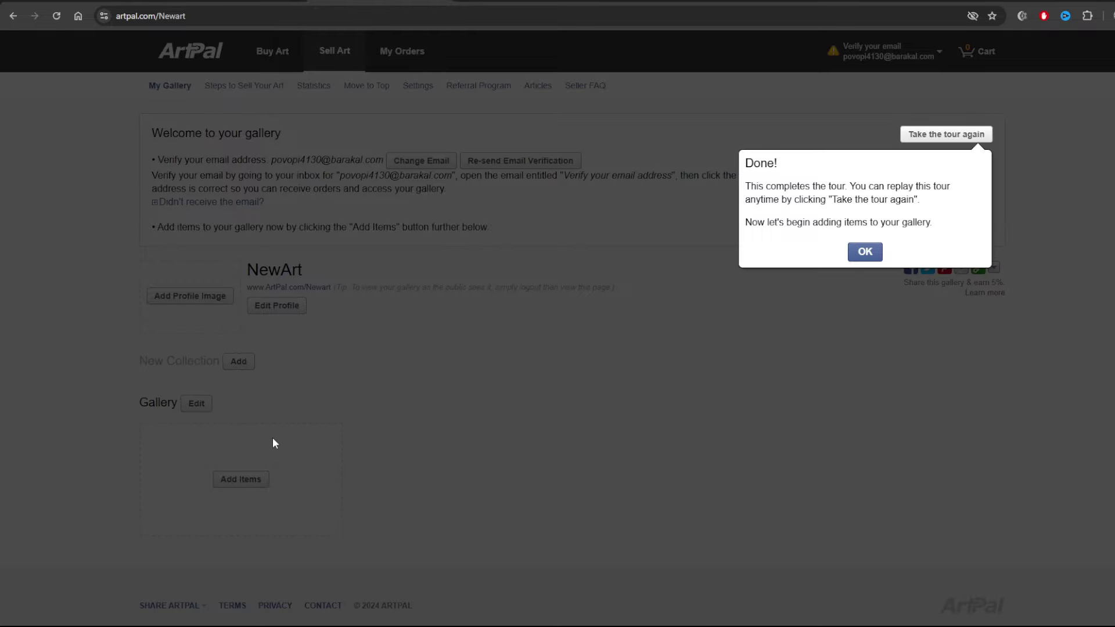
click(863, 251)
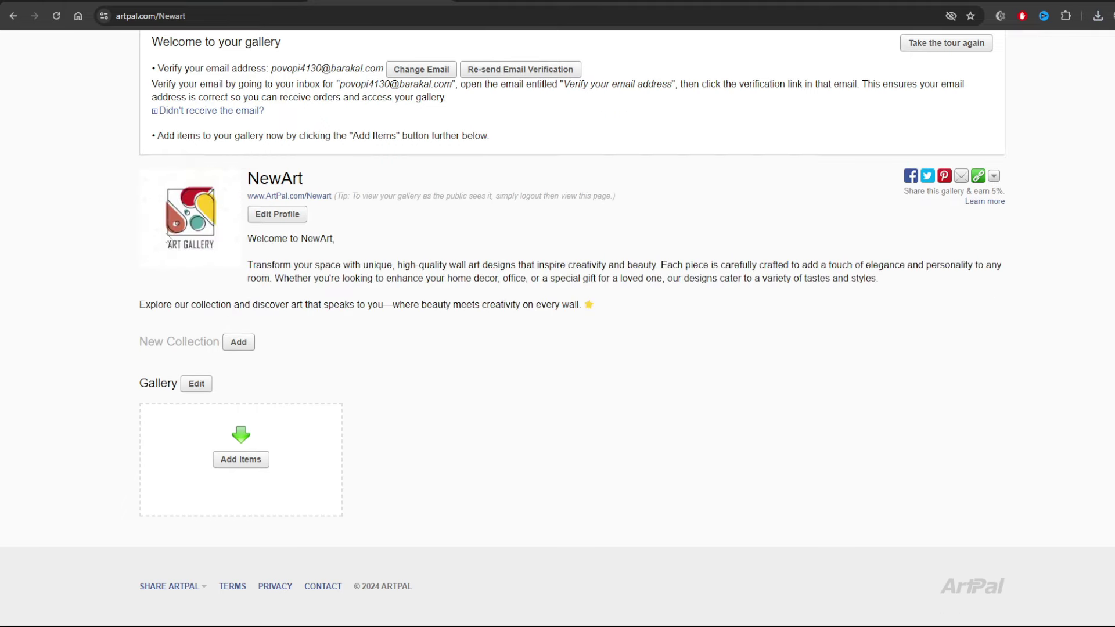
- Review the About You description in the gallery profile, and open the option for adding gallery items
click(279, 216)
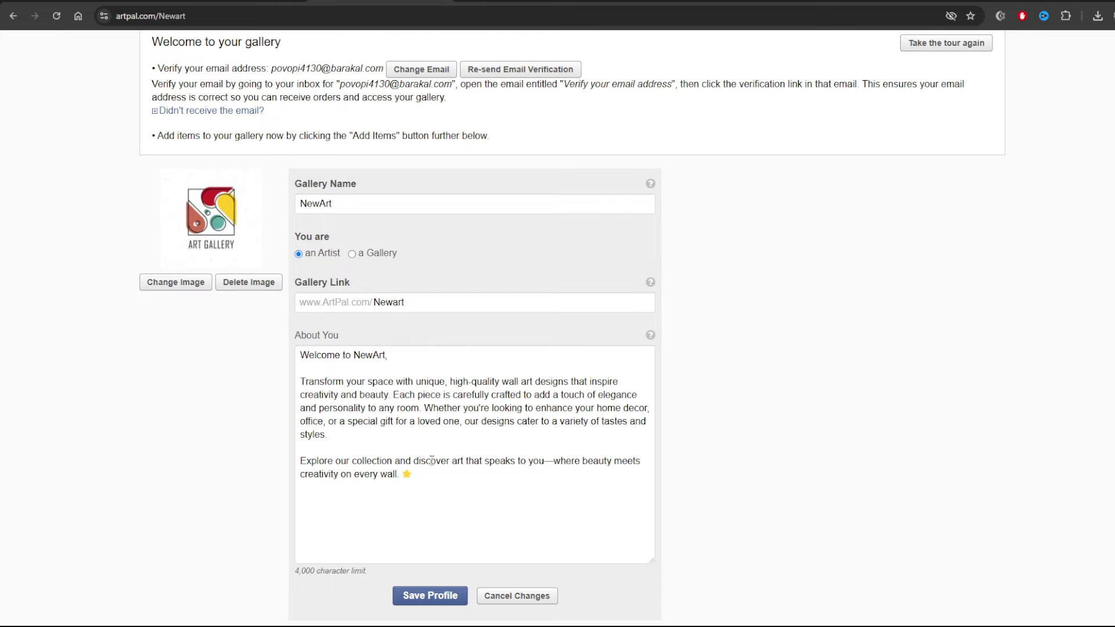
drag(426, 482, 329, 381)
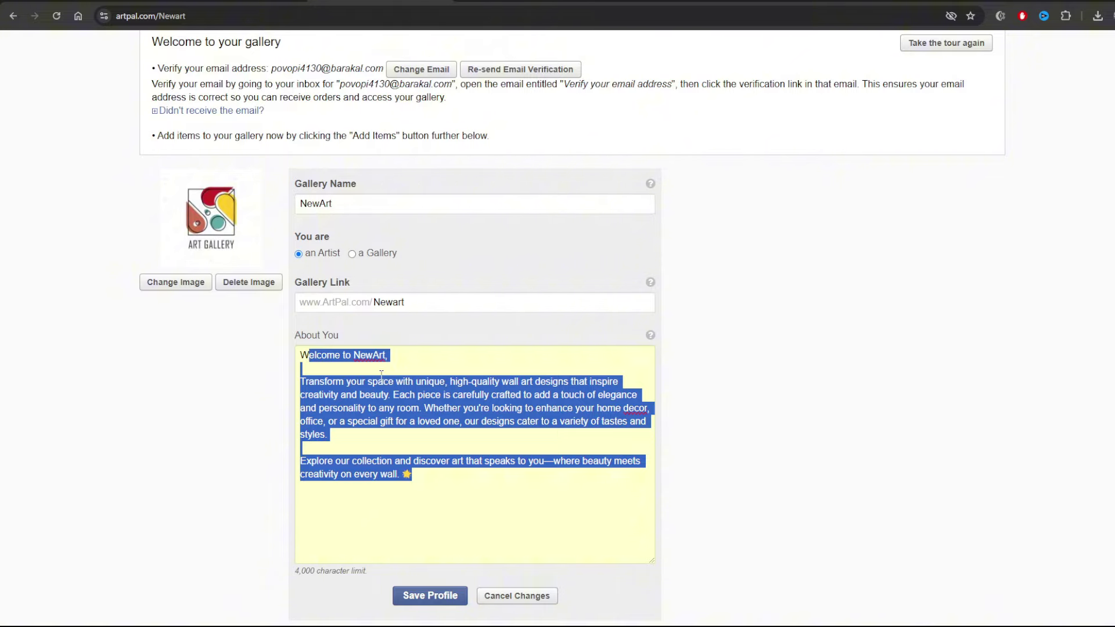
click(446, 343)
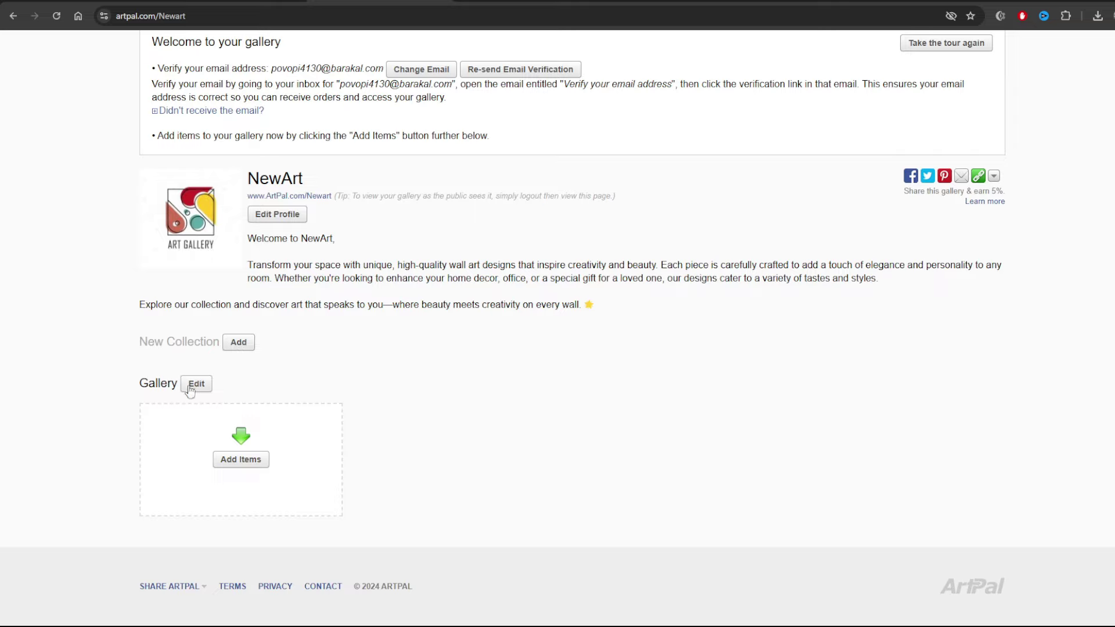
click(251, 460)
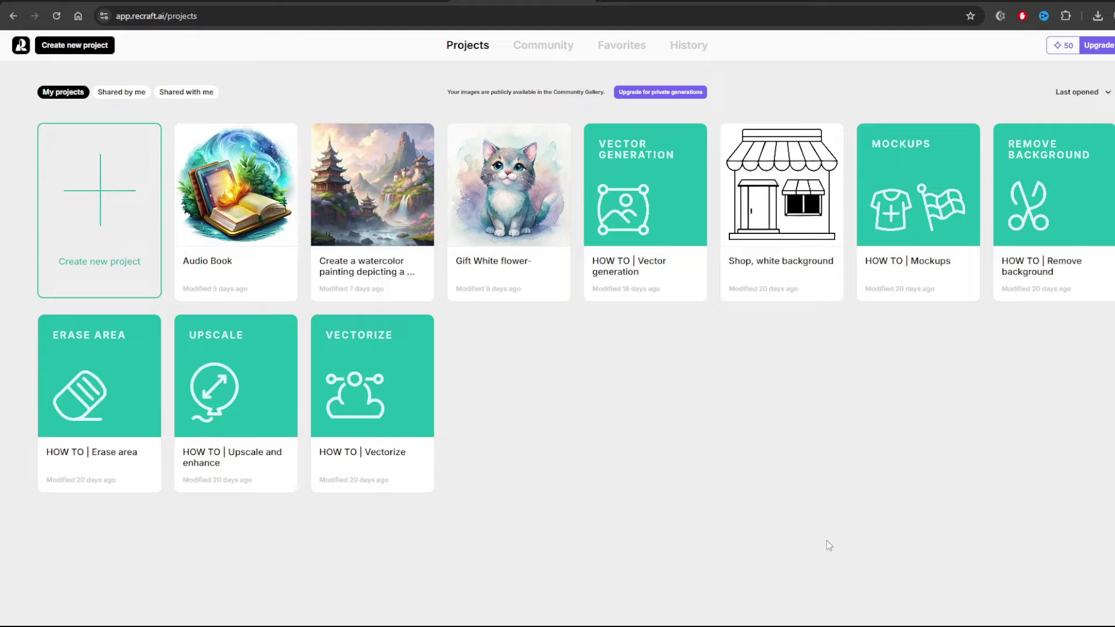
- Switch to Recraft and create a new project with a raster image prompted as a serene ancient Chinese natural landscape
click(93, 222)
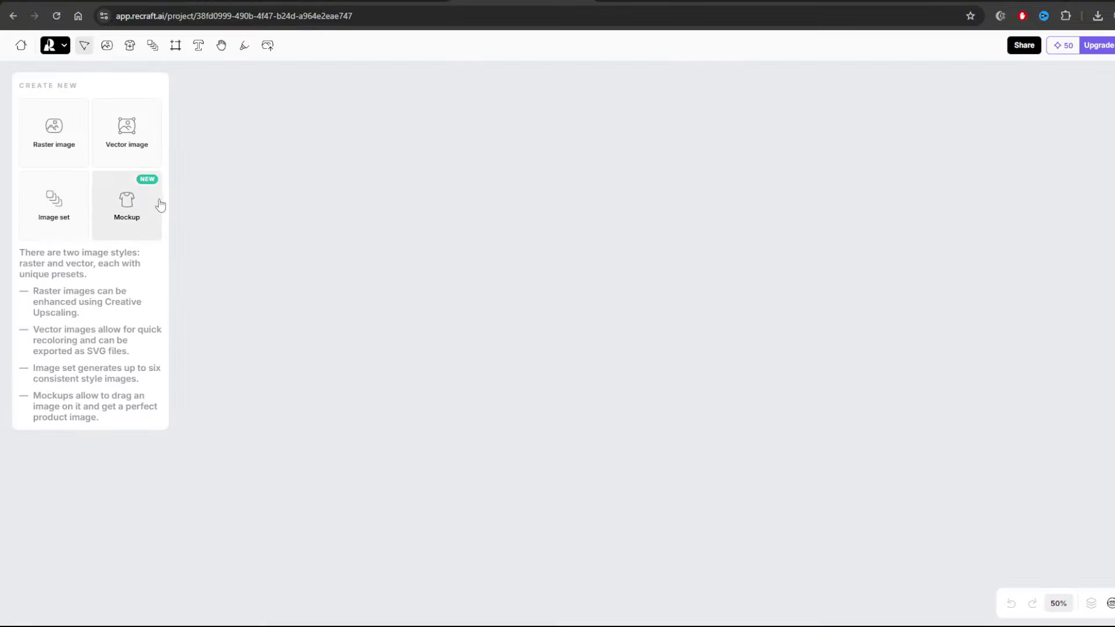
click(55, 133)
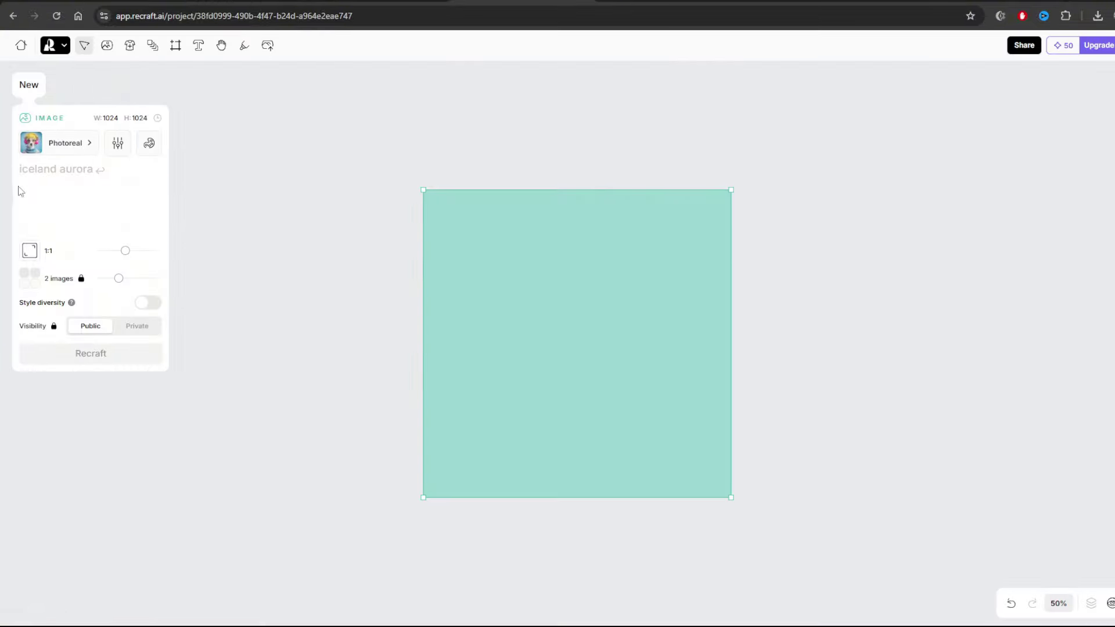
click(79, 175)
key(ctrl+v)
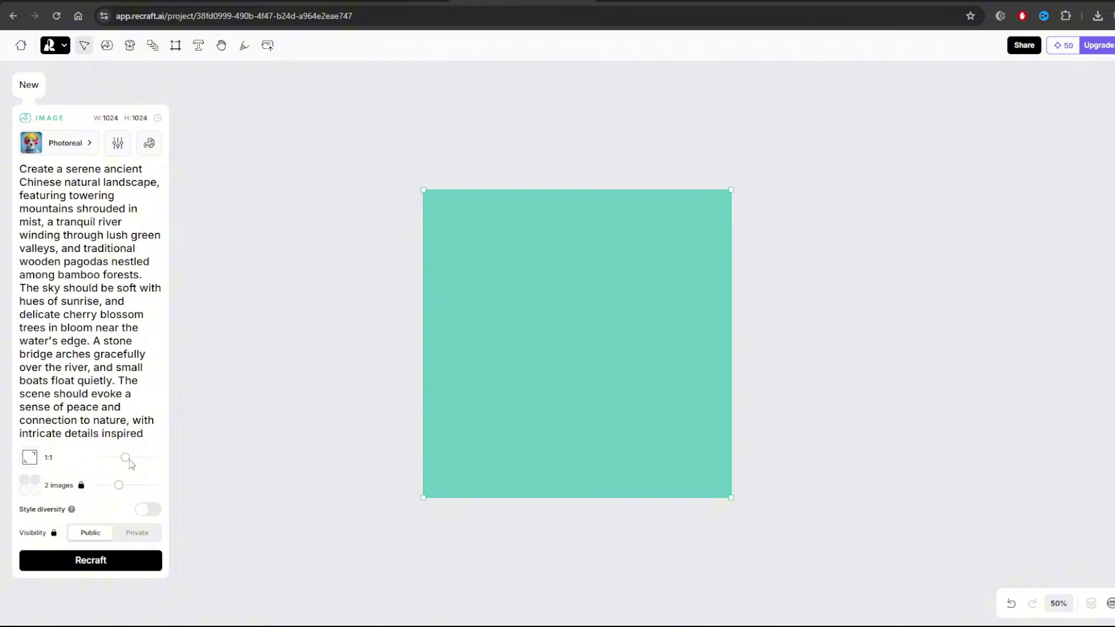
- Set the image's aspect ratio to 16:9 and its style to the raster Illustration preset
mouse_move(125, 458)
mouse_down()
mouse_move(137, 458)
mouse_move(108, 459)
mouse_up()
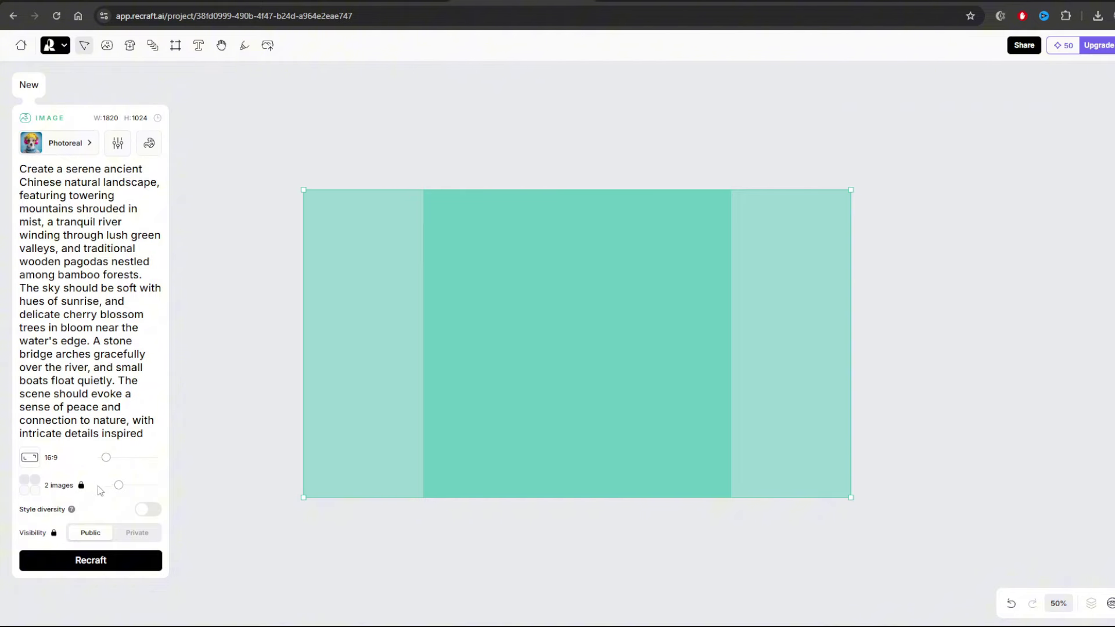
click(65, 145)
click(270, 152)
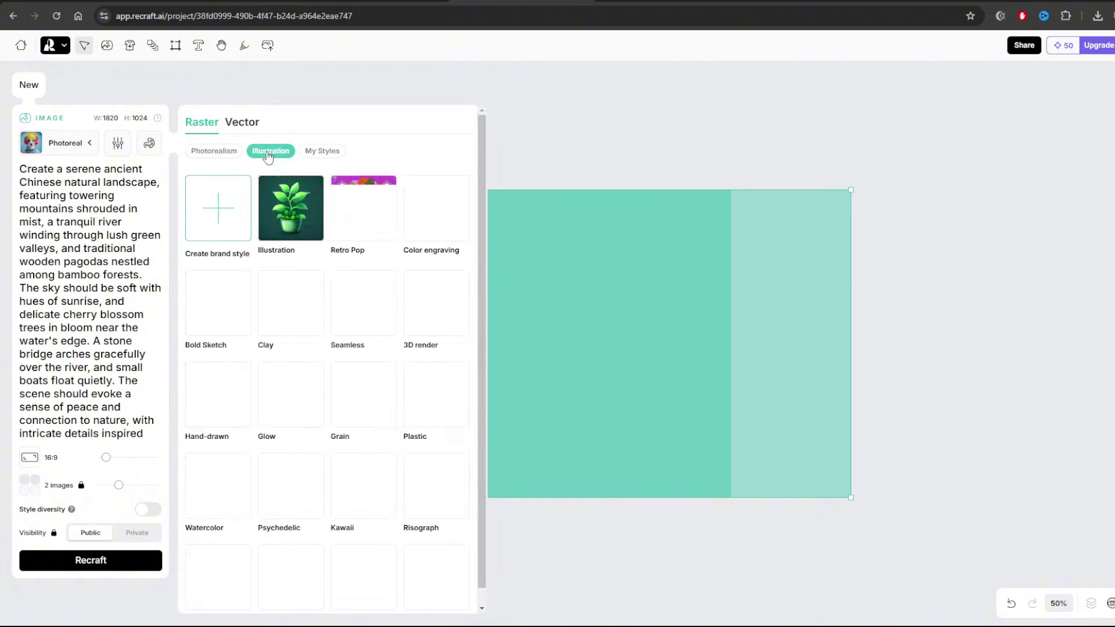
click(285, 200)
click(65, 146)
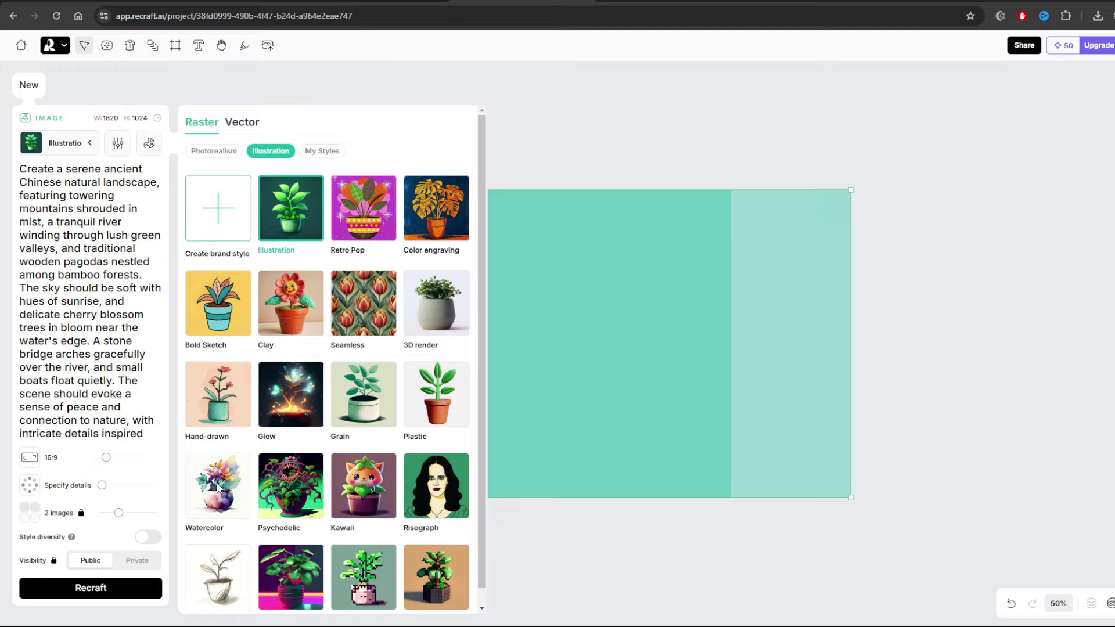
- Set the level of detail to Extreme and generate the Chinese landscape images
click(103, 486)
drag(104, 487, 152, 491)
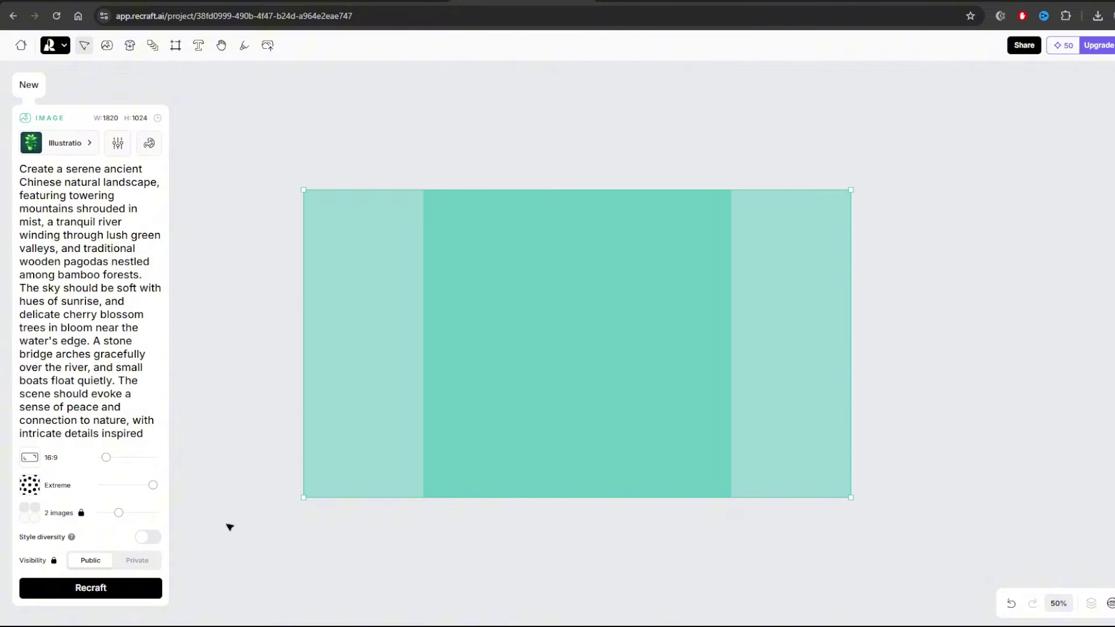
click(112, 591)
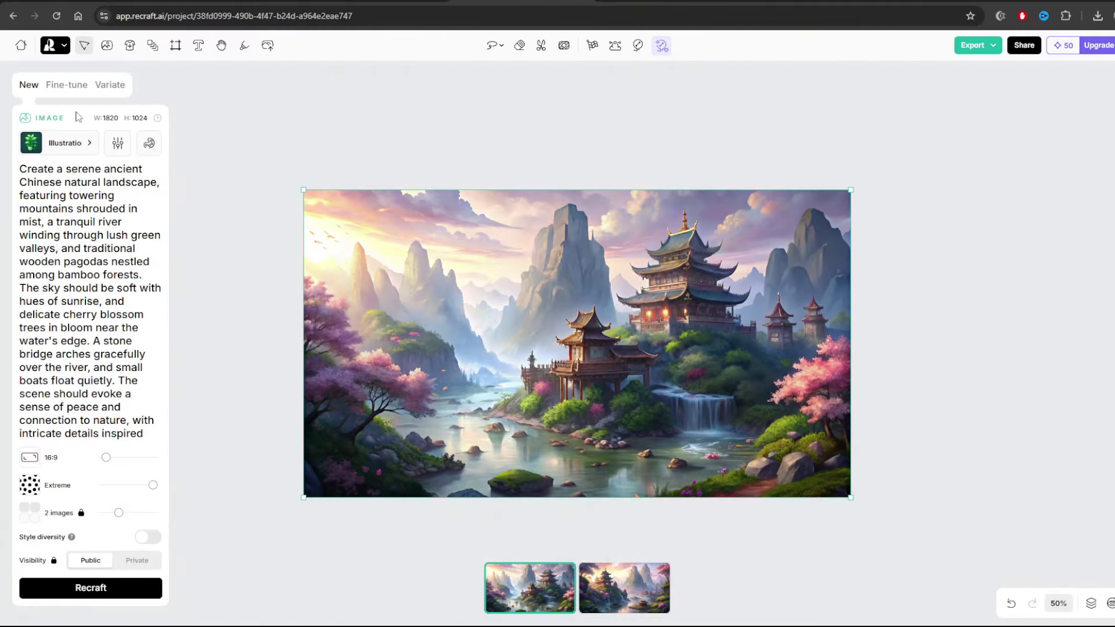
- Compare the two generated landscape variants, ending on the second one
click(620, 604)
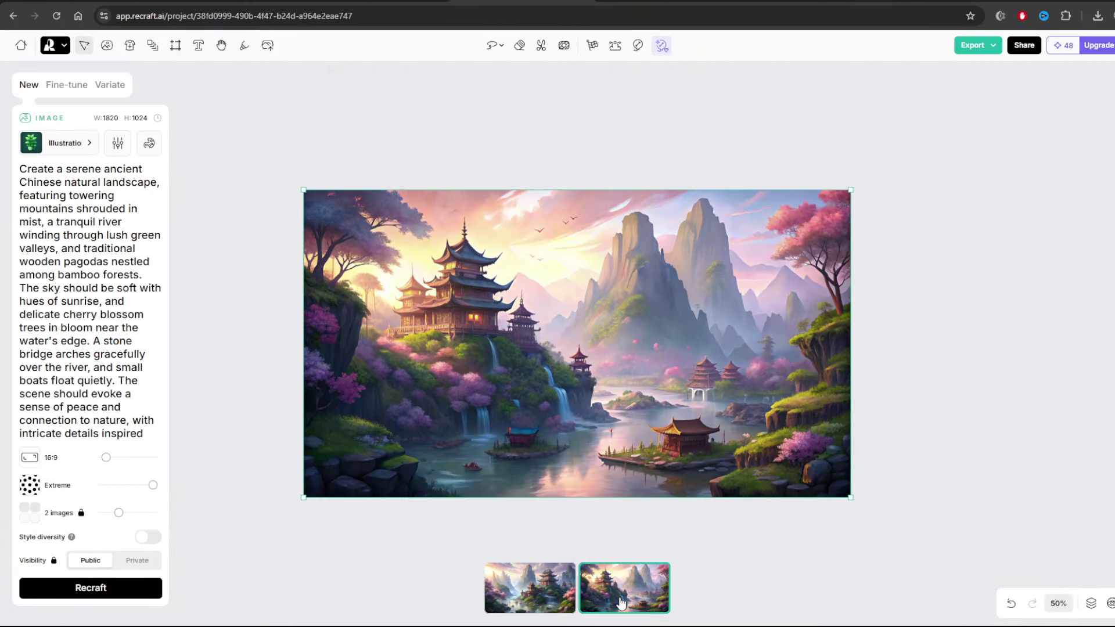
click(539, 607)
click(617, 608)
click(561, 606)
click(608, 605)
- Replace the prompt with a vibrant underwater river scene of colorful fish, and change the style to Watercolor
triple_click(109, 279)
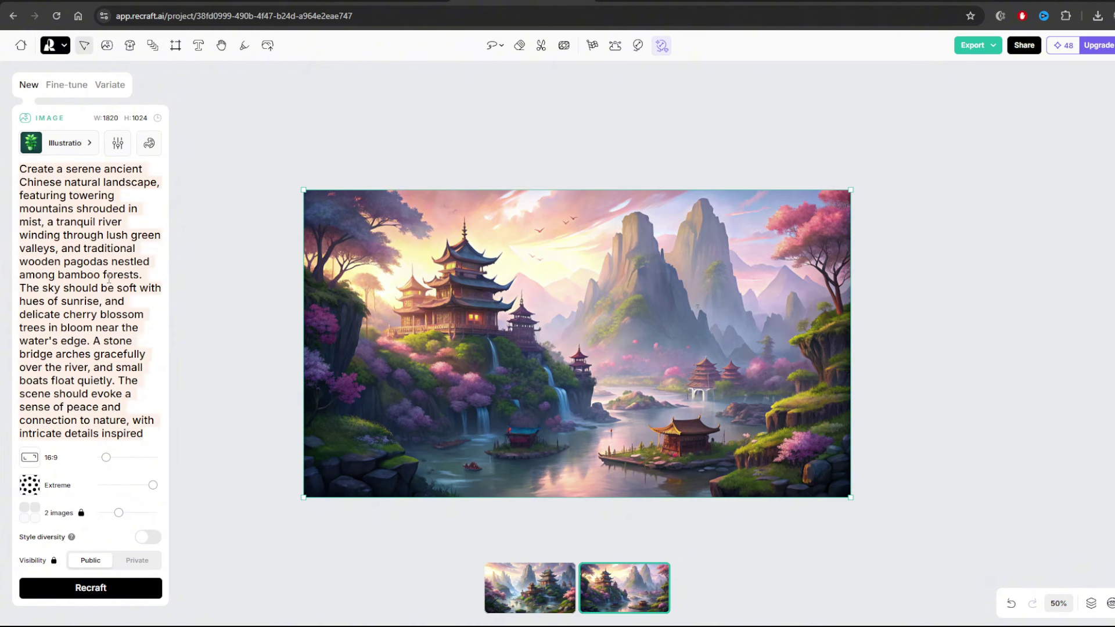
key(ctrl+v)
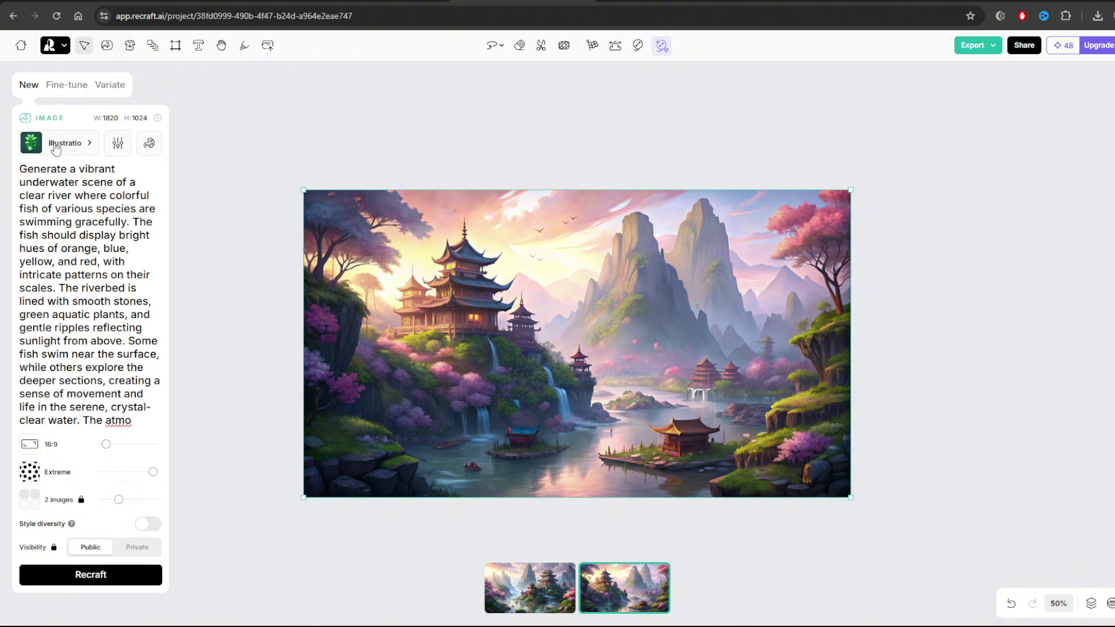
click(58, 143)
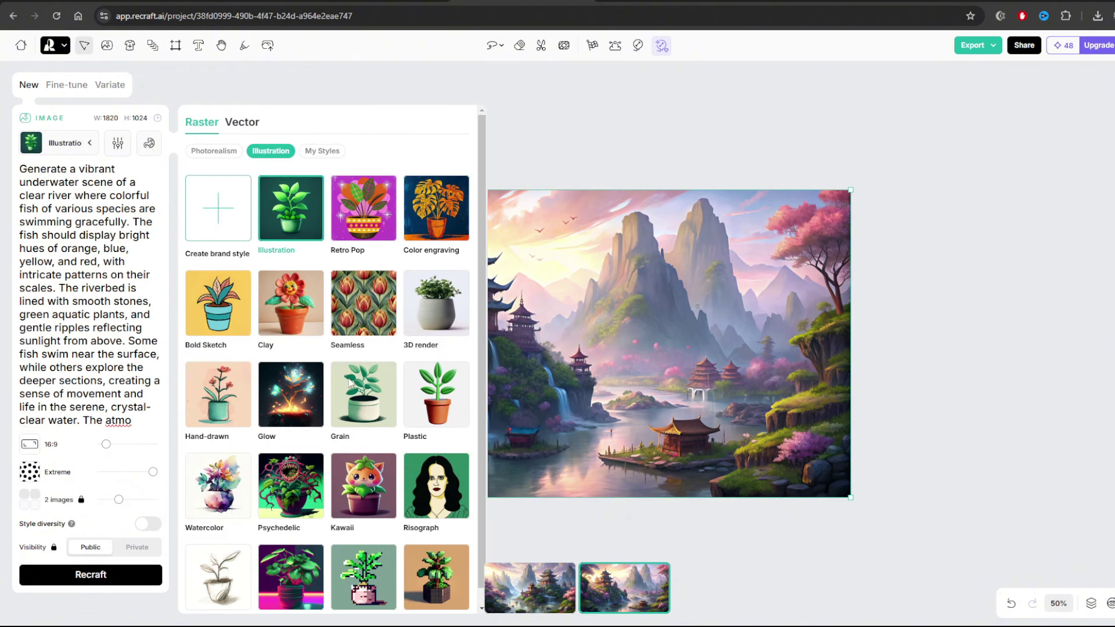
click(218, 499)
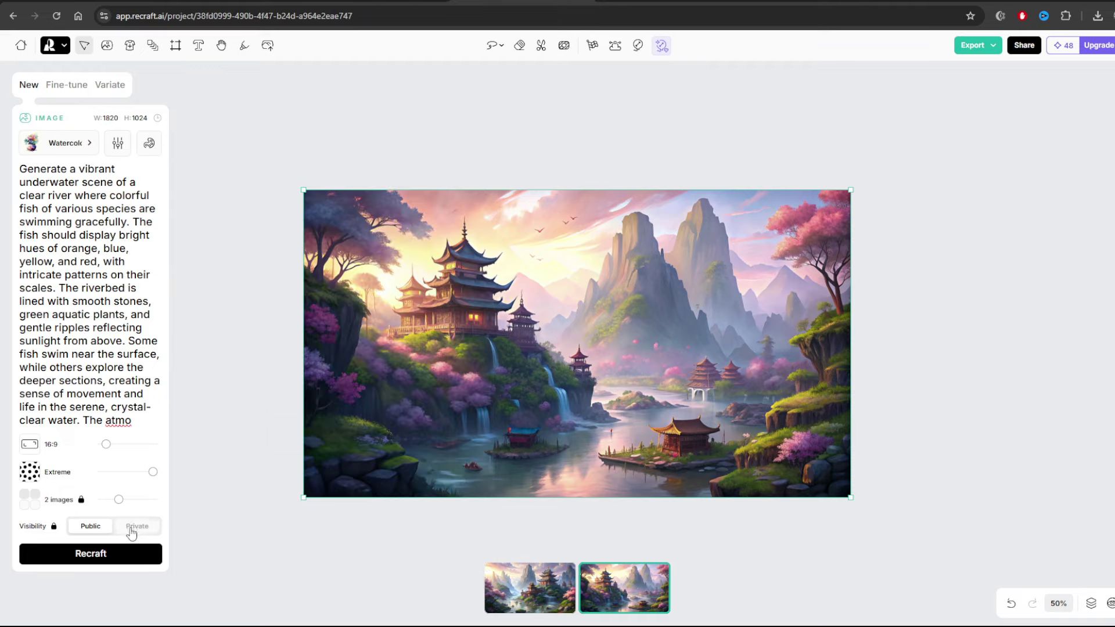
- Generate the underwater fish images and compare both variants, returning to the first one
click(106, 556)
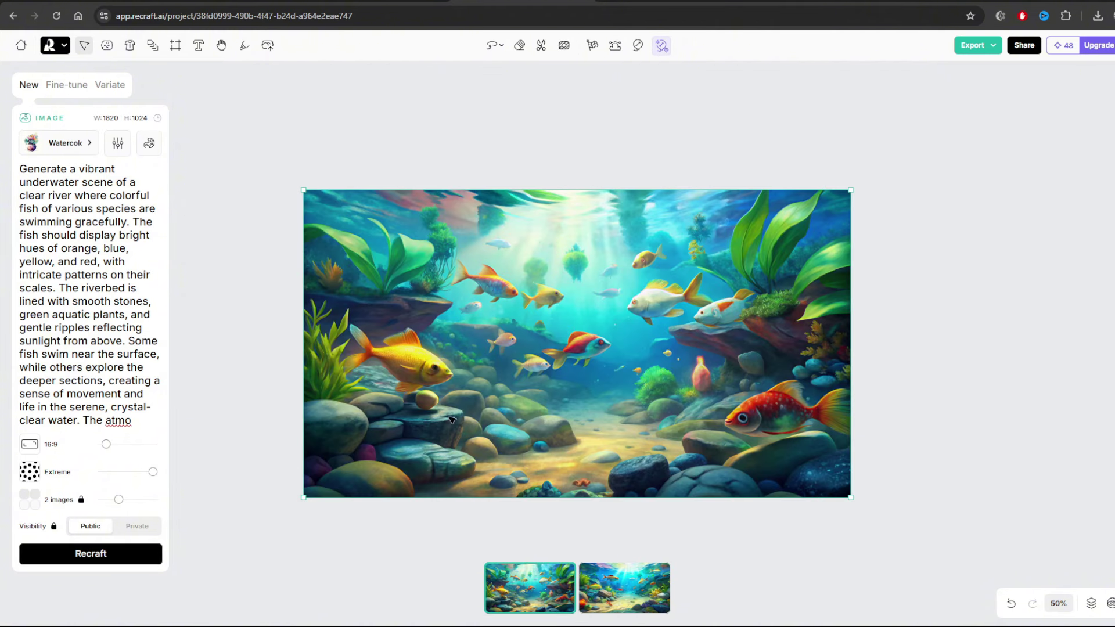
click(622, 572)
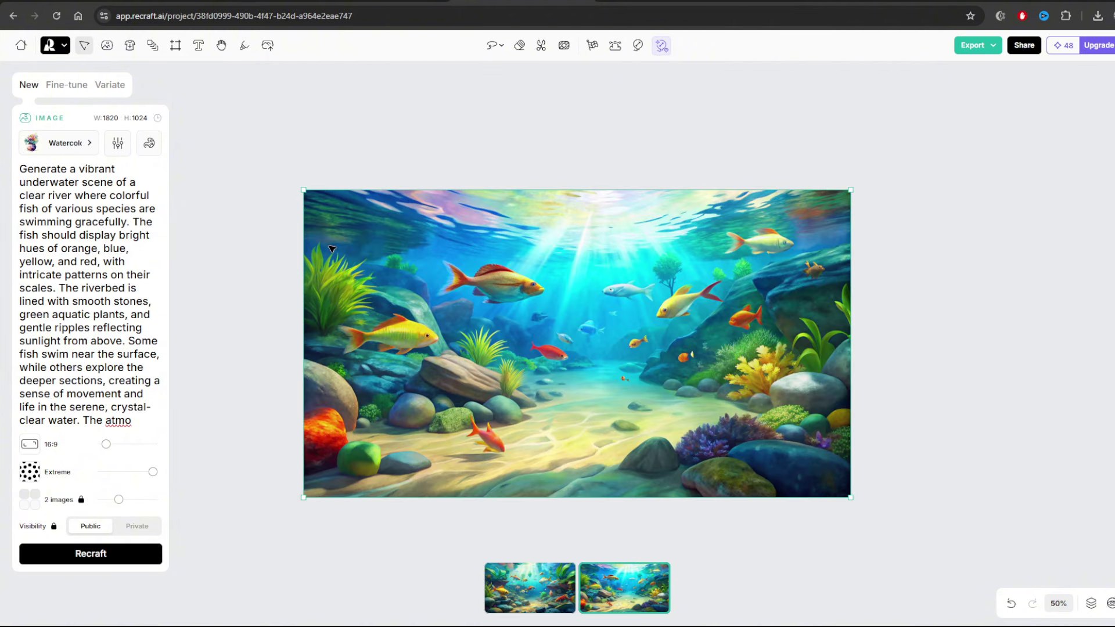
click(546, 588)
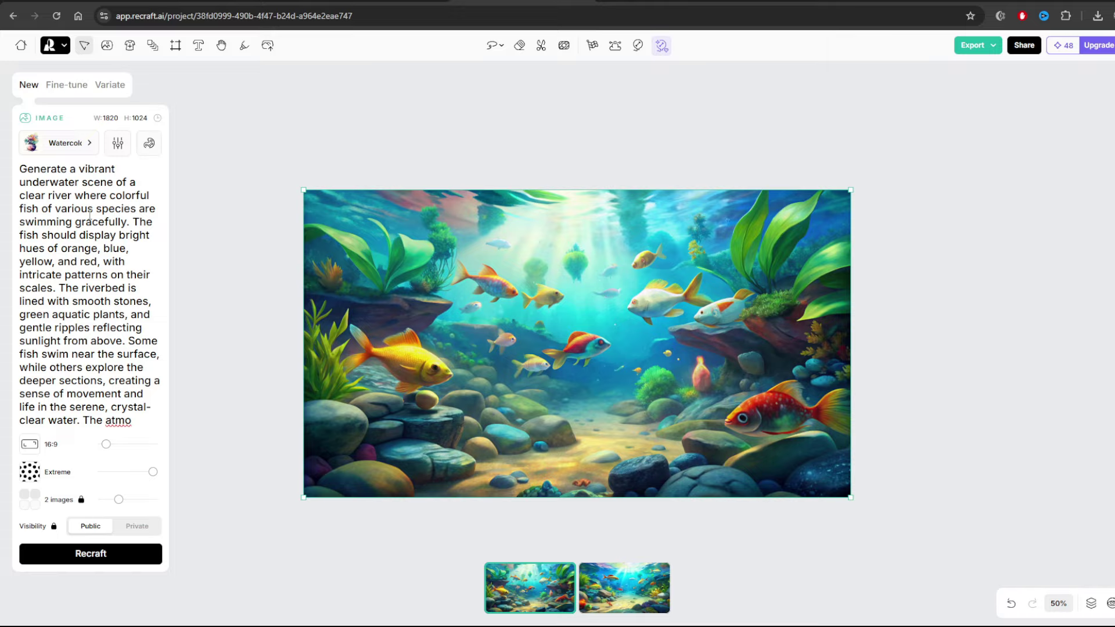
- Export the first underwater fish image as a JPG and save it to the Desktop
right_click(508, 340)
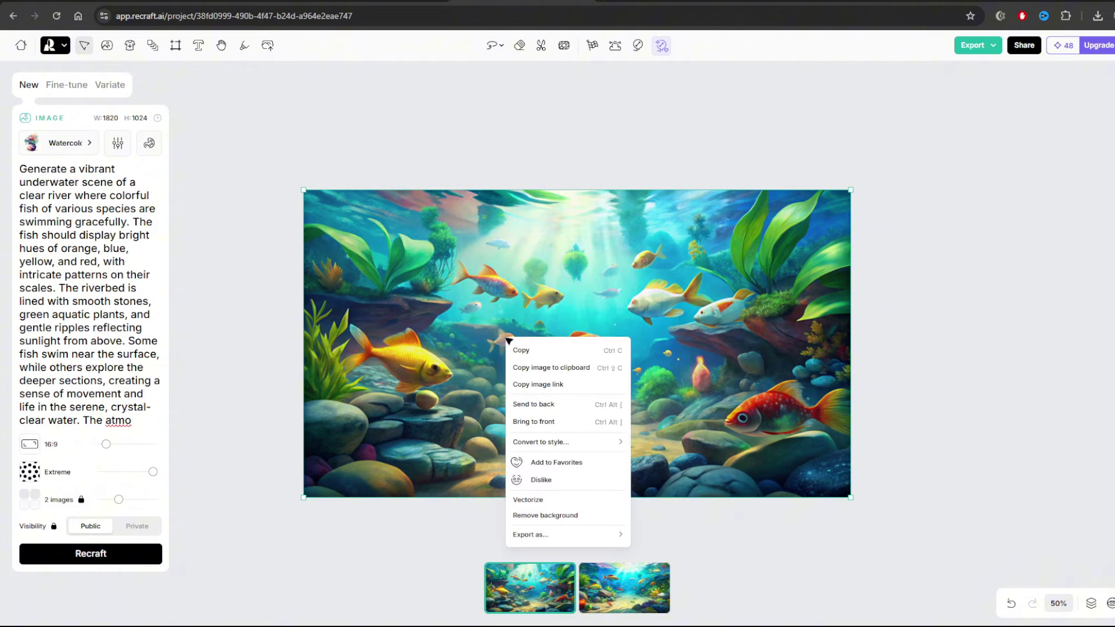
mouse_move(593, 537)
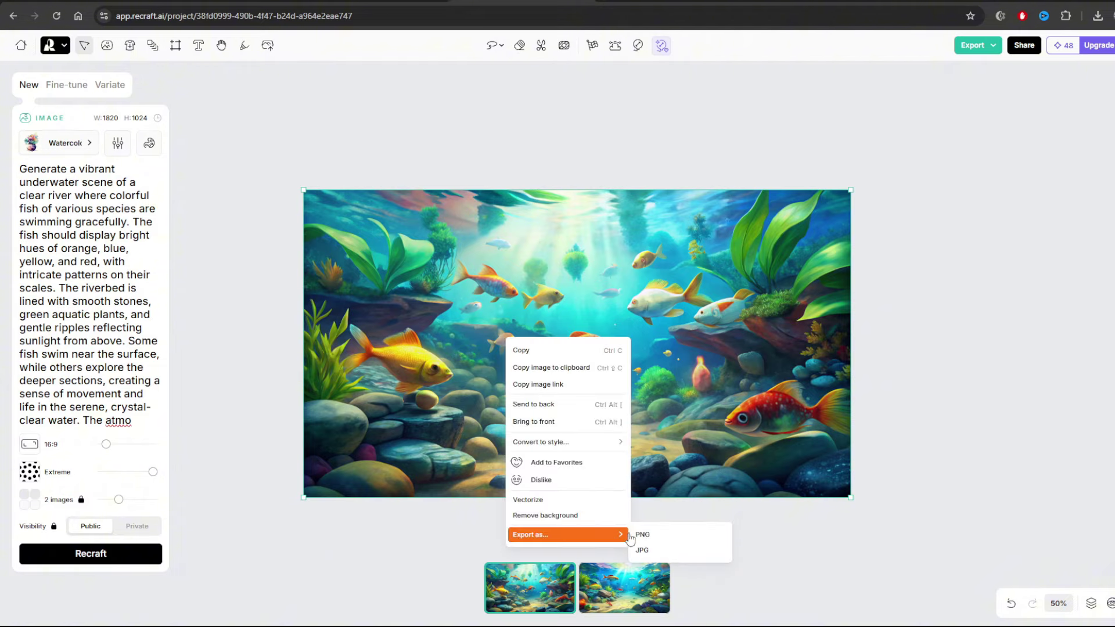
click(668, 551)
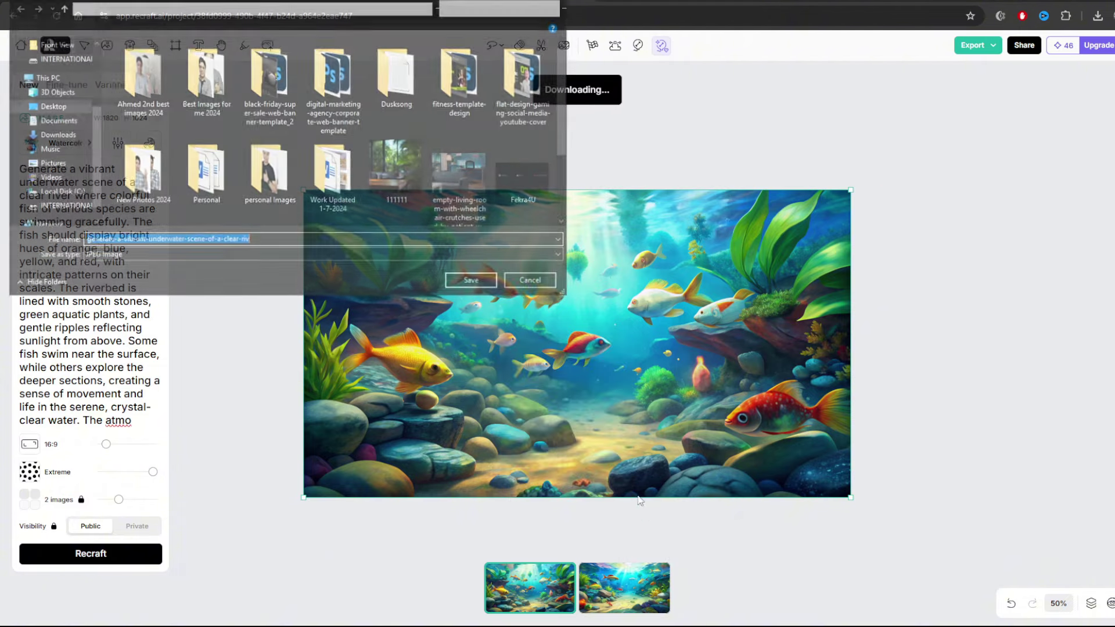
click(479, 285)
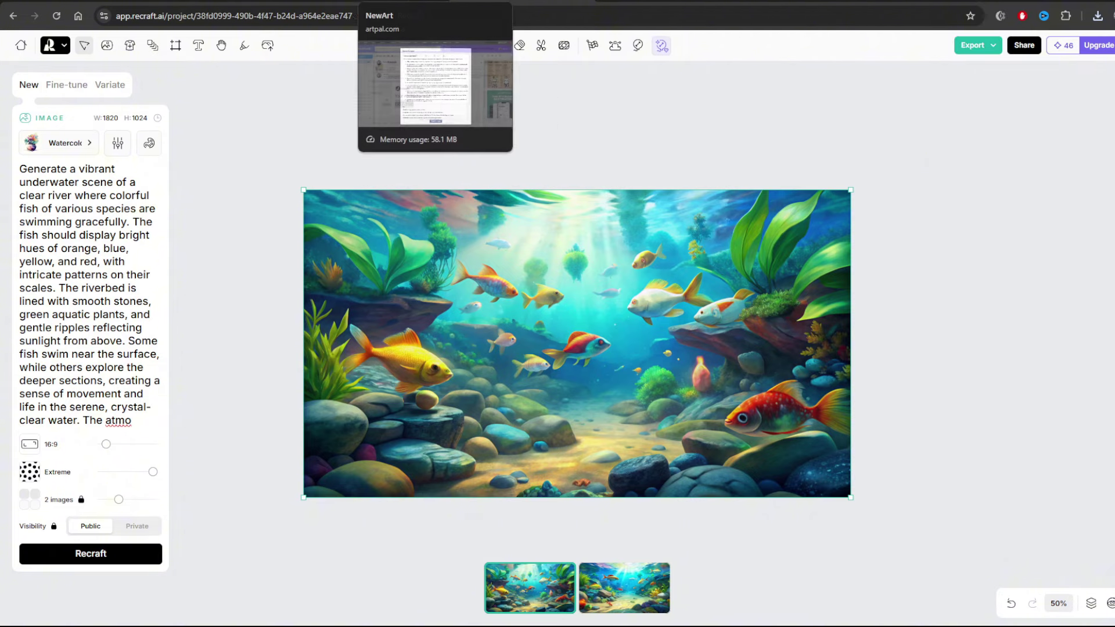
- Switch to ArtPal, upload generate-a-vibrant-underwater-scene-of-a-clear-riv.jpg to the NewArt gallery, and open the new item for editing
click(377, 8)
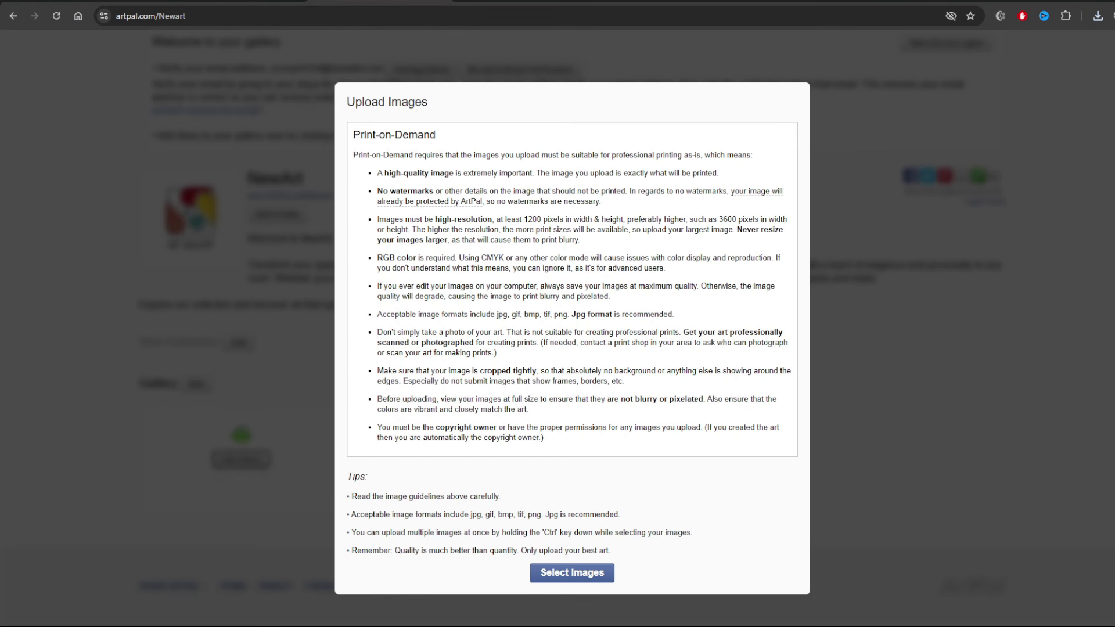
click(597, 574)
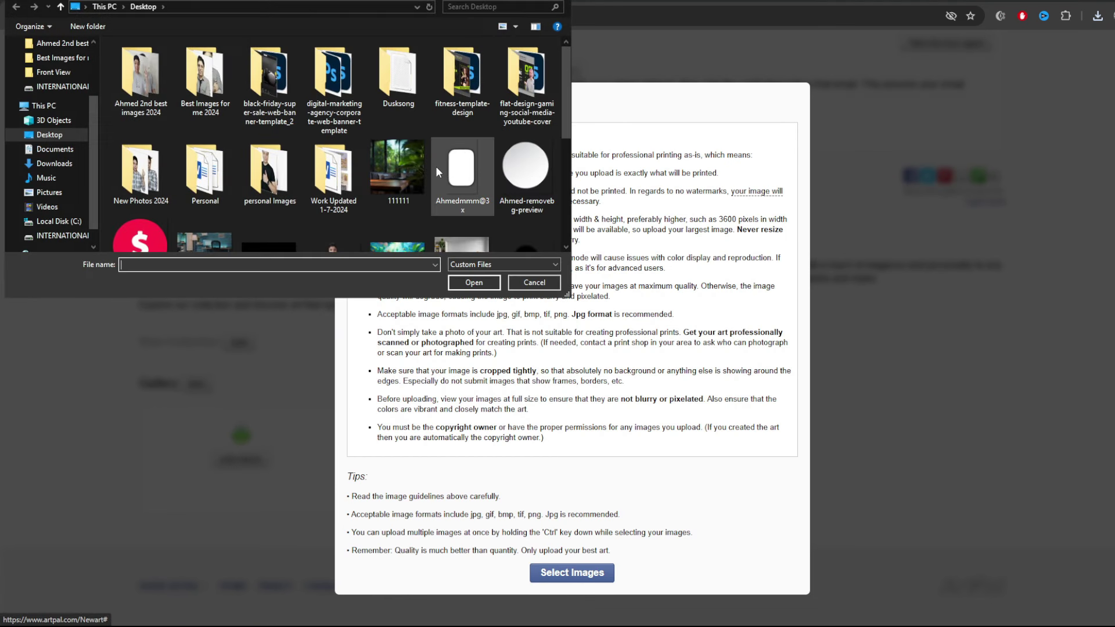
click(398, 201)
click(481, 277)
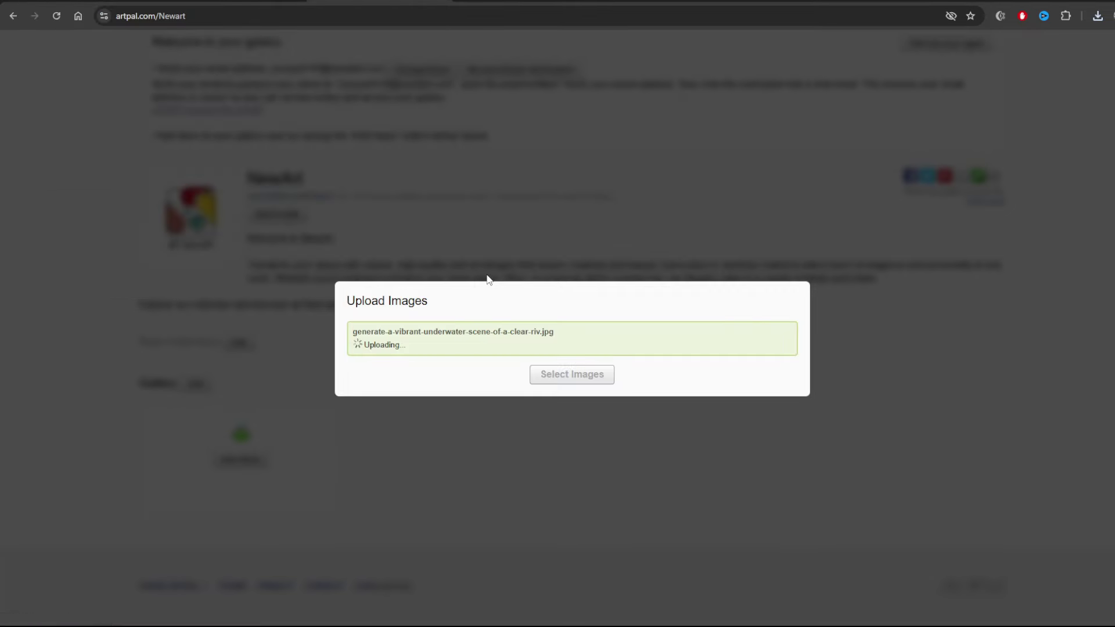
click(570, 386)
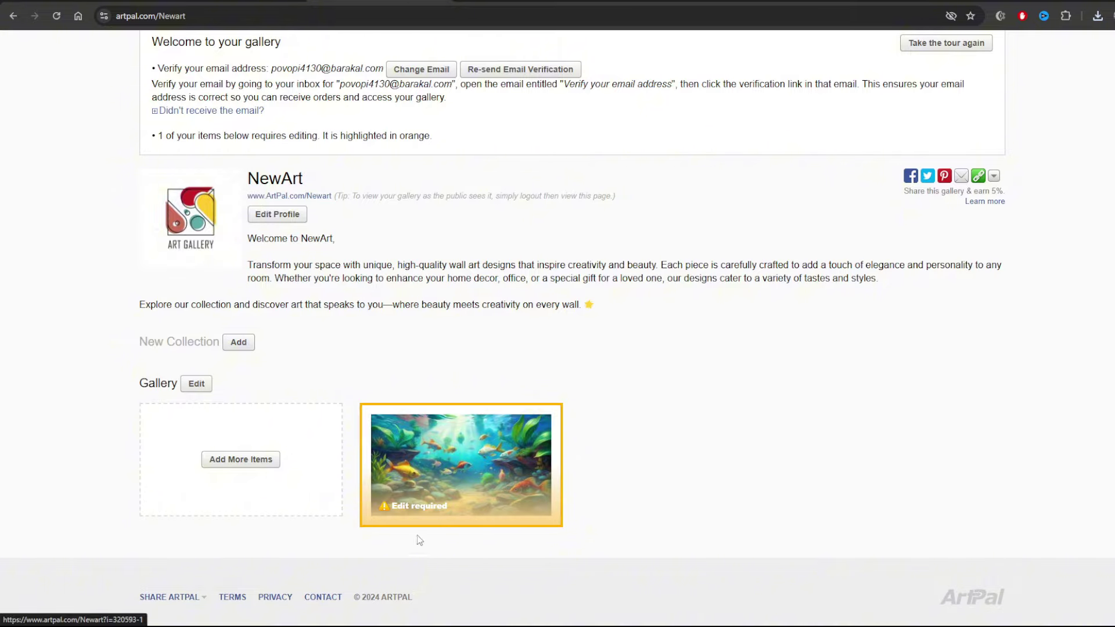
click(473, 502)
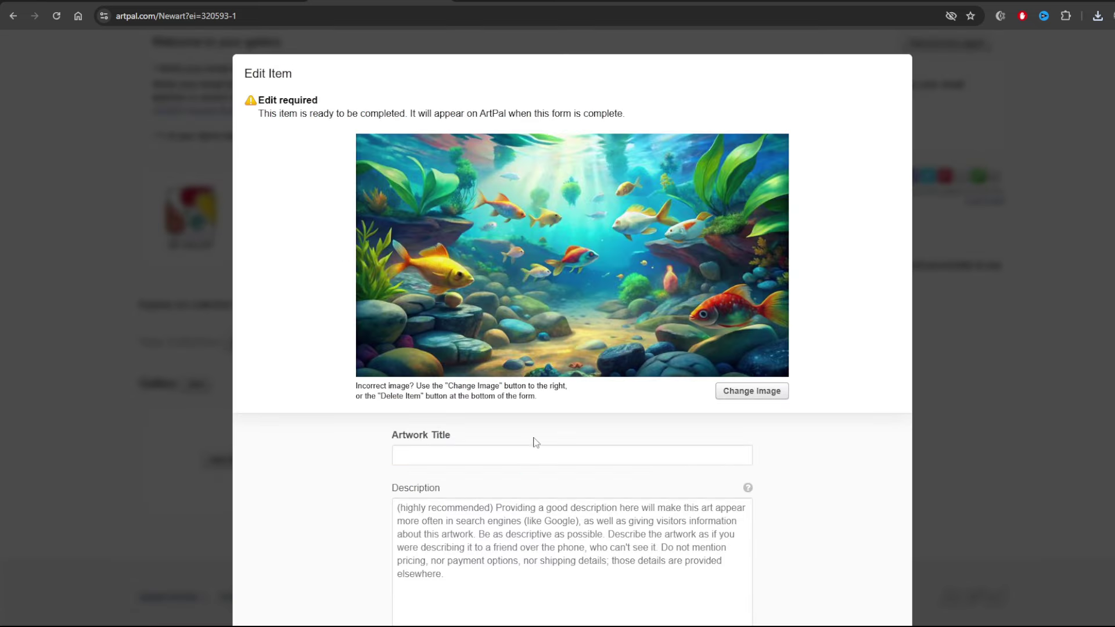
- Look through the item's edit form, examining the image preview and the title, description, keyword, safety and category fields
scroll(532, 447, down, 3)
scroll(638, 181, up, 3)
scroll(502, 323, down, 2)
scroll(501, 303, down, 2)
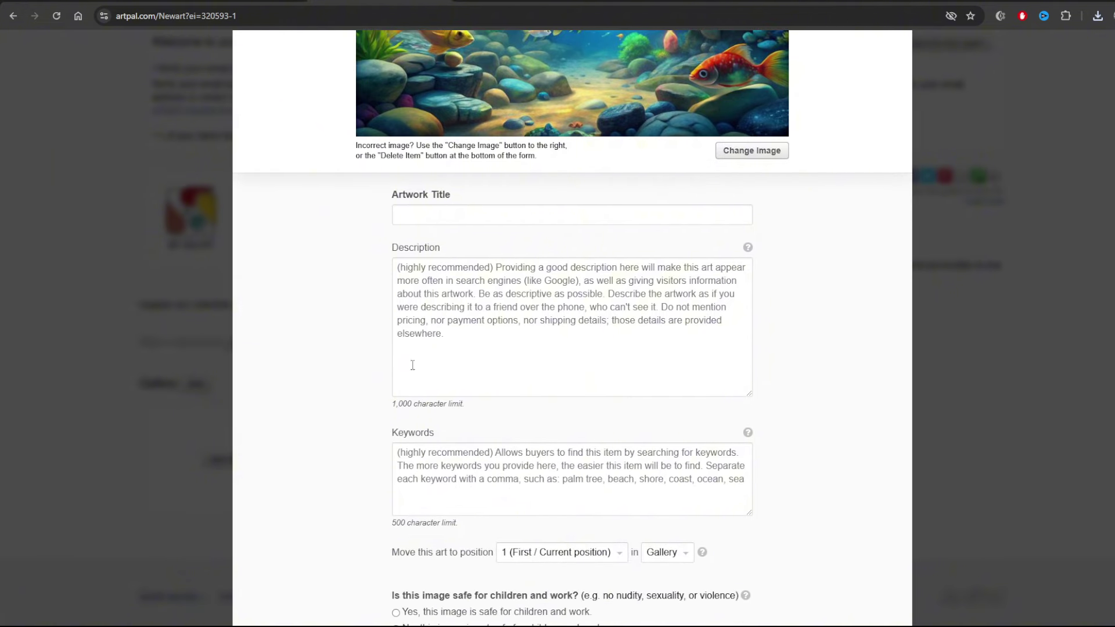
scroll(620, 171, up, 3)
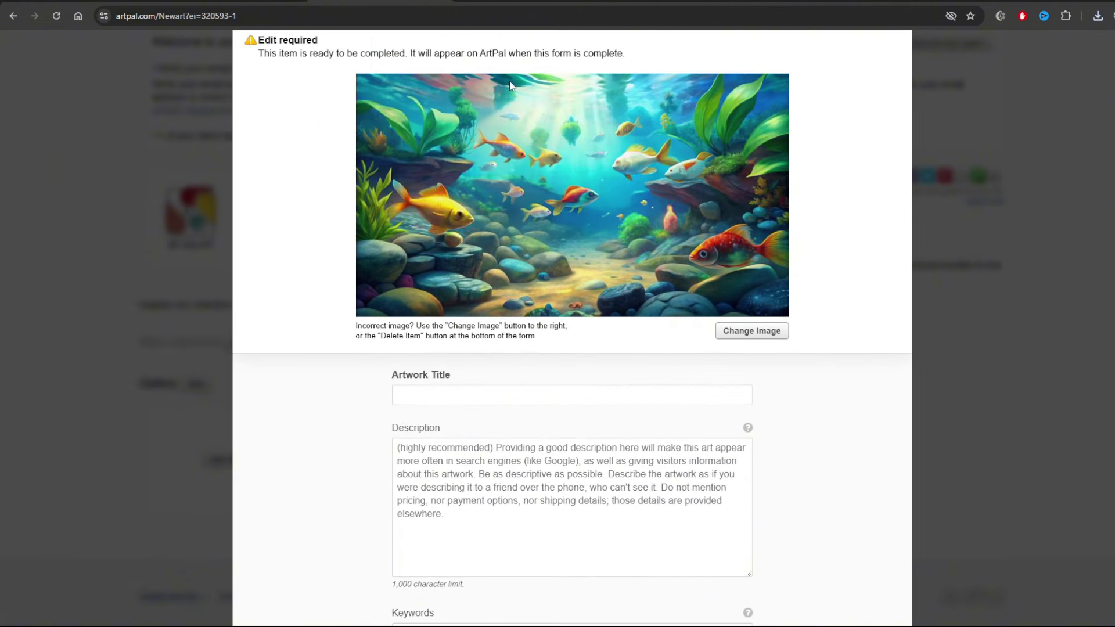
scroll(525, 218, down, 2)
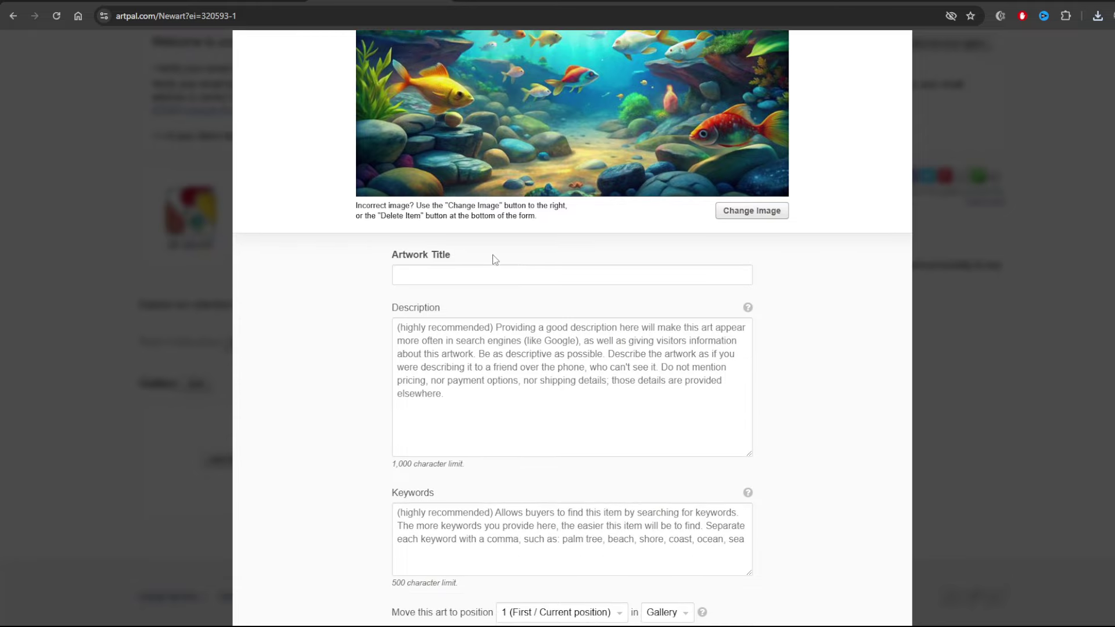
scroll(435, 302, down, 2)
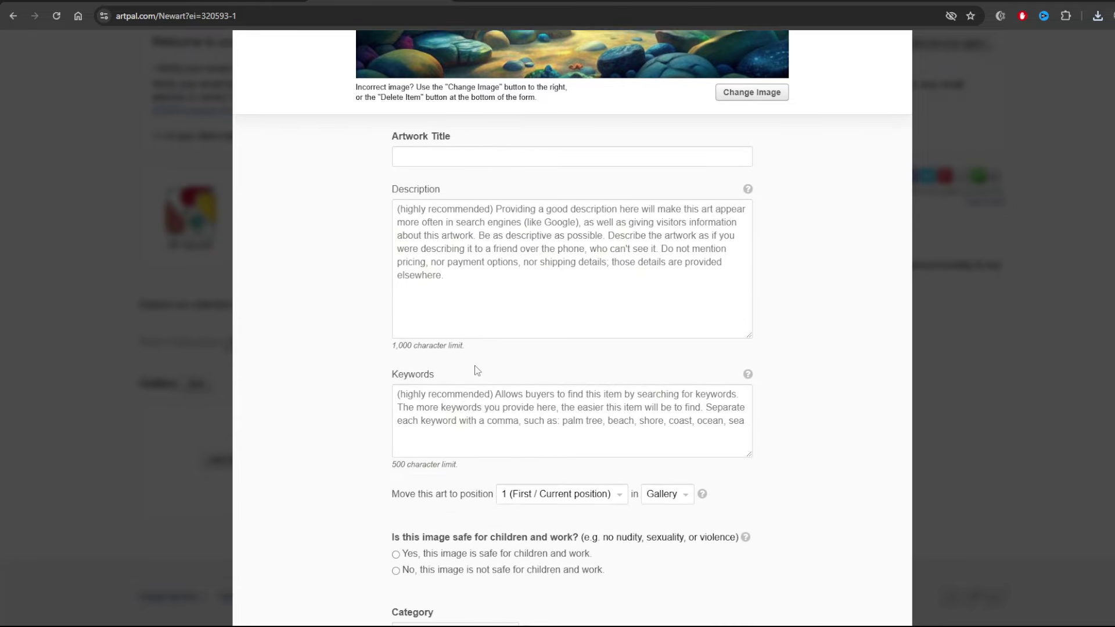
scroll(511, 349, up, 4)
scroll(558, 360, up, 1)
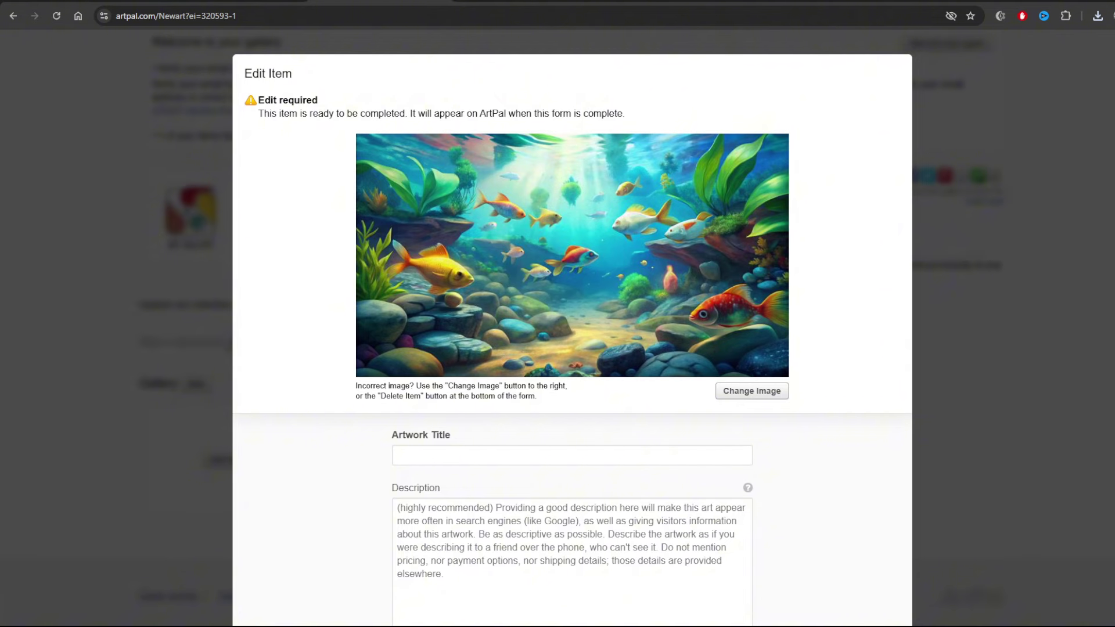
- Switch to ChatGPT and send the request "give me a title and description and tags for this art"
key(ctrl+Tab)
click(638, 387)
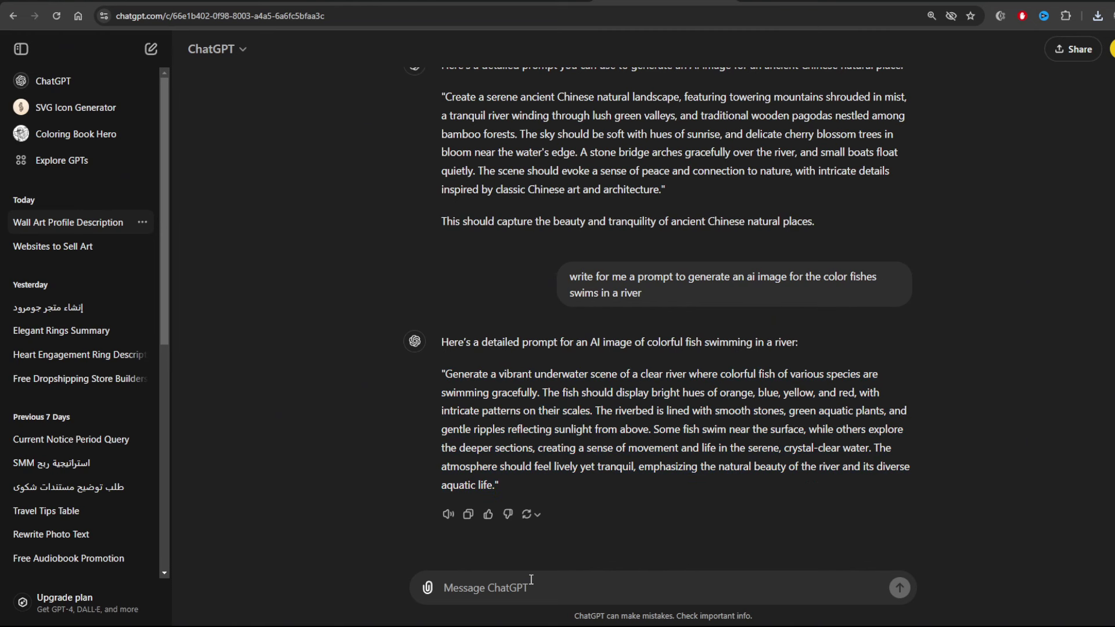
text(give )
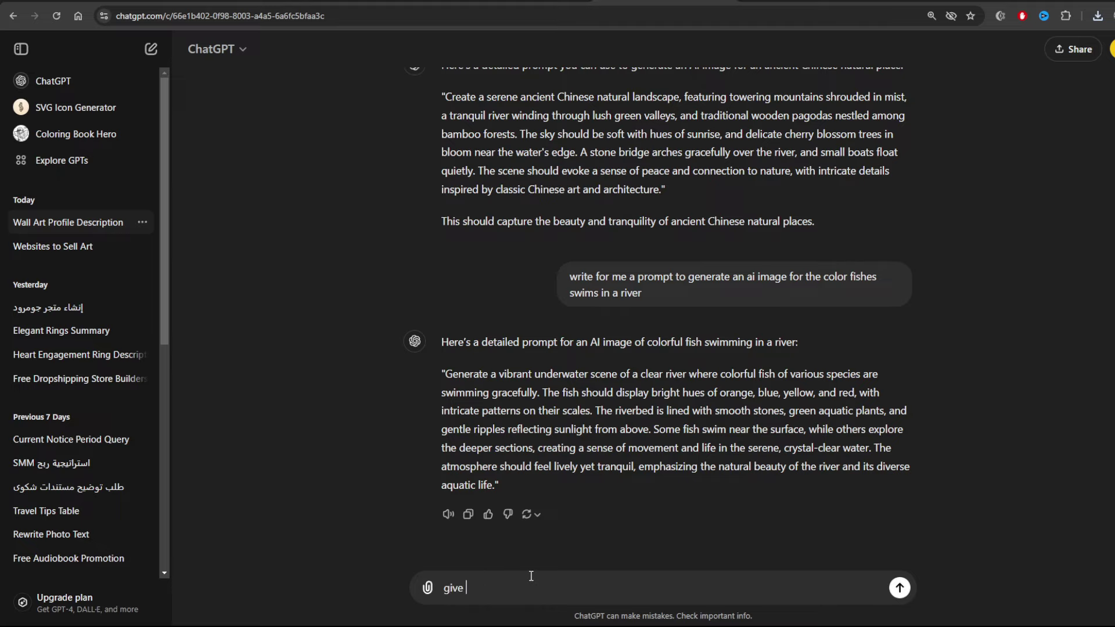
text(me a title and description an)
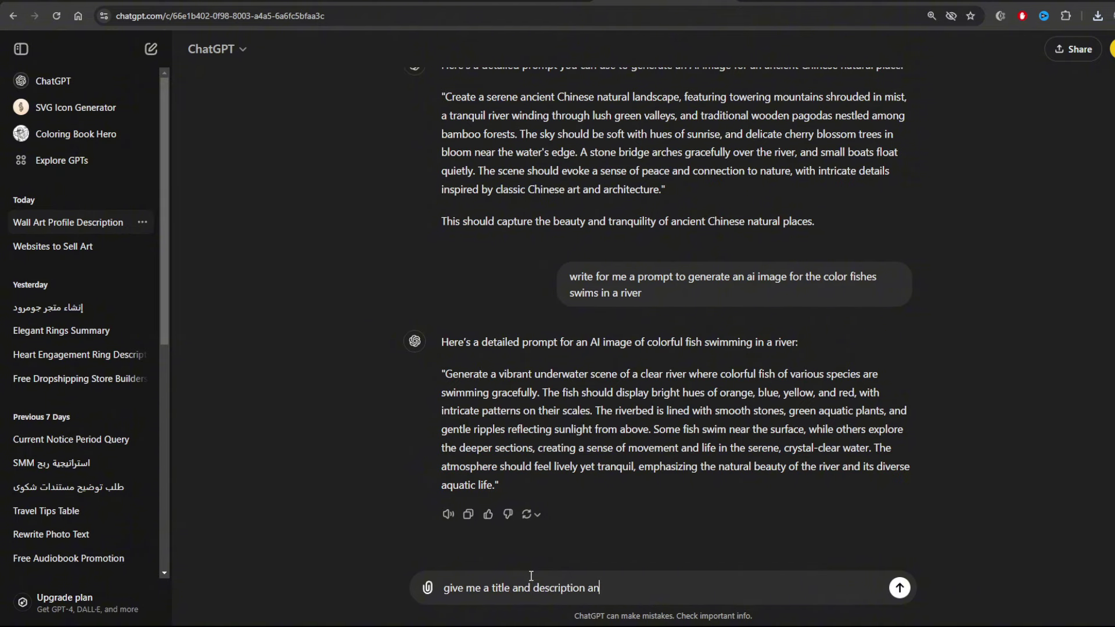
text(d tags for this art)
key(Return)
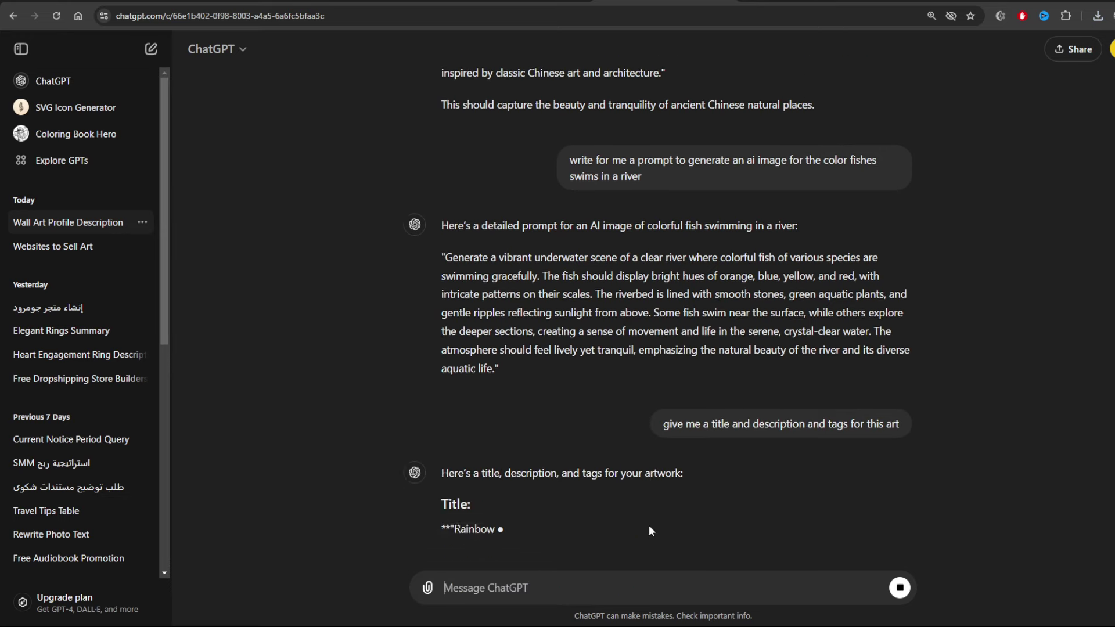
- Copy the suggested title from ChatGPT and enter "Rainbow Waters: The Dance of Colorful" as the artwork title in ArtPal
scroll(586, 367, up, 1)
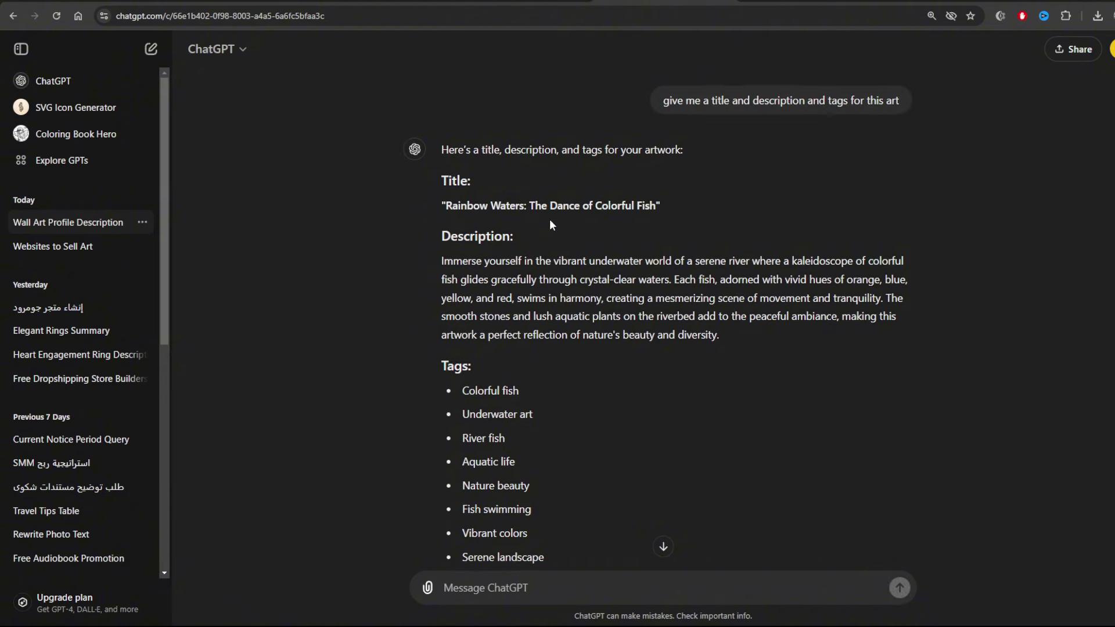
drag(655, 207, 445, 206)
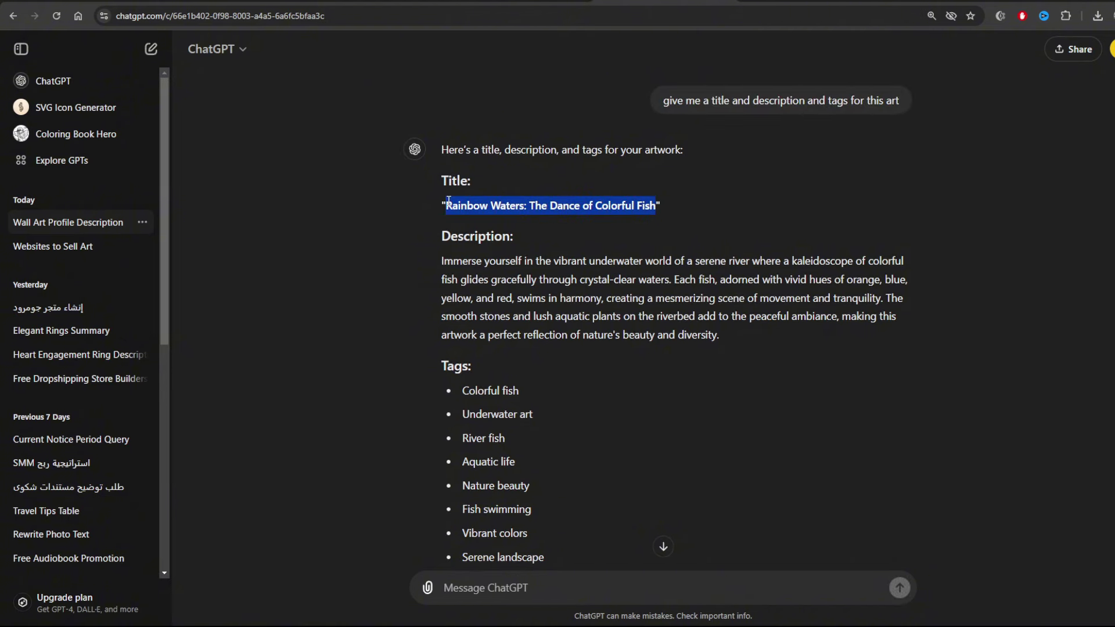
click(383, 3)
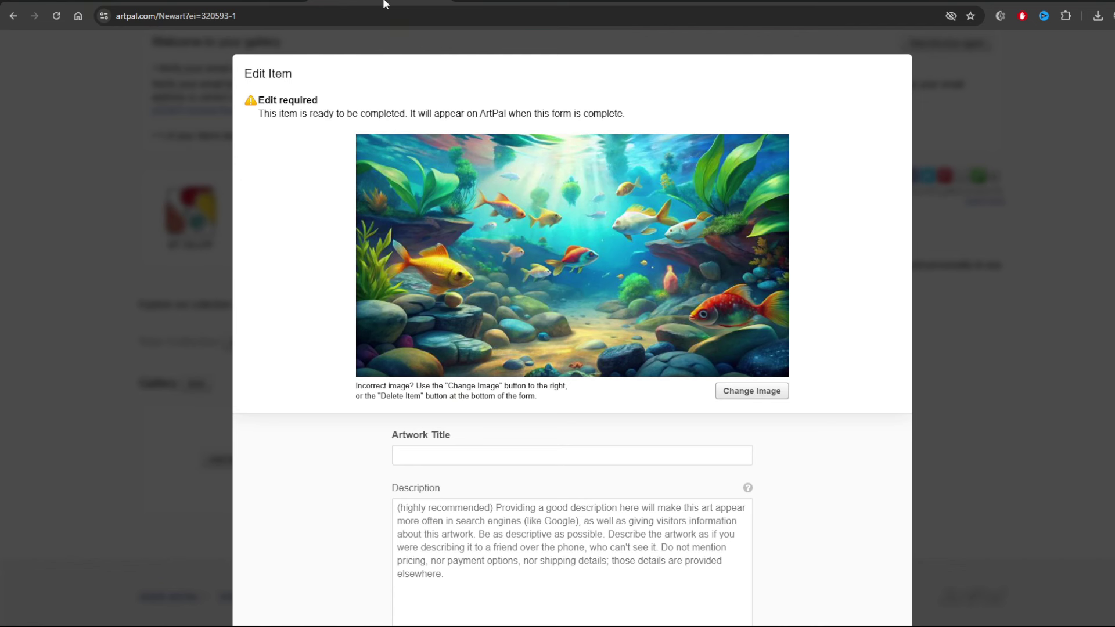
click(457, 452)
text(Rainbow Waters: The Dance of Colorfu)
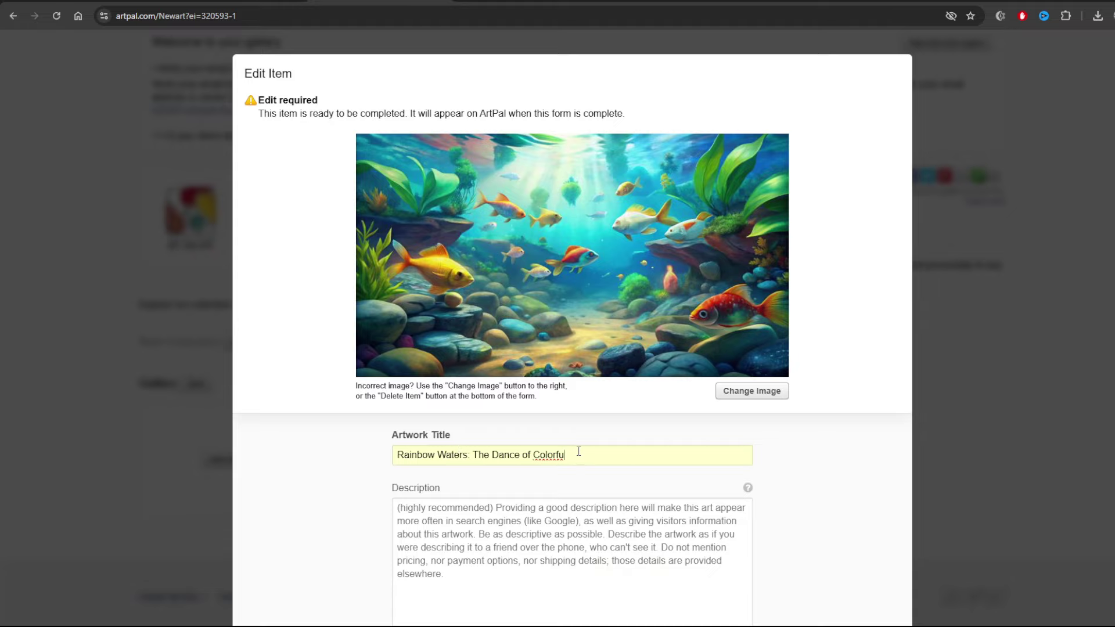
- Copy the full description paragraph from ChatGPT into the artwork's description in ArtPal
key(ctrl+Tab)
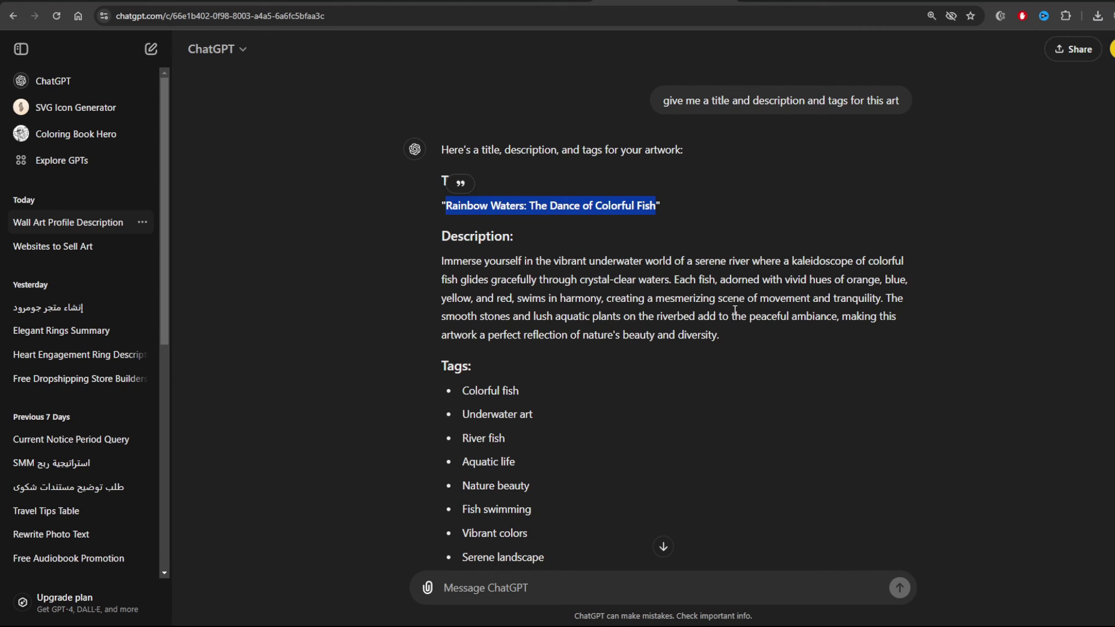
drag(734, 348, 440, 268)
key(ctrl+c)
key(ctrl+Tab)
scroll(507, 421, down, 2)
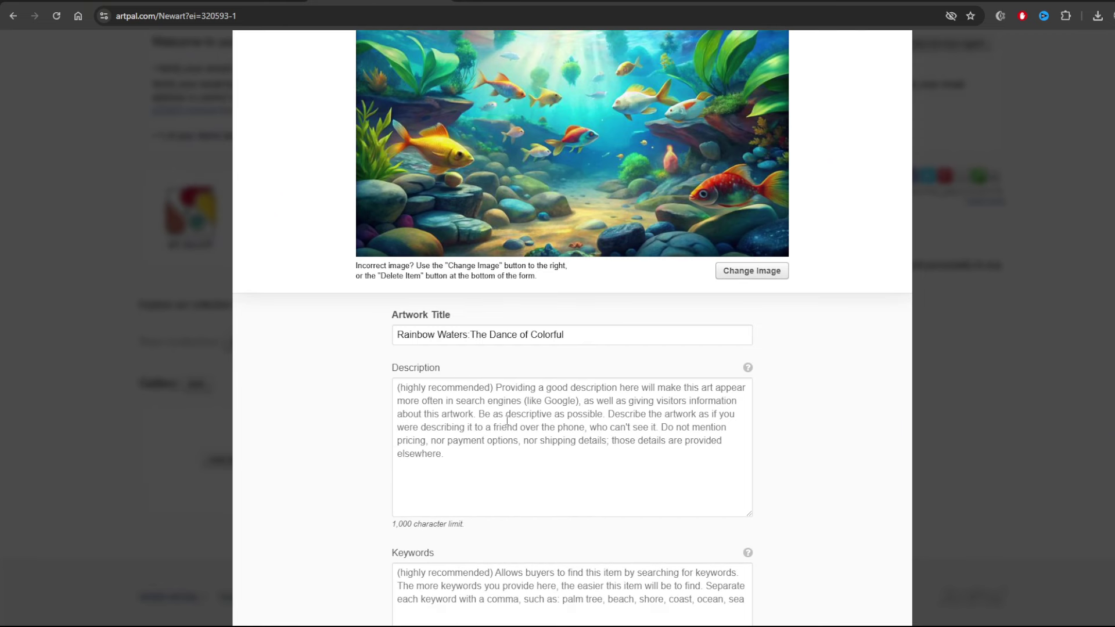
click(507, 420)
key(ctrl+v)
scroll(605, 144, down, 2)
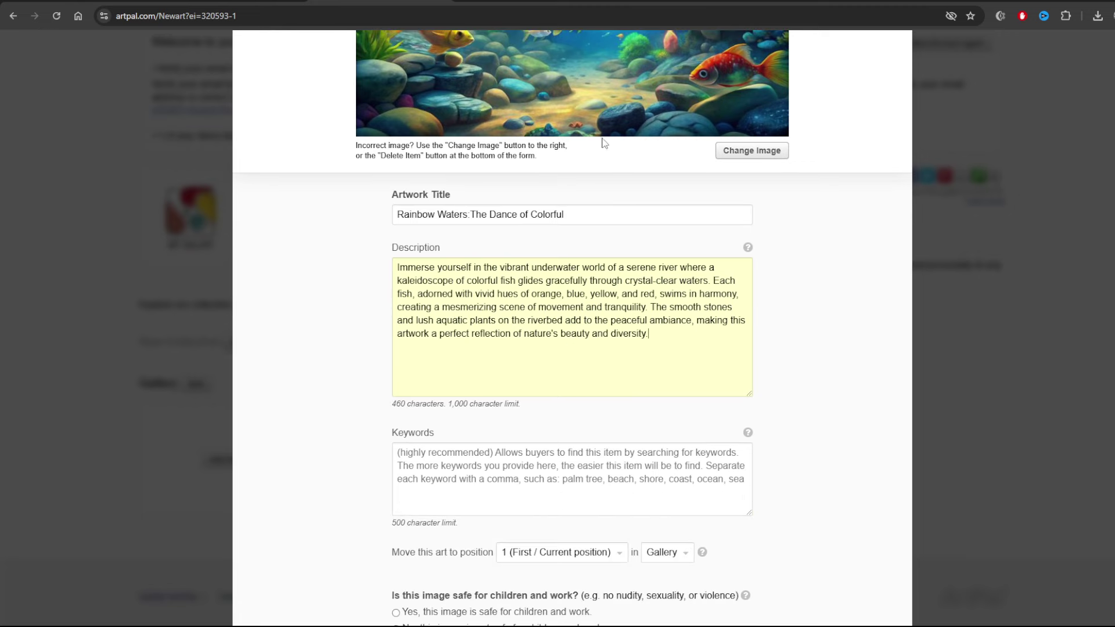
- Copy the first suggested tag from ChatGPT and enter "Colorful fish," in the artwork's keywords in ArtPal
key(ctrl+shift+Tab)
scroll(481, 297, down, 1)
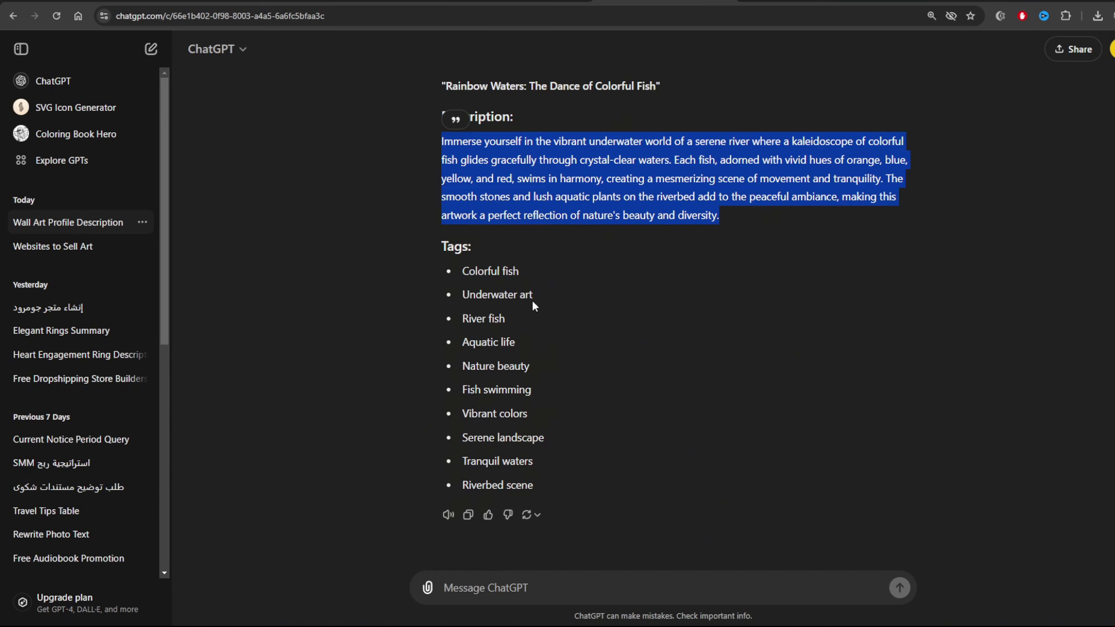
drag(520, 273, 456, 271)
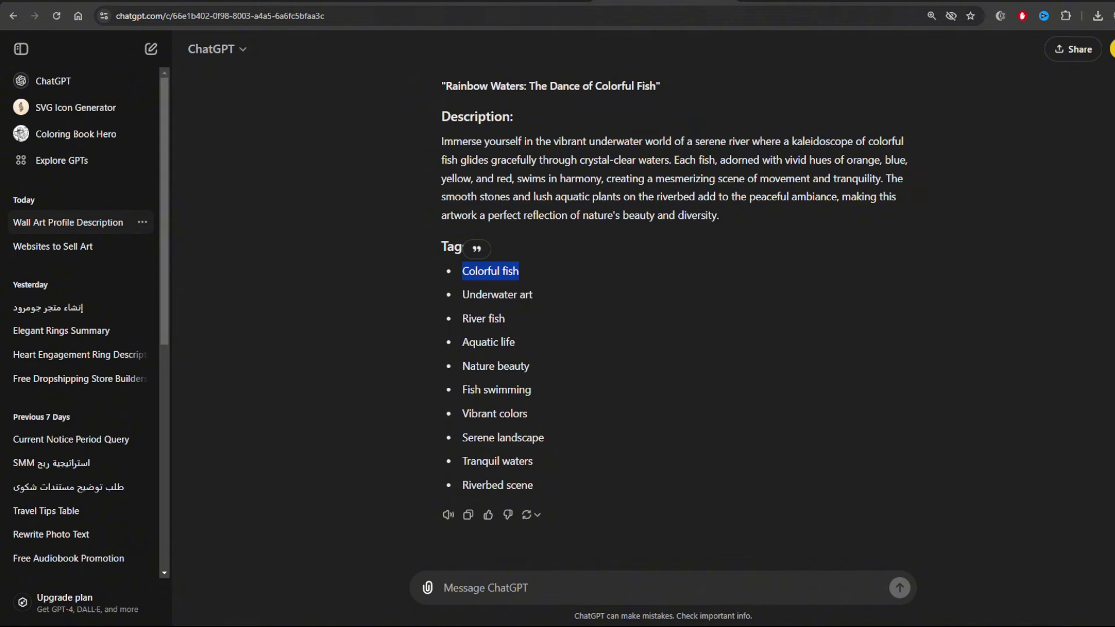
key(ctrl+Tab)
click(449, 464)
key(ctrl+v)
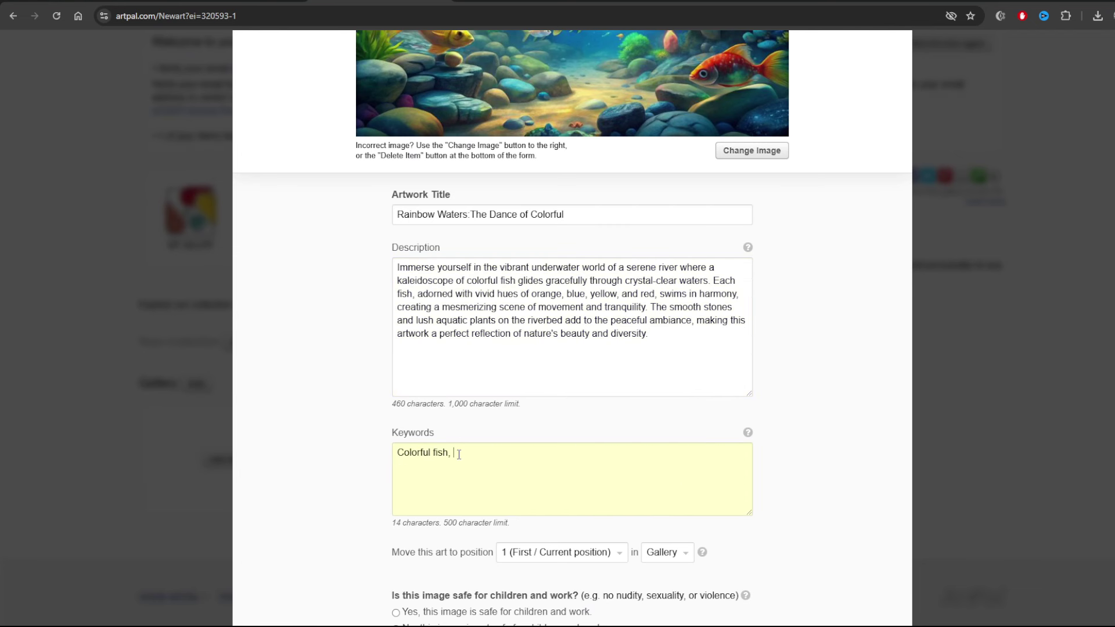
- Add the ChatGPT tags Underwater art, River fish and Aquatic life to the artwork's keywords, separated by commas
key(ctrl+Tab)
drag(533, 294, 463, 294)
key(ctrl+c)
key(ctrl+Tab)
text(,)
key(ctrl+v)
text(River fish, Aquatic life)
- Mark the image as safe for children and work
scroll(786, 326, down, 3)
scroll(758, 321, up, 3)
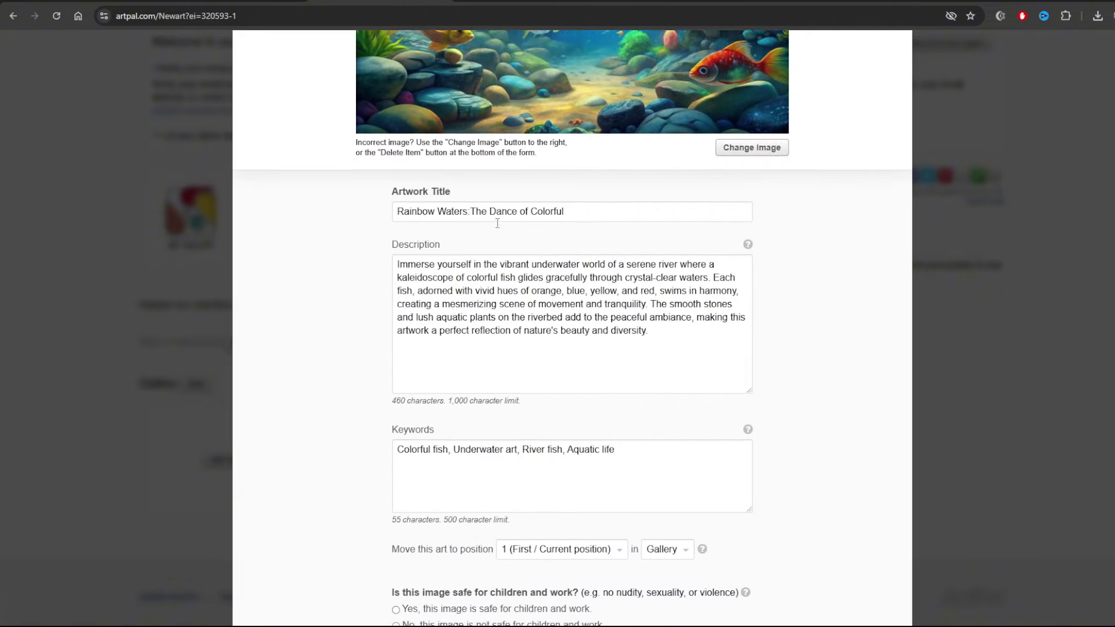
scroll(497, 223, down, 2)
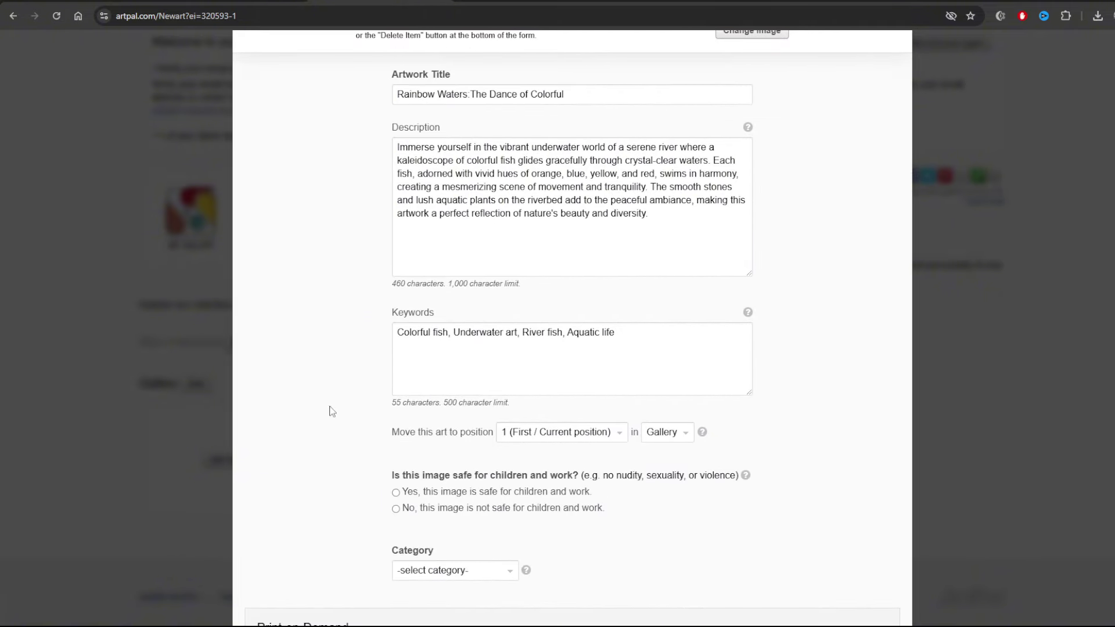
scroll(537, 355, down, 2)
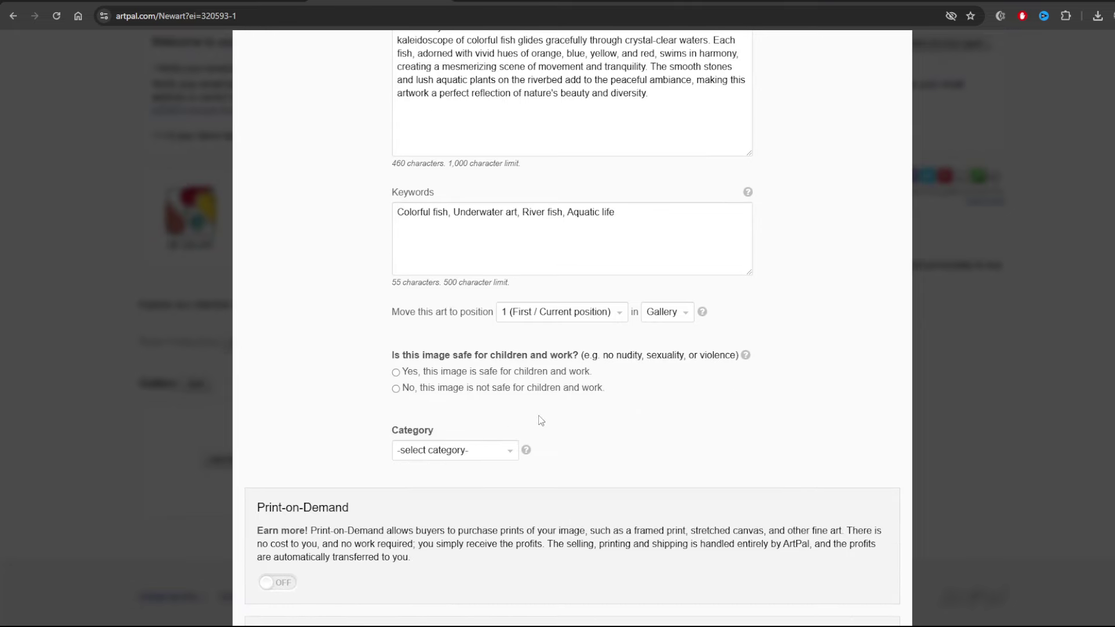
click(395, 372)
- Set the artwork's category to Digital Art & AI with the subcategory Childrens Art
click(512, 450)
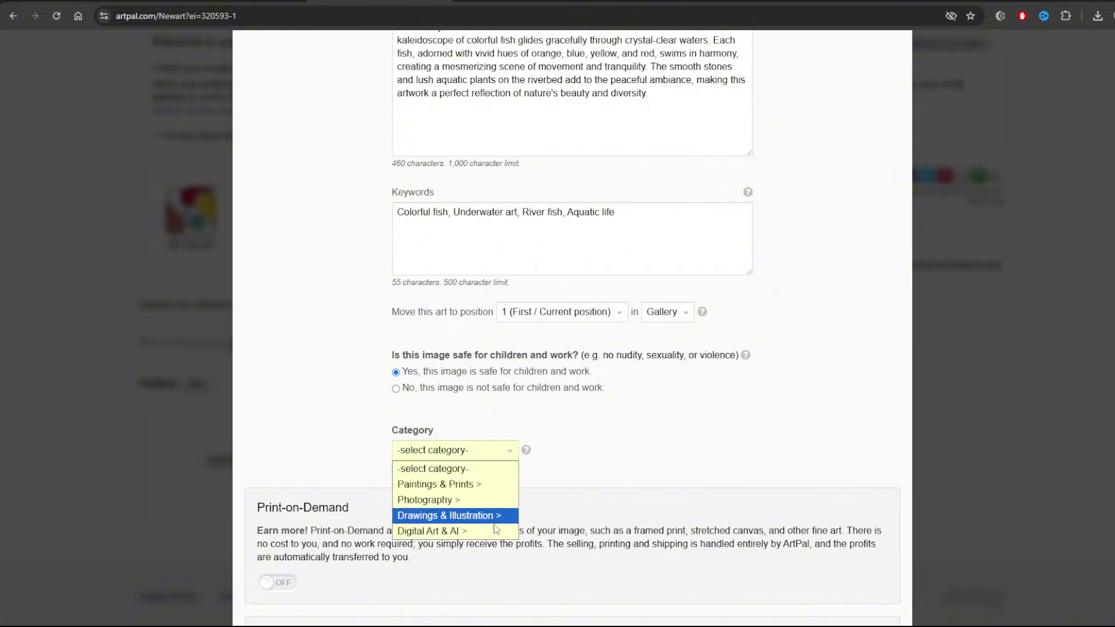
click(464, 535)
click(552, 475)
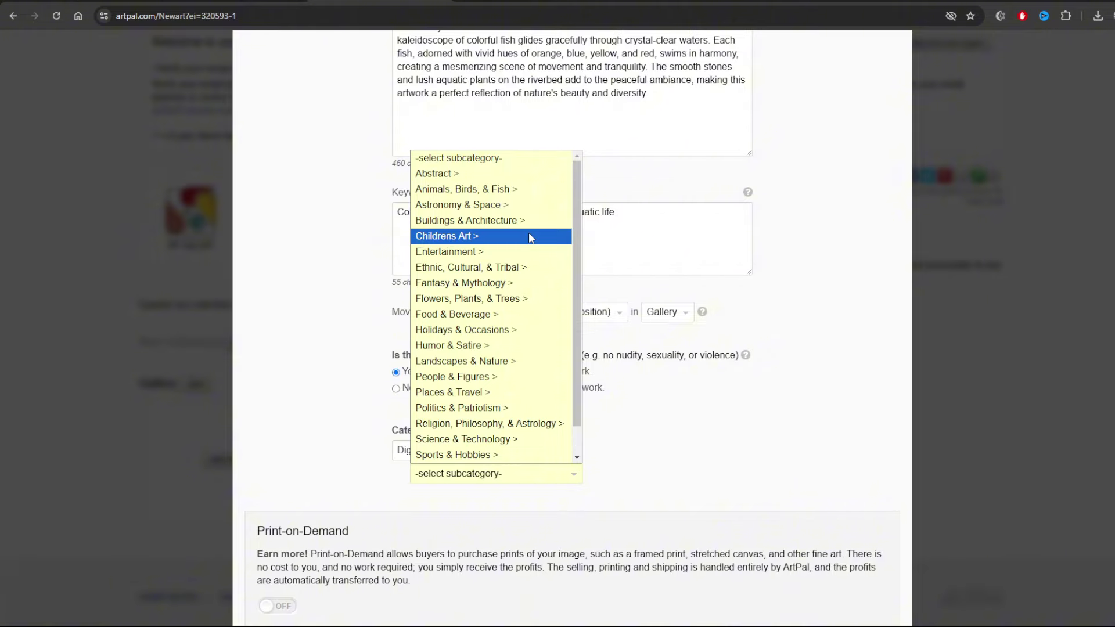
key(Escape)
click(575, 469)
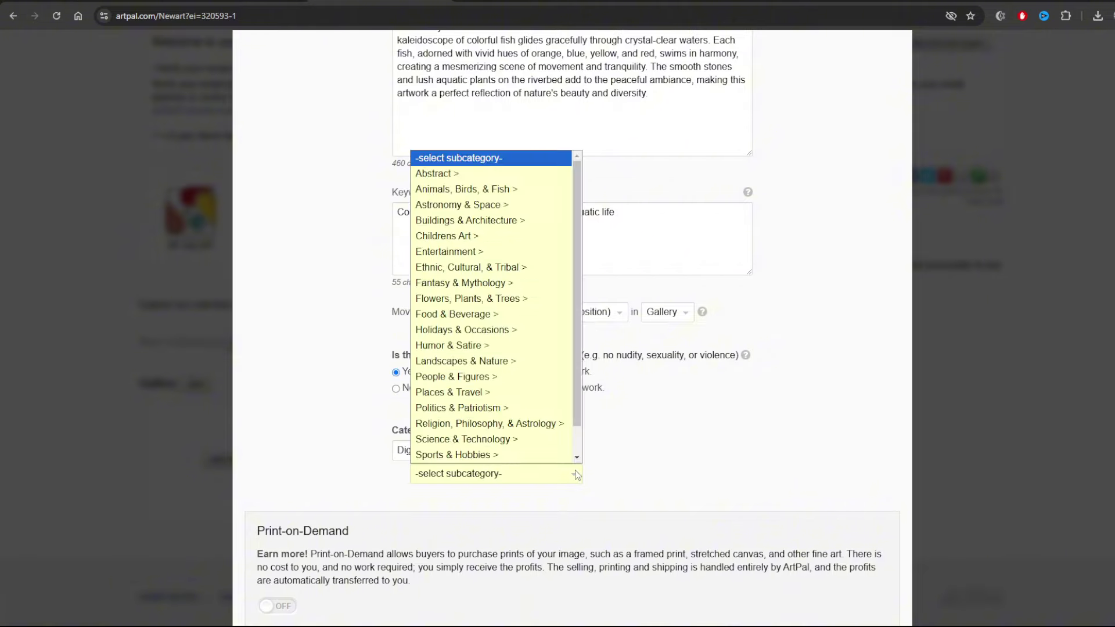
click(485, 238)
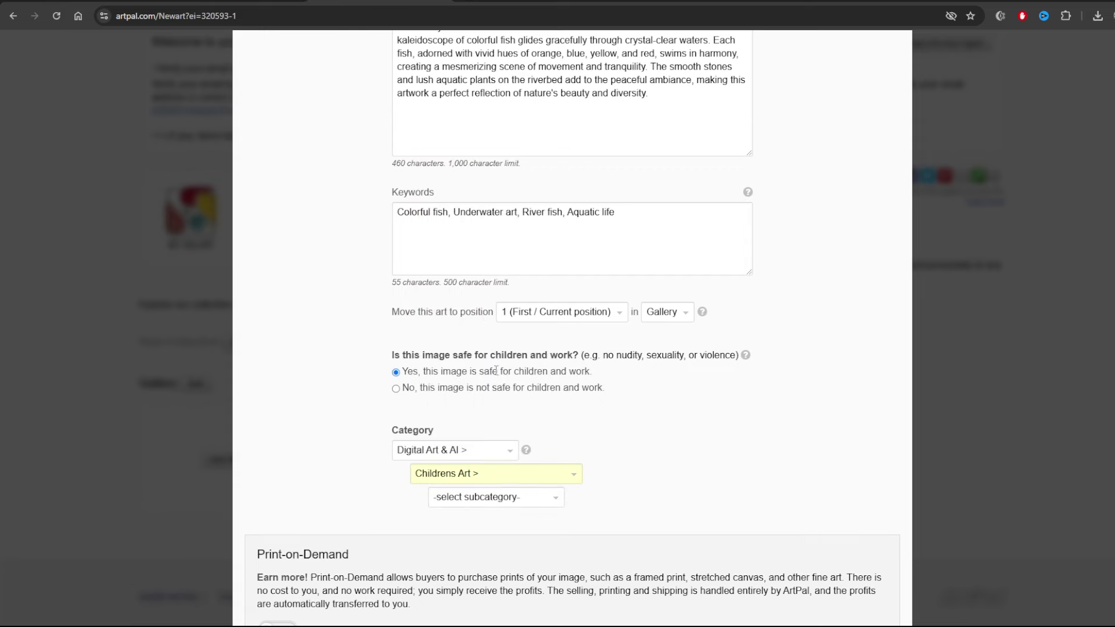
- Choose Disney as the artwork's subcategory under Childrens Art
click(535, 500)
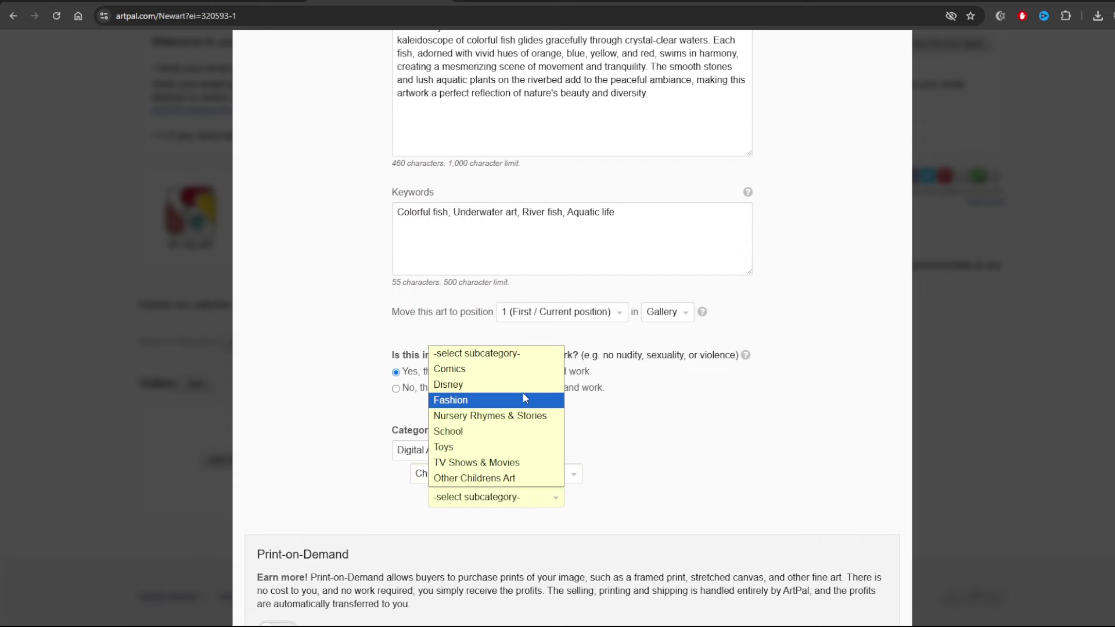
click(506, 390)
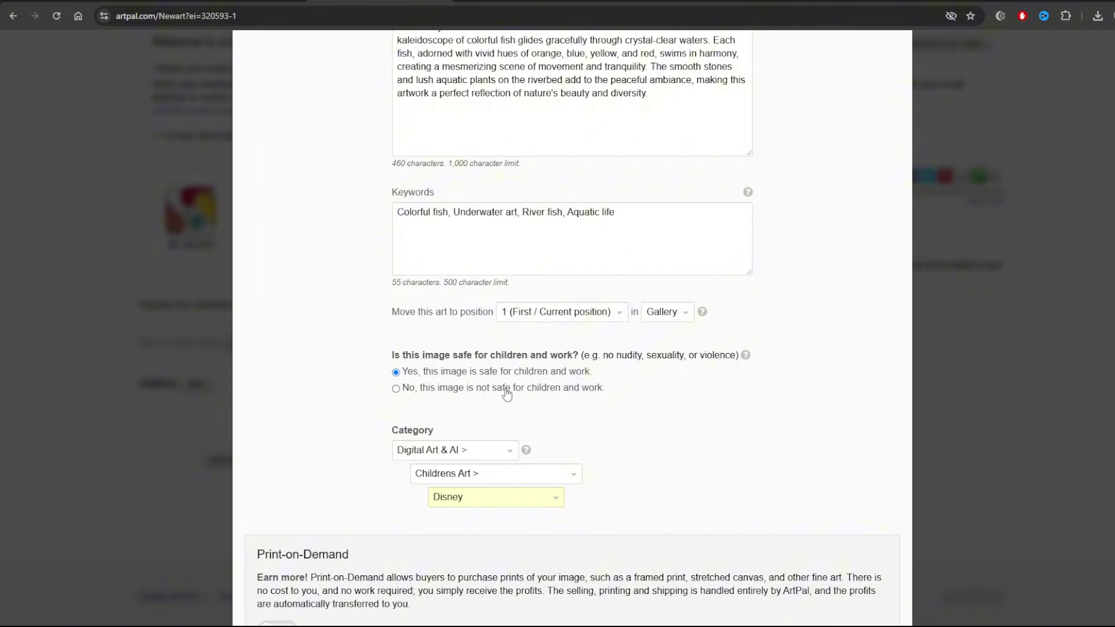
- Turn on Print-on-Demand for the artwork, review the image previews and guidelines, and confirm the activation
scroll(715, 185, up, 8)
scroll(644, 294, down, 12)
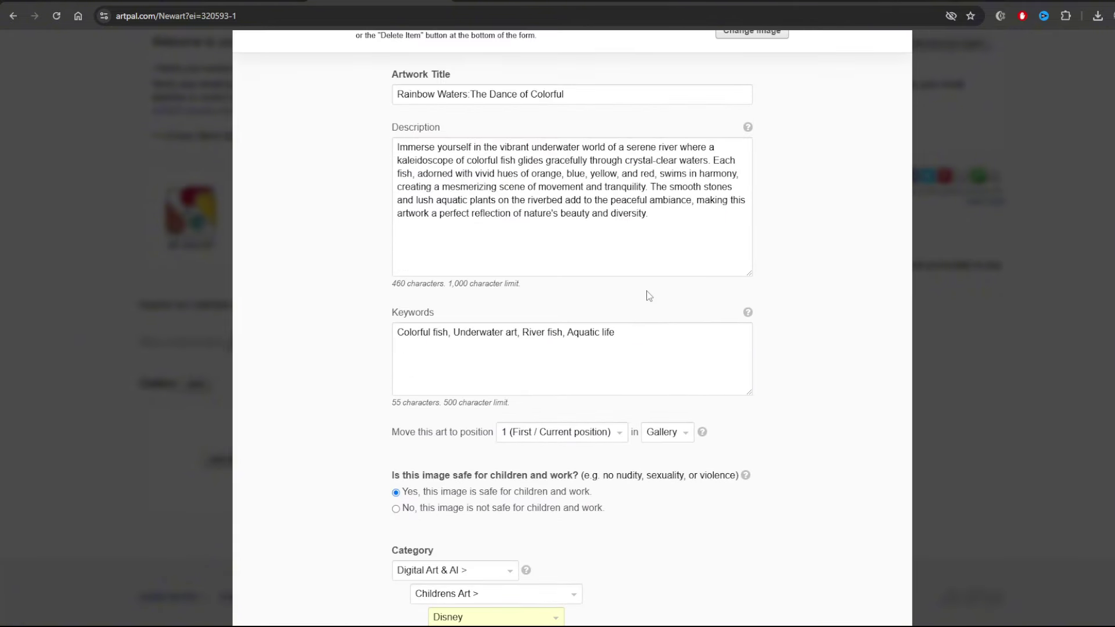
scroll(621, 290, down, 1)
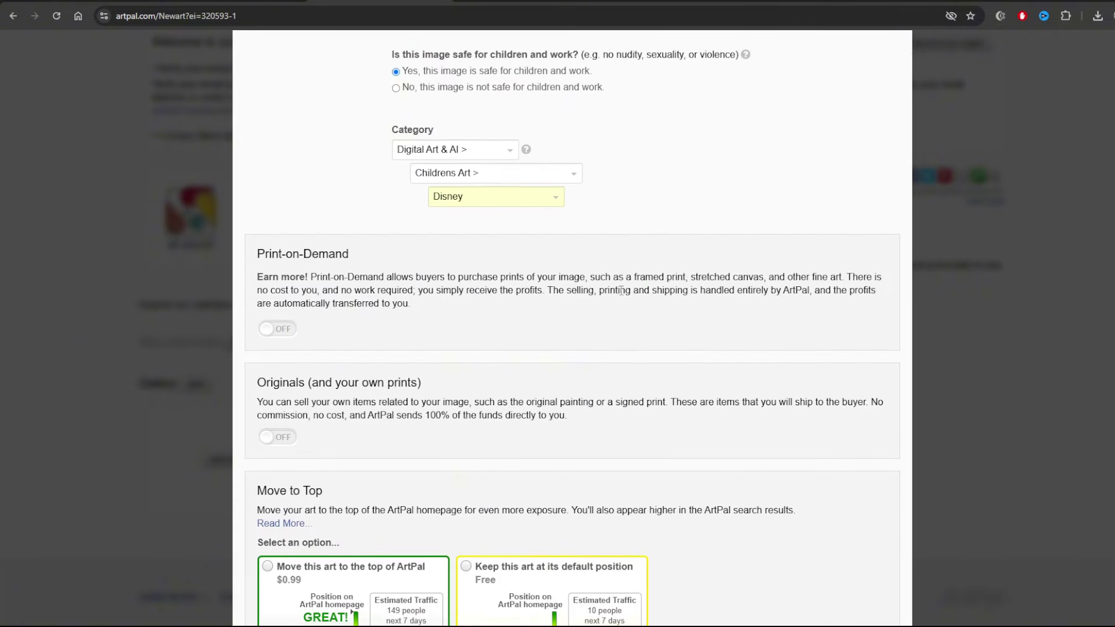
scroll(432, 339, up, 2)
scroll(432, 340, down, 1)
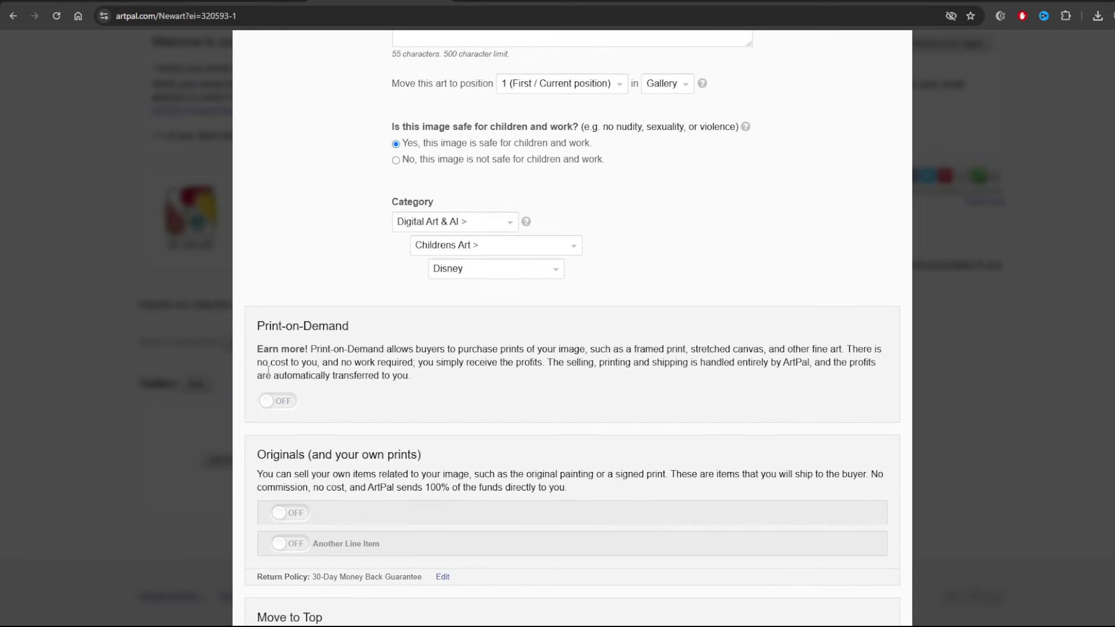
click(268, 401)
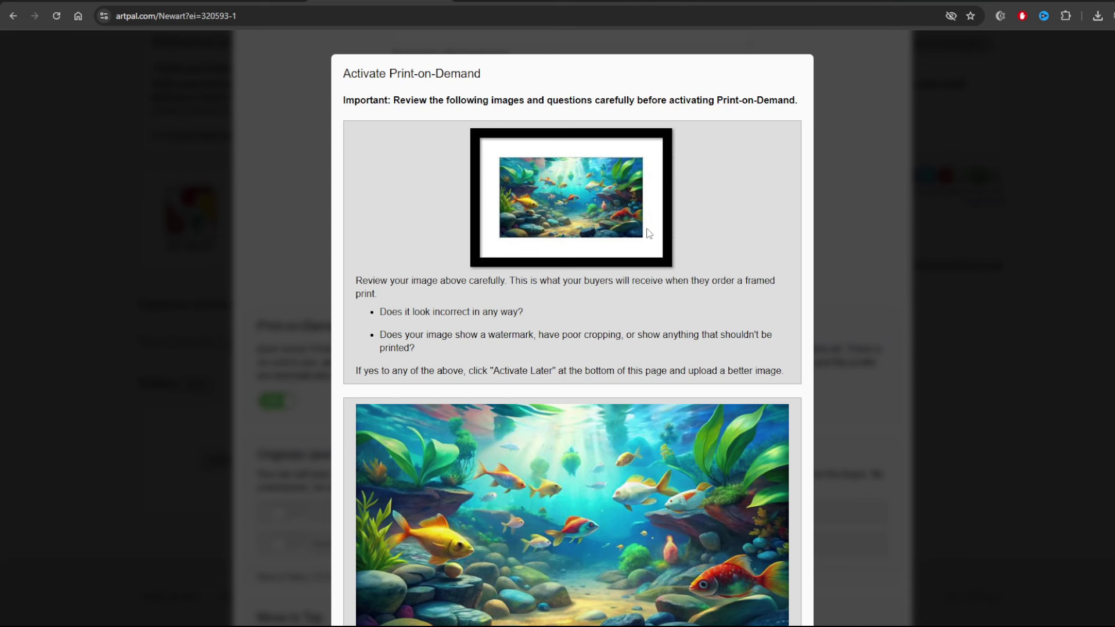
scroll(557, 276, down, 10)
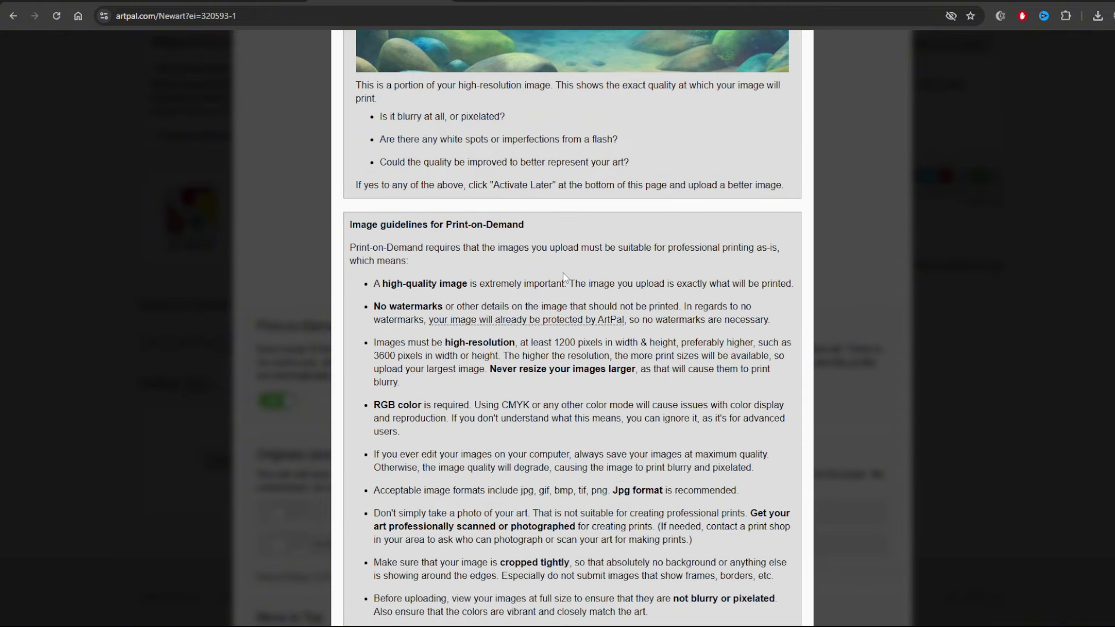
scroll(562, 278, down, 3)
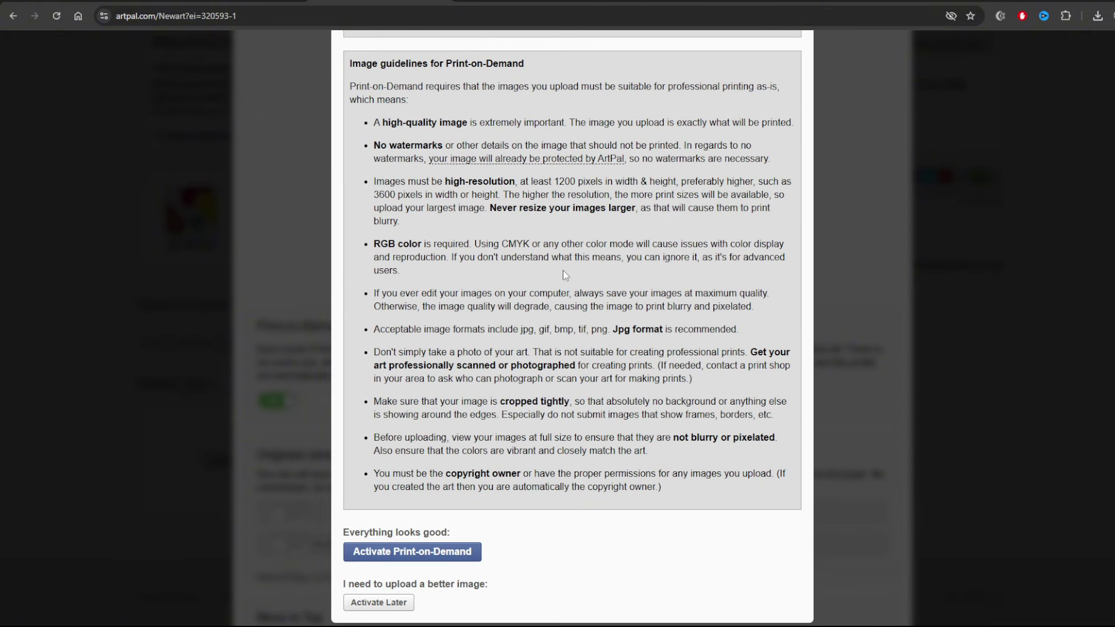
click(411, 556)
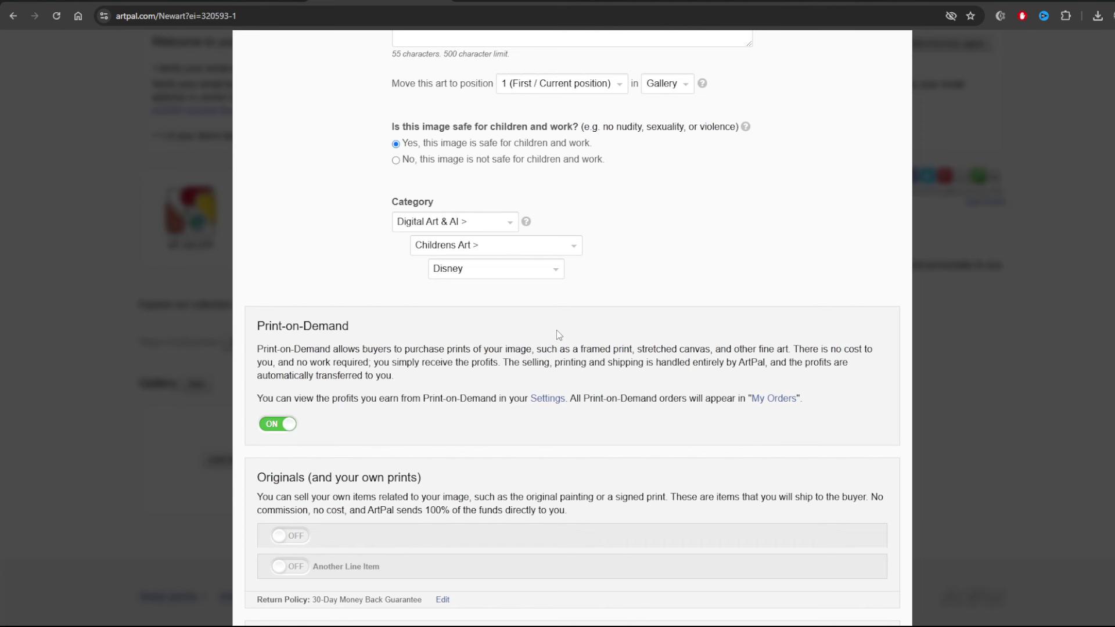
- Open the Print-on-Demand markup settings and set the markup for Prints to 10%
click(549, 399)
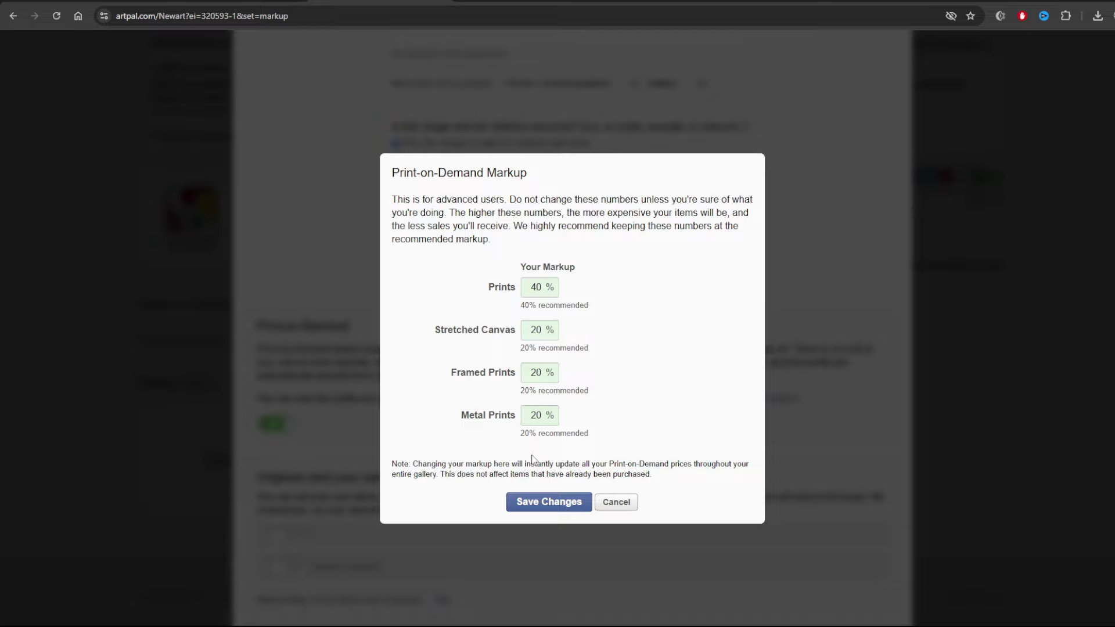
click(540, 293)
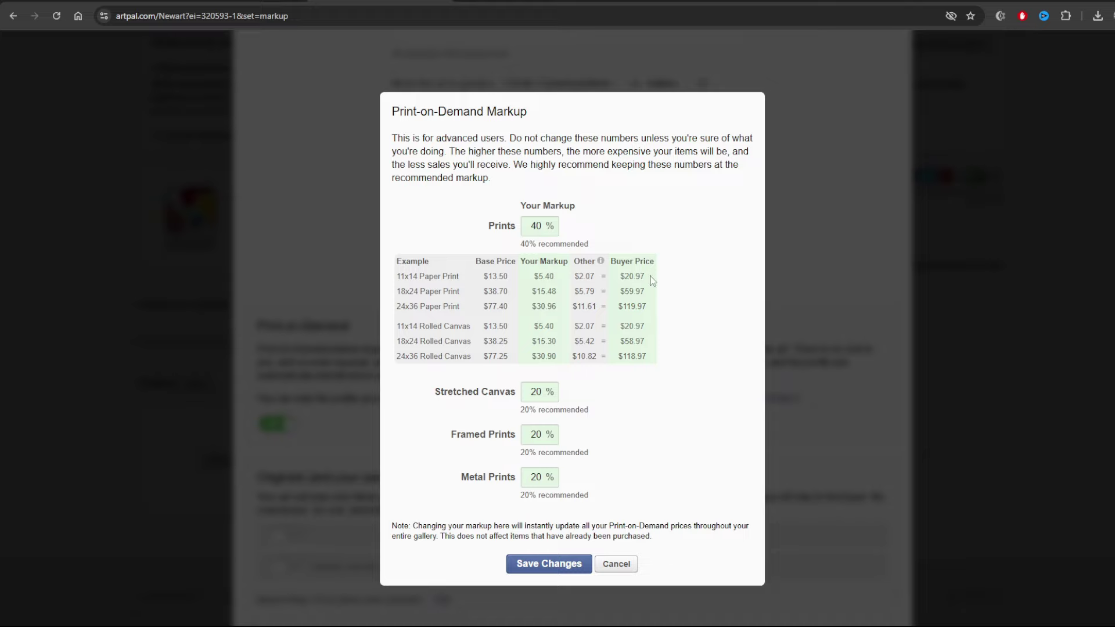
drag(645, 277, 625, 277)
drag(529, 225, 544, 224)
text(10)
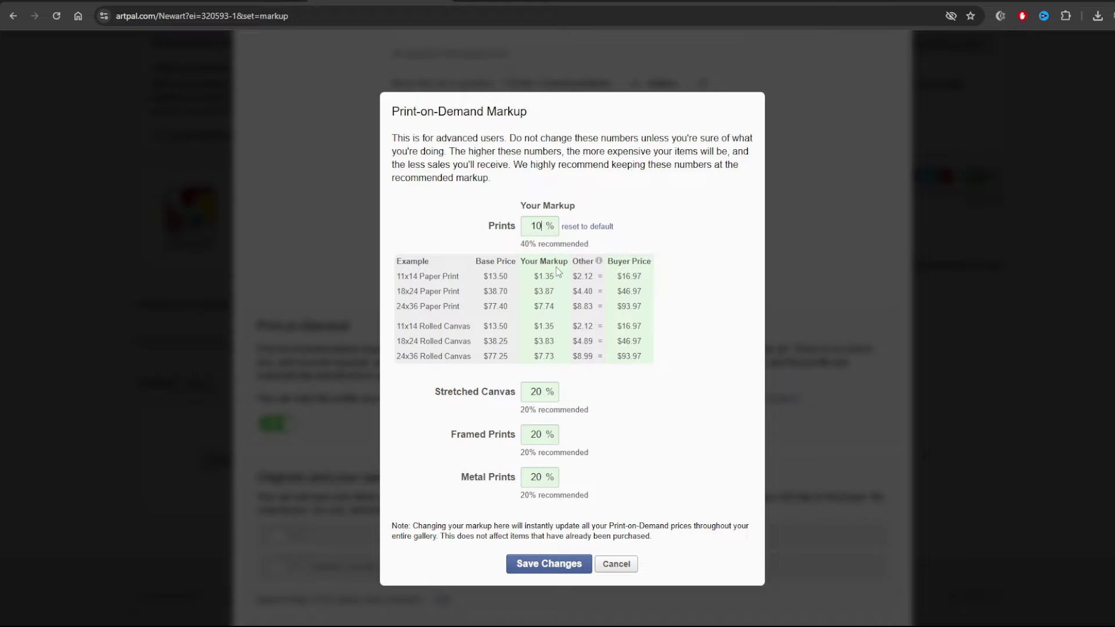
drag(558, 280, 535, 277)
drag(556, 356, 538, 356)
click(491, 227)
- Set the Stretched Canvas and Framed Prints markups to 10% each
click(531, 392)
double_click(532, 292)
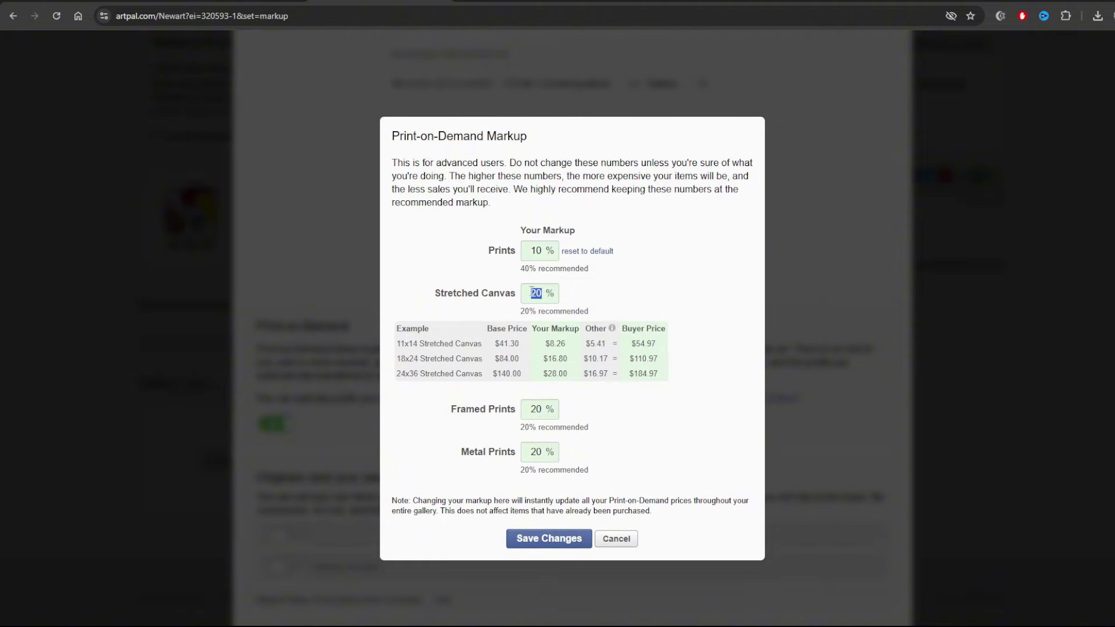
text(10)
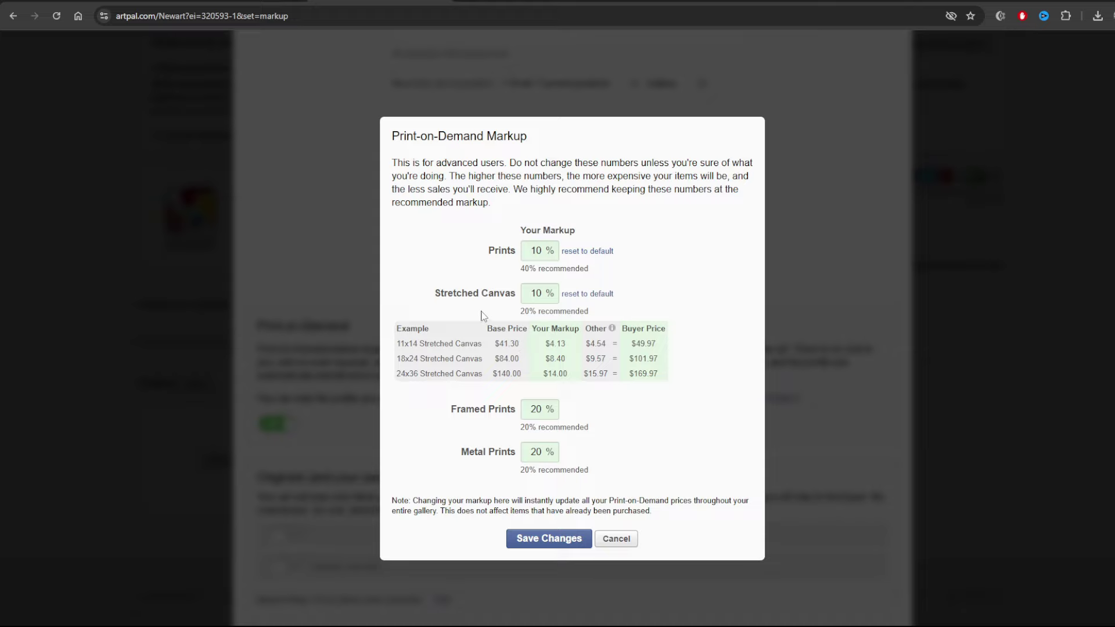
click(533, 415)
double_click(535, 340)
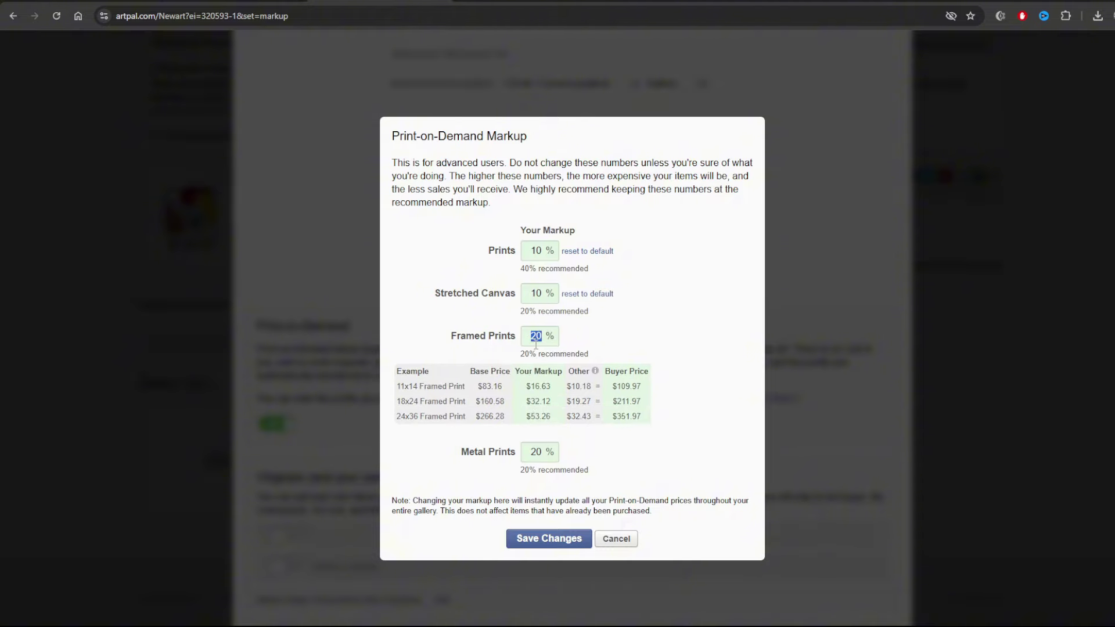
text(10)
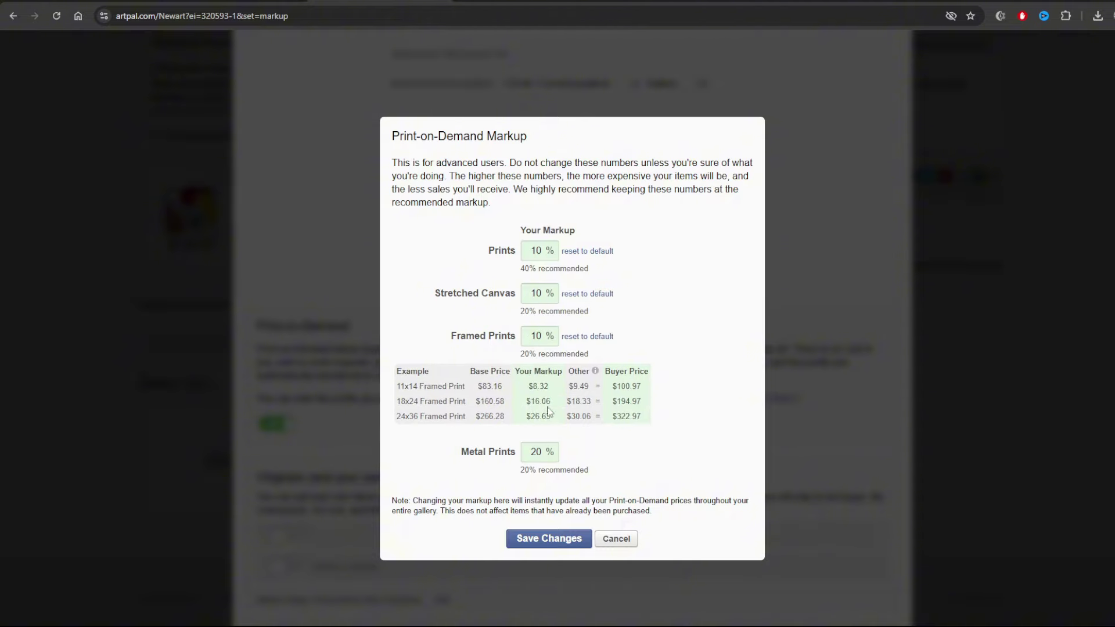
- Set the Metal Prints markup to 10% and save the Print-on-Demand markup changes
click(540, 449)
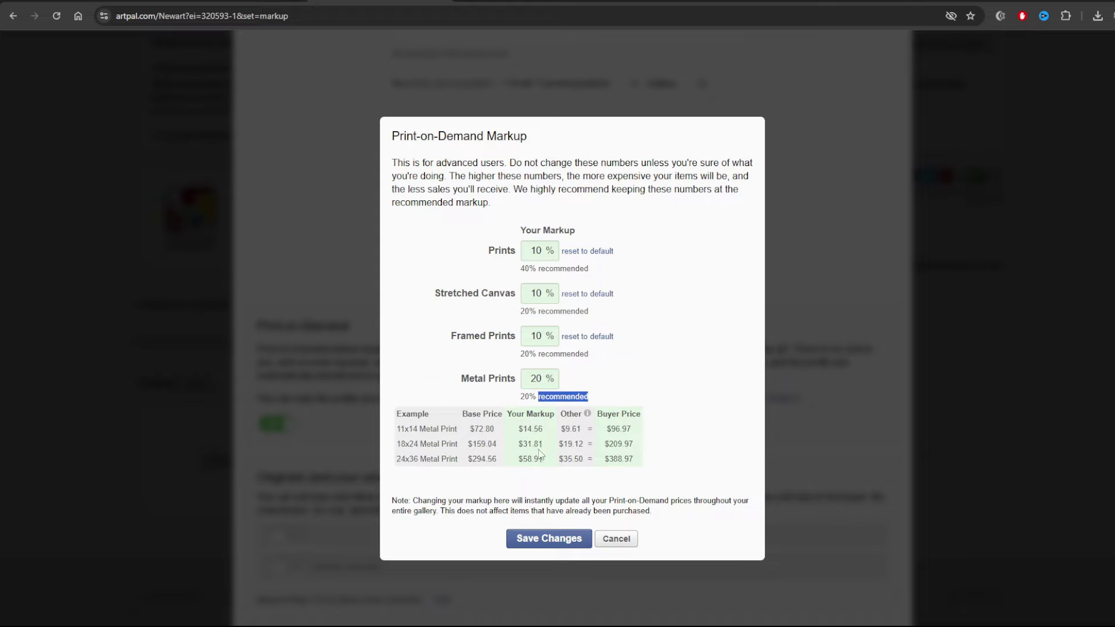
click(534, 384)
double_click(534, 383)
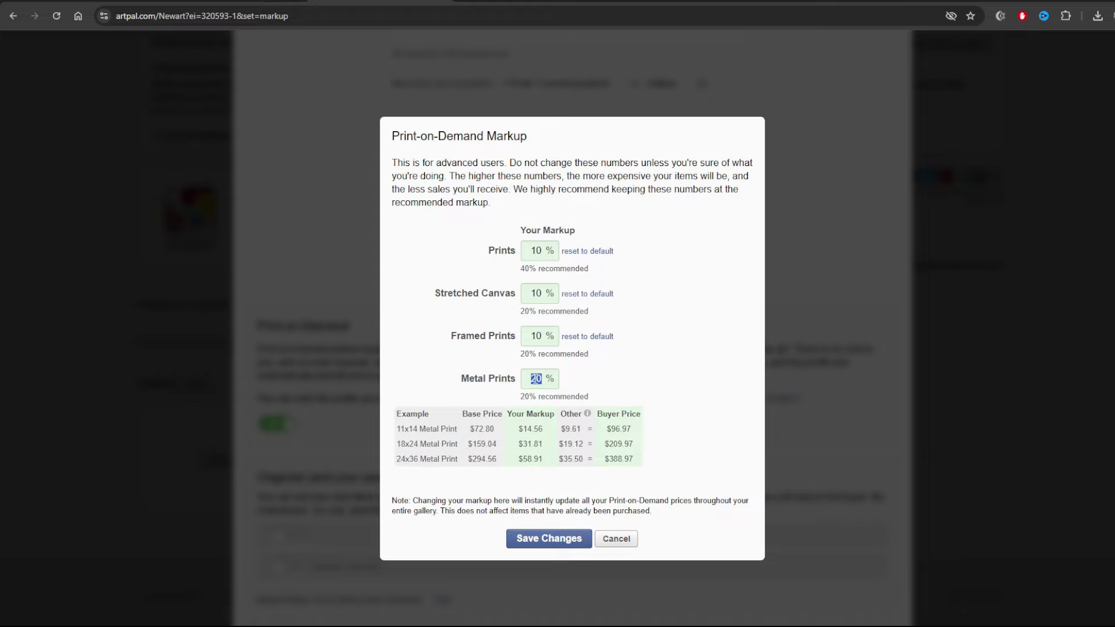
text(10)
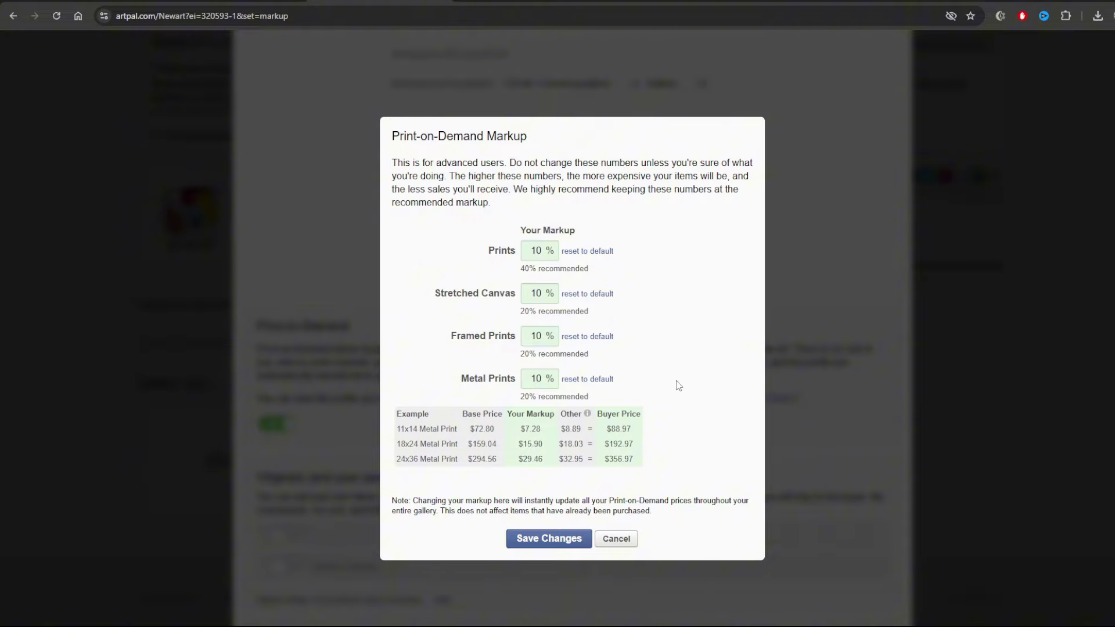
click(550, 539)
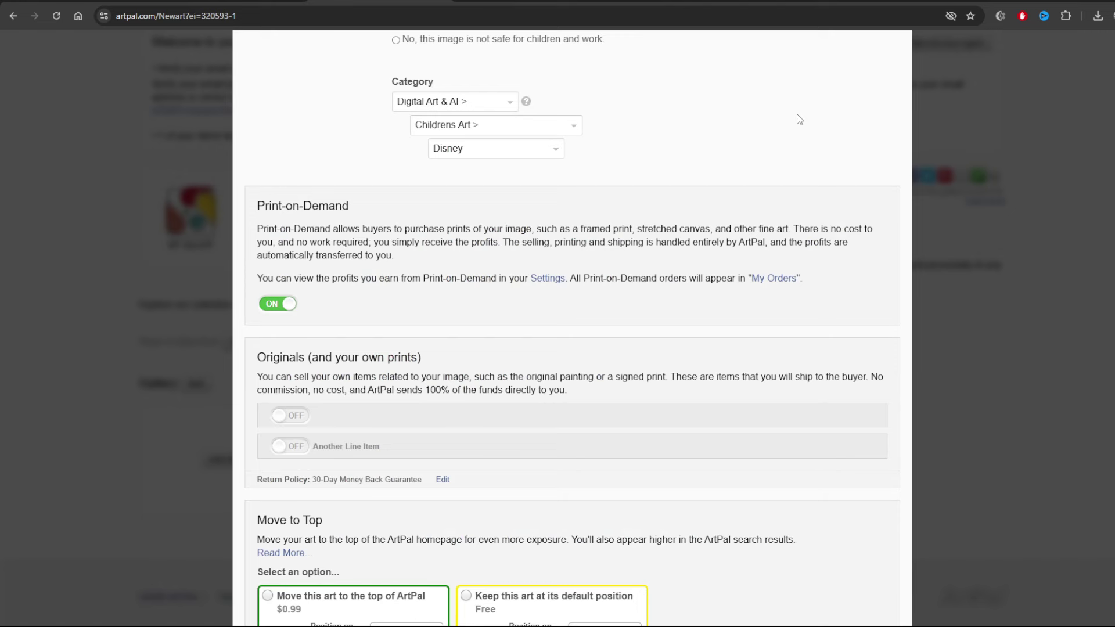
- Choose the free Move to Top option that keeps this art at its default position
scroll(796, 113, down, 6)
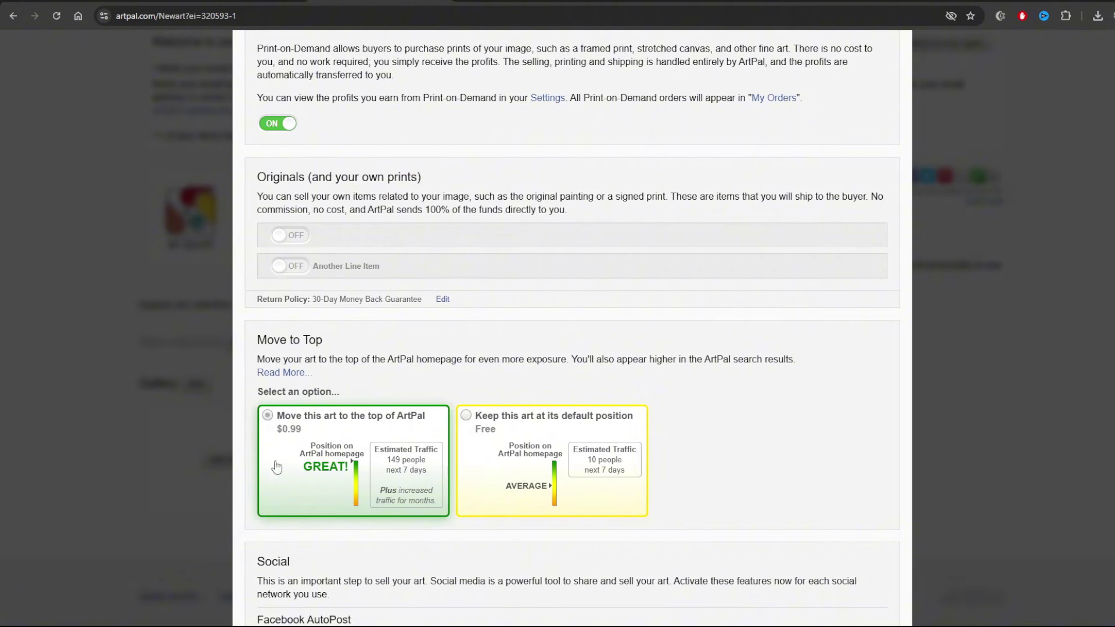
scroll(407, 418, down, 1)
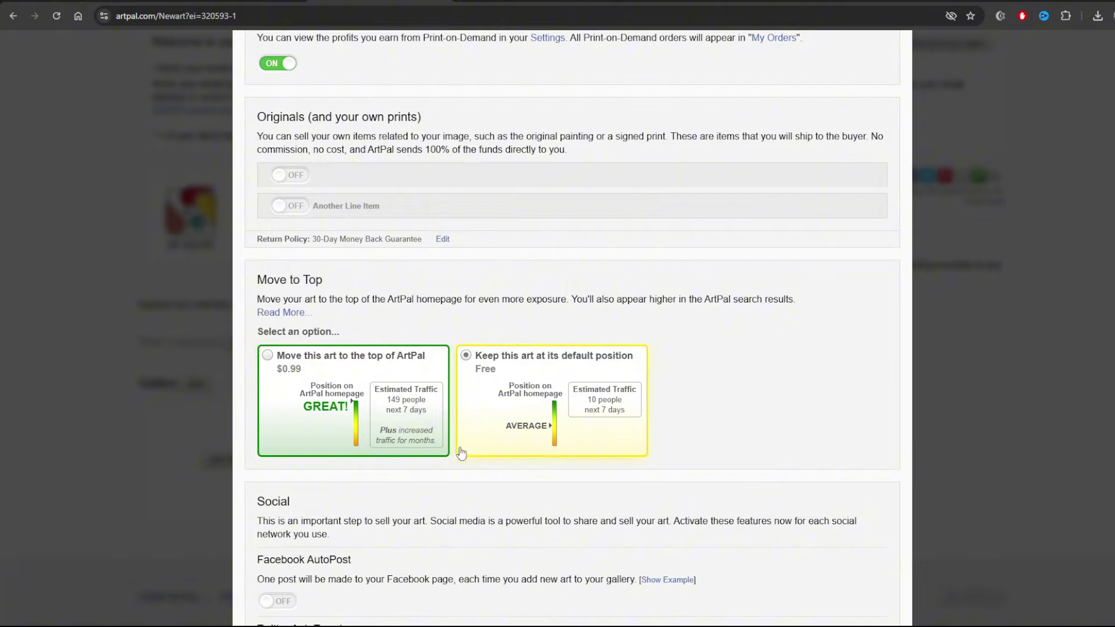
- View the Facebook AutoPost example, close it, and save the artwork's changes
scroll(379, 398, down, 4)
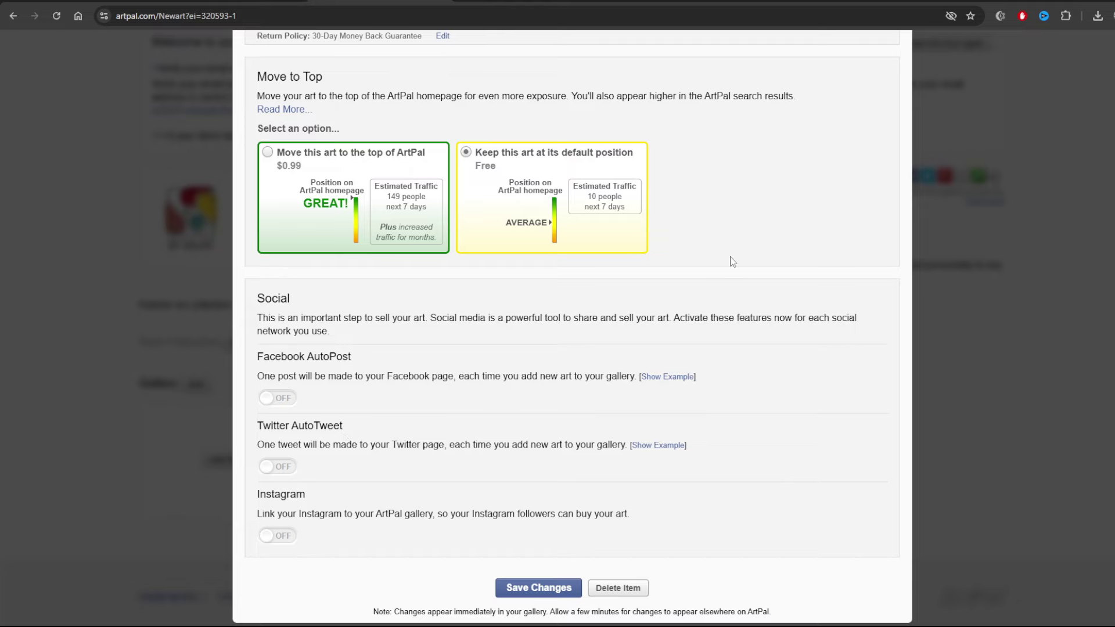
click(667, 377)
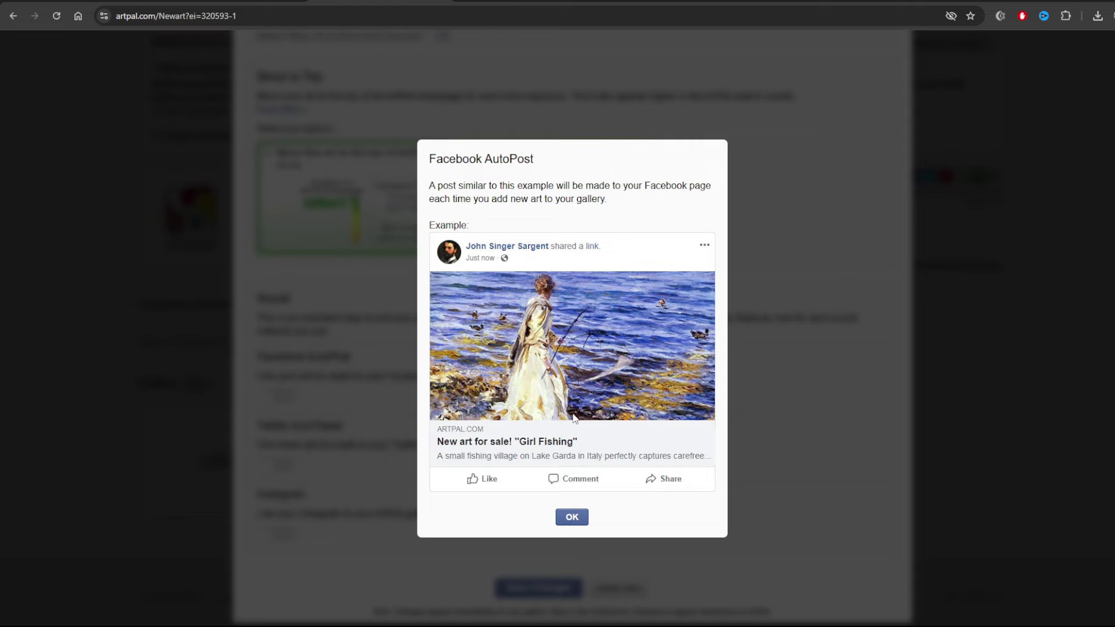
click(577, 520)
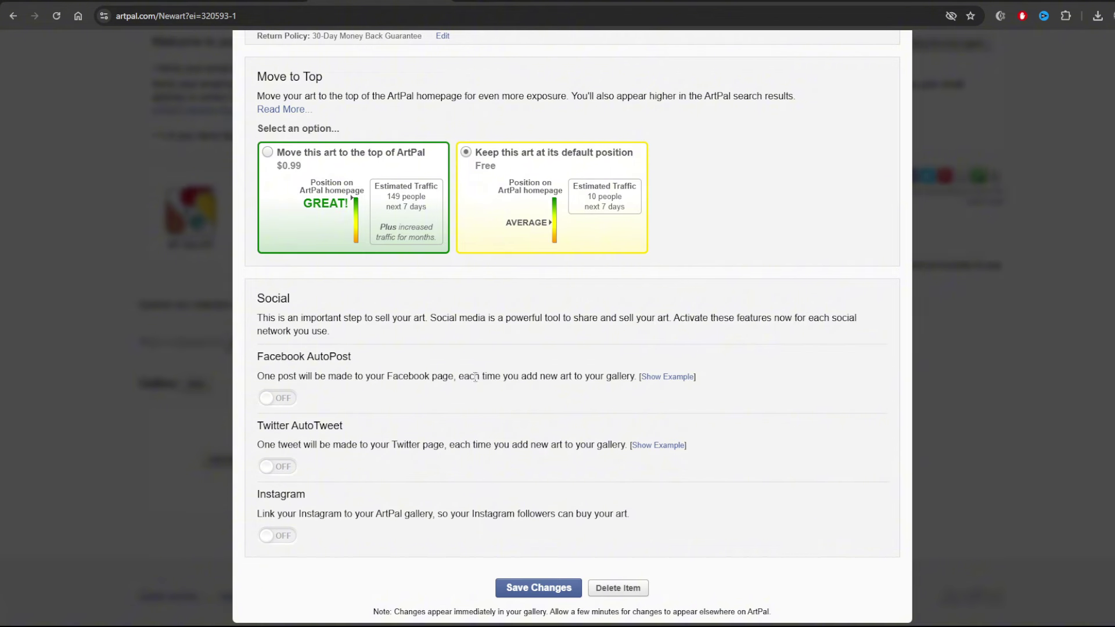
click(551, 588)
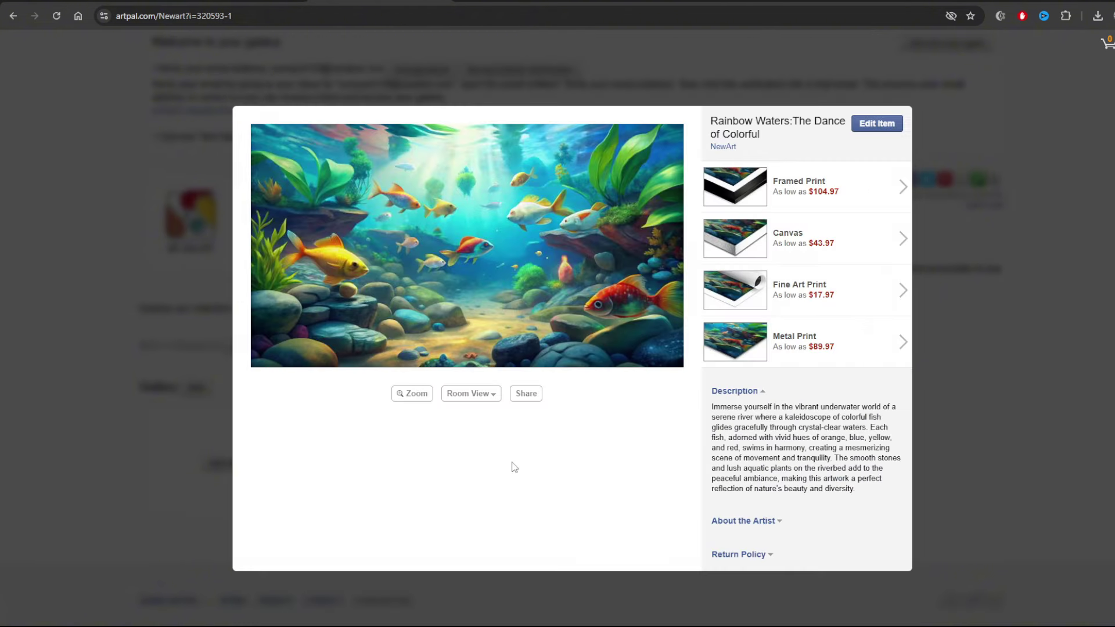
- Preview the artwork as a Framed Print with the Walnut frame
click(745, 190)
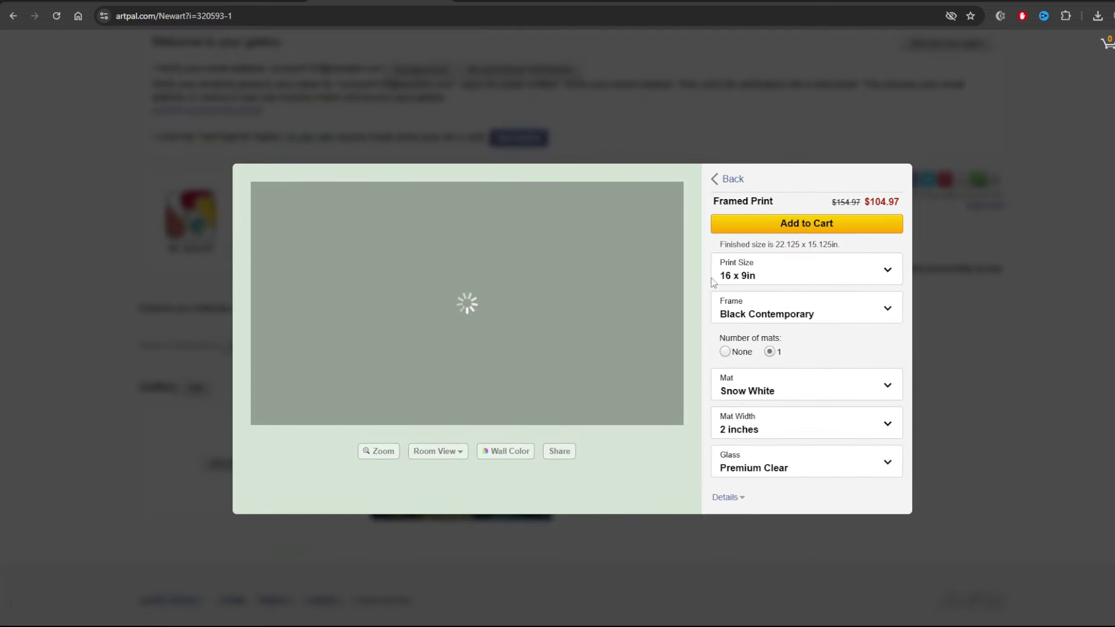
click(789, 304)
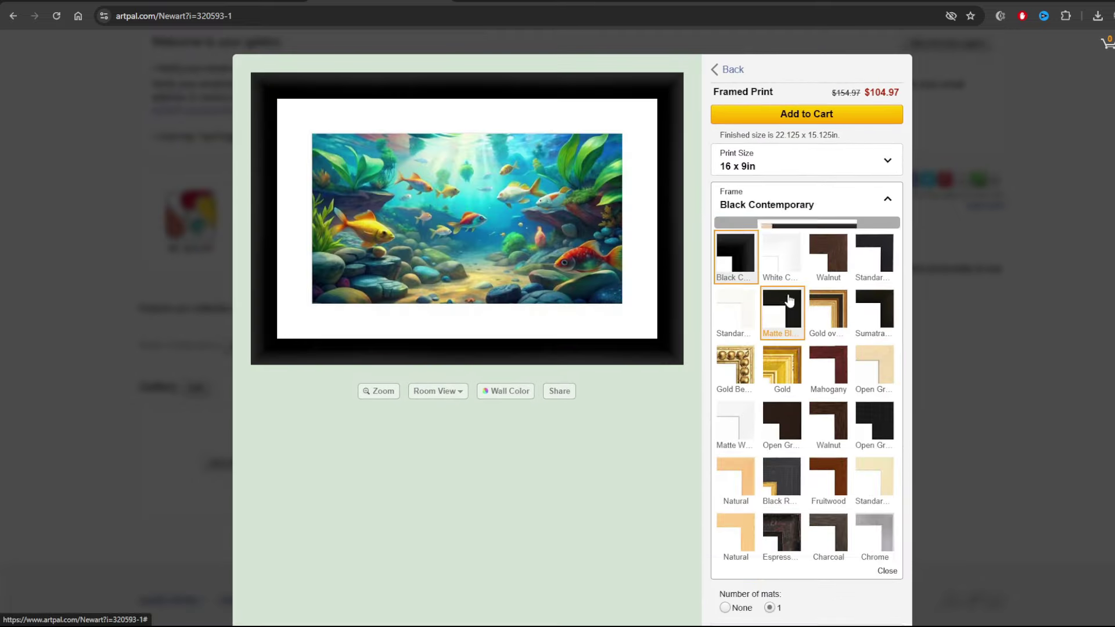
click(827, 335)
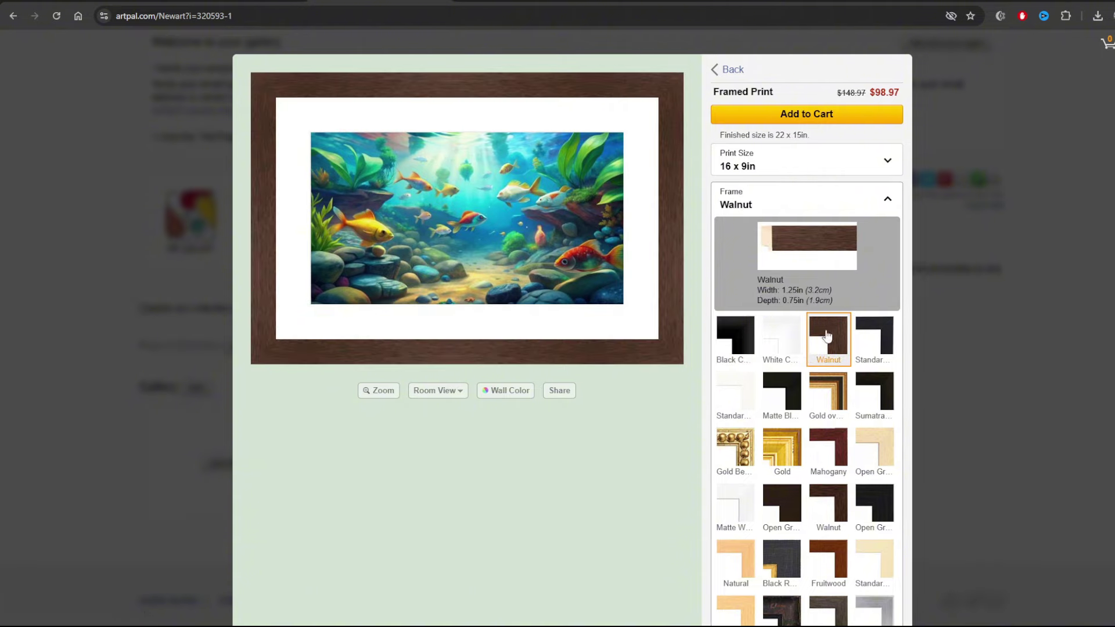
- Compare the framed print at 18 x 10.125in and 16 x 9in, finishing on 16 x 9in
click(808, 200)
click(787, 262)
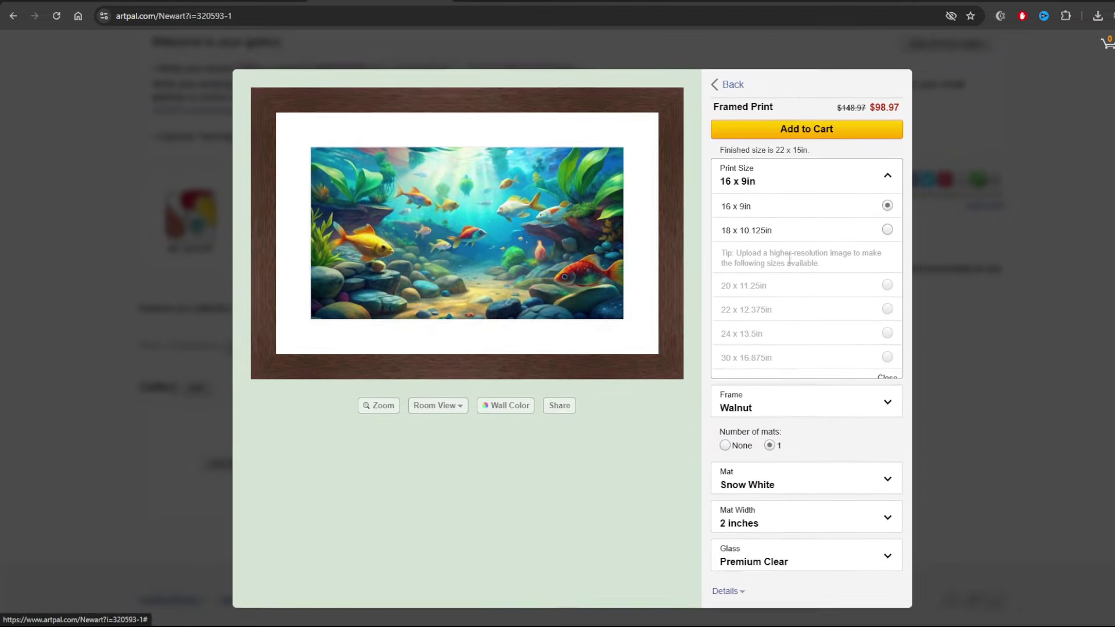
click(887, 227)
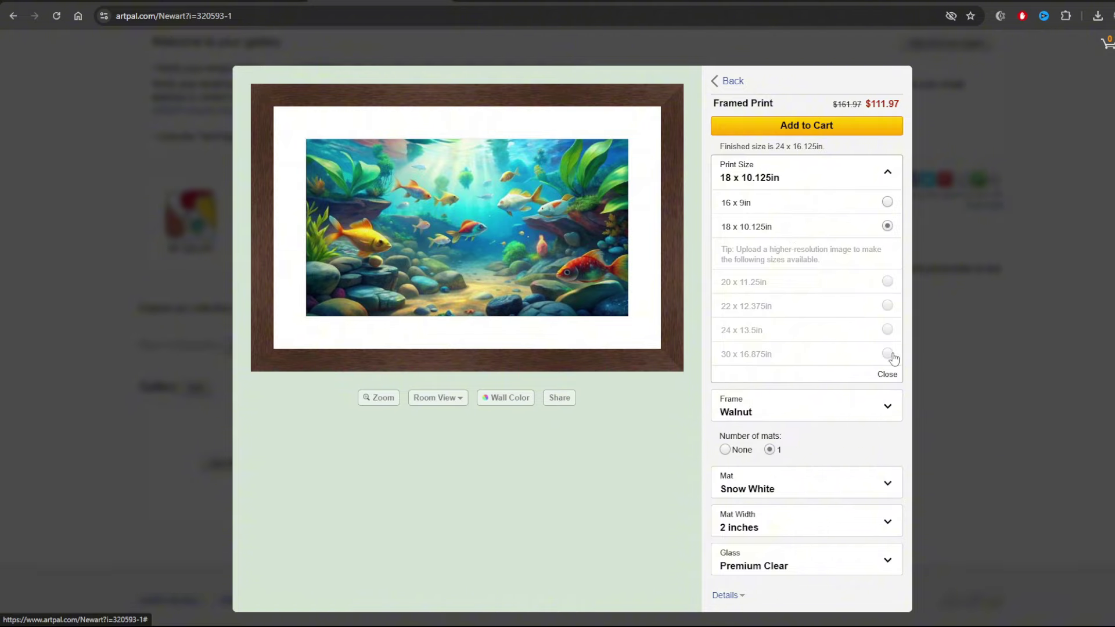
click(887, 202)
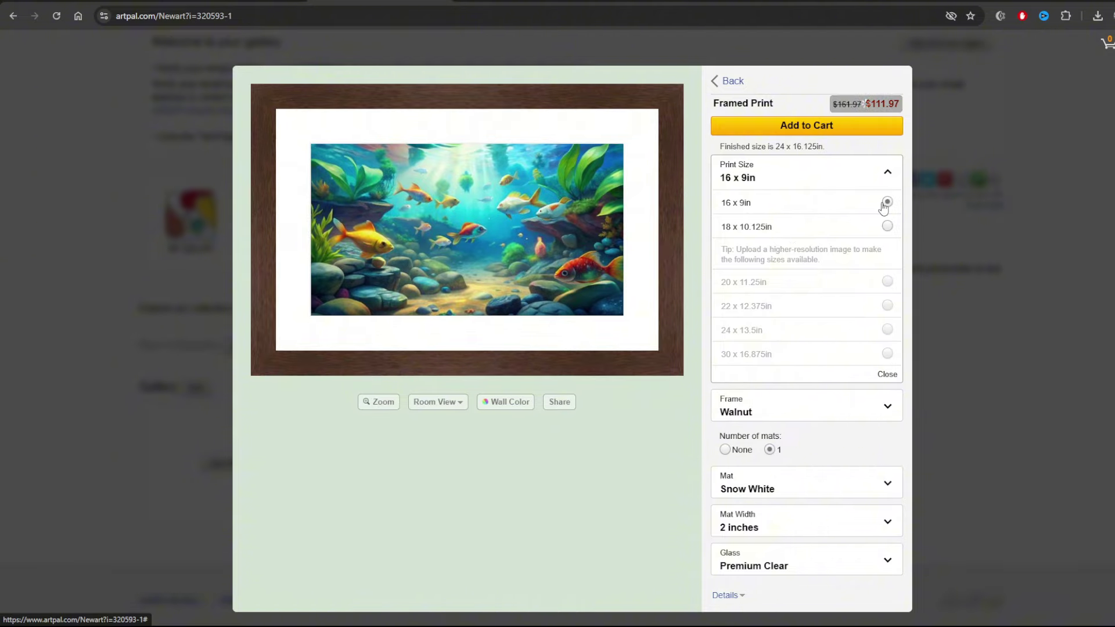
click(888, 168)
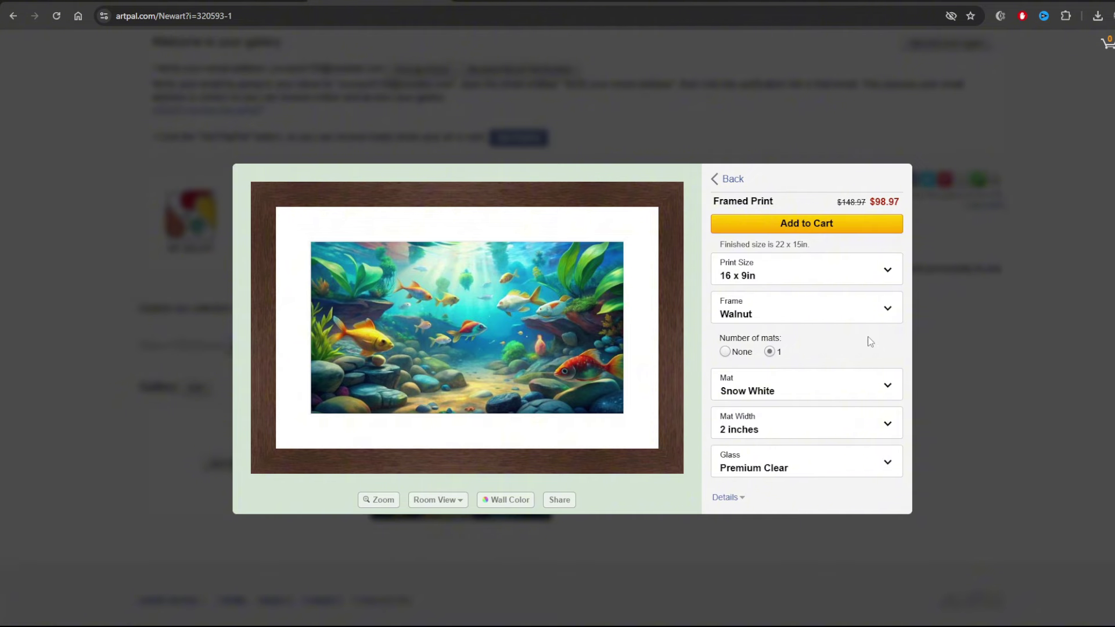
- Return to the artwork's product list and preview it as a Metal Print
click(728, 179)
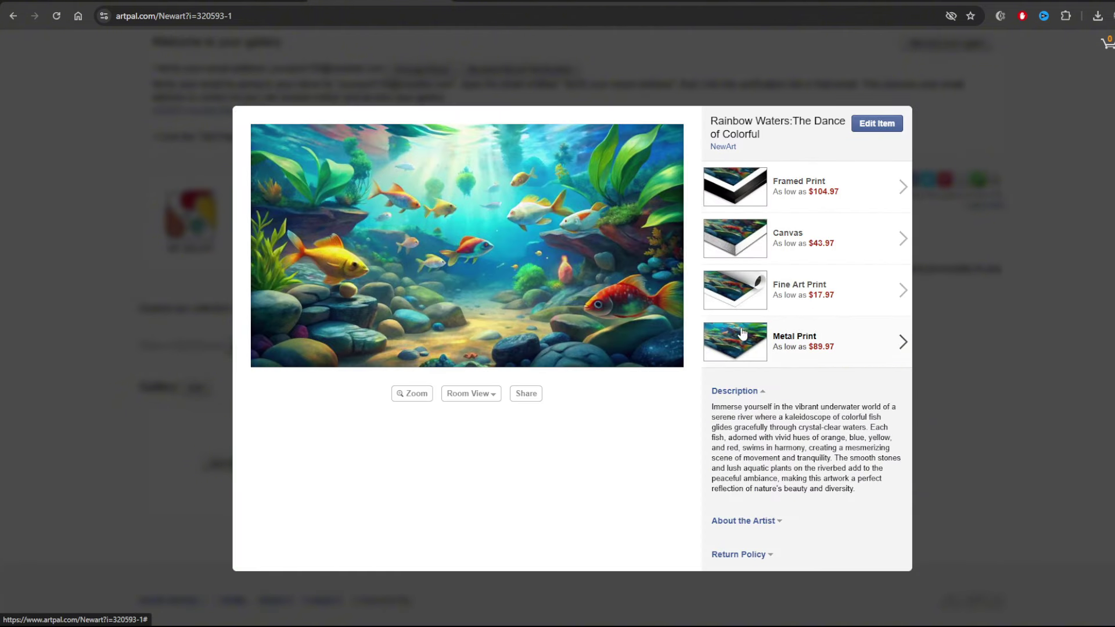
click(798, 340)
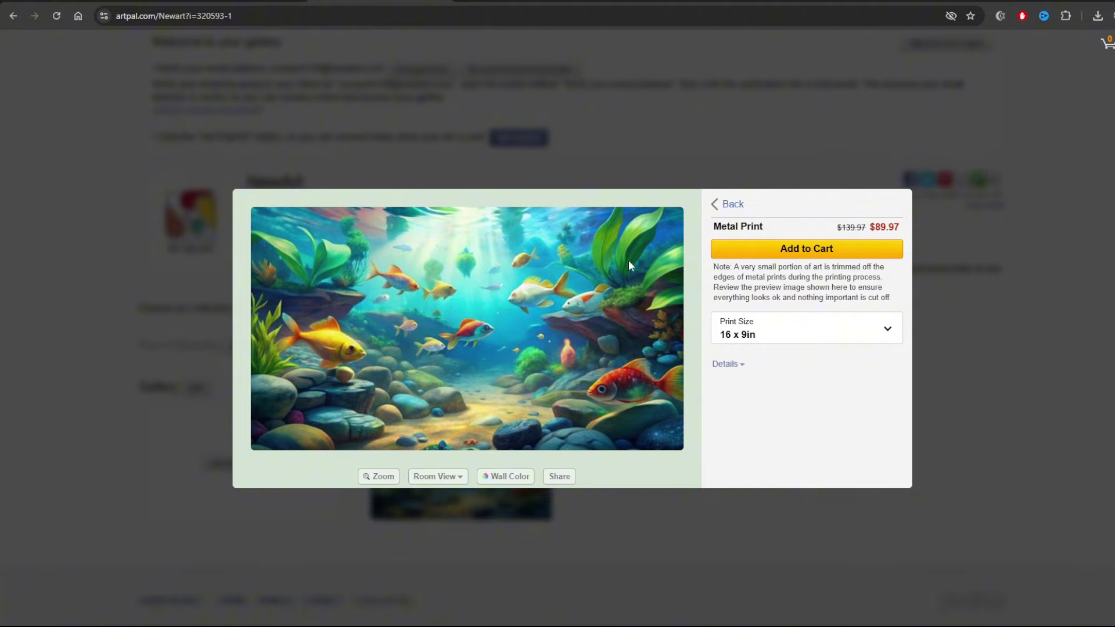
- Preview the metal print at 18 x 10.125in, preview the artwork as a Fine Art Print, and return to the product list
click(739, 327)
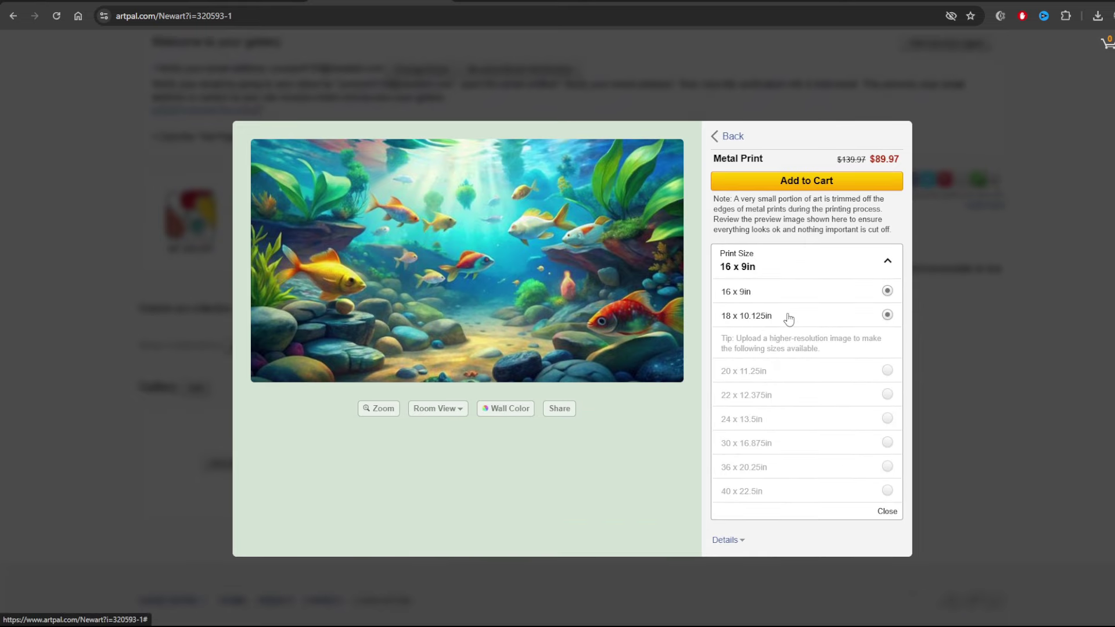
click(788, 318)
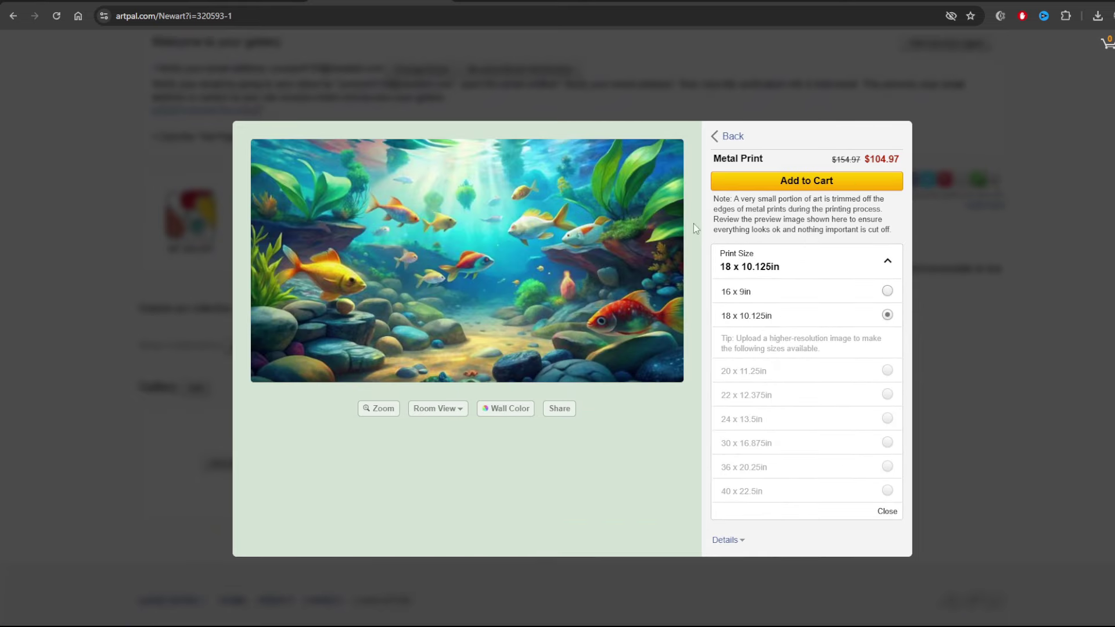
click(723, 144)
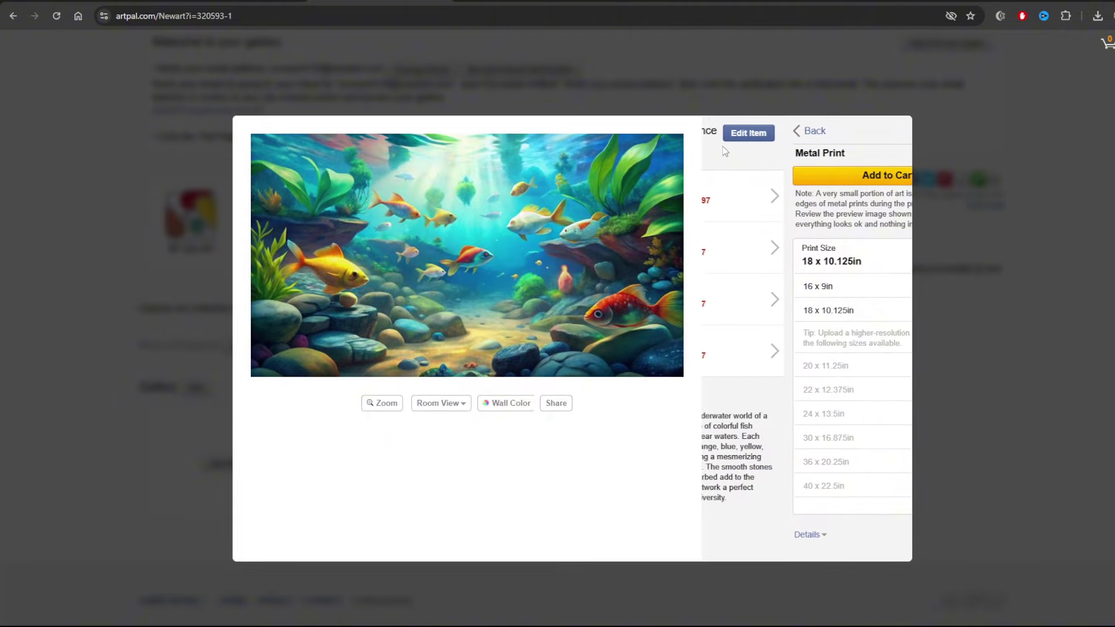
click(833, 286)
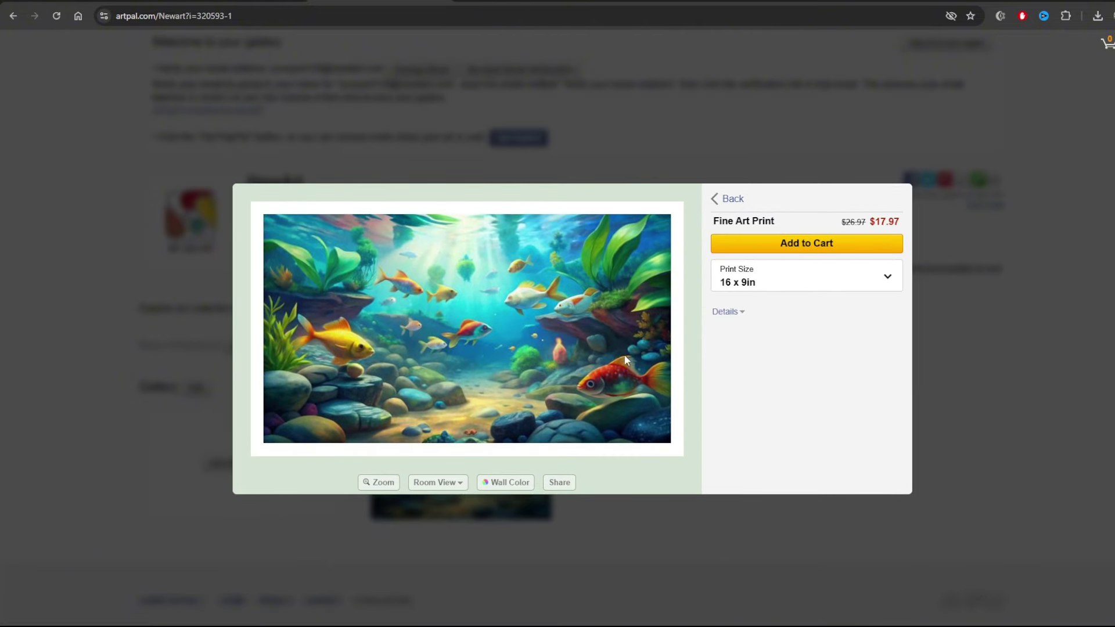
click(719, 198)
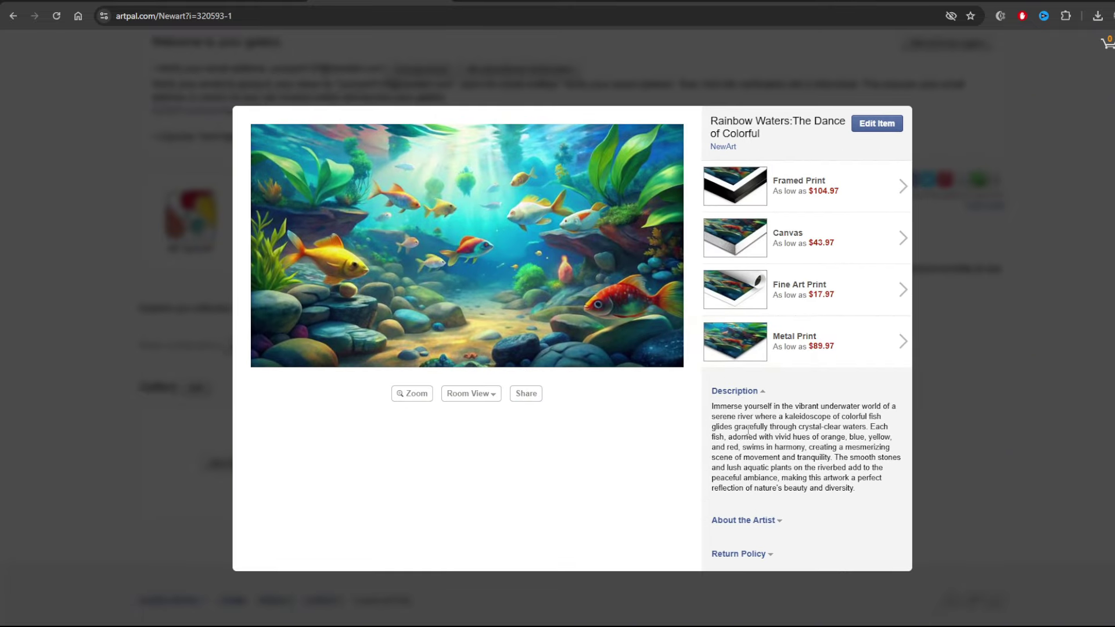
- Read the artwork's About the Artist section, and check the Metal Print option again
click(772, 520)
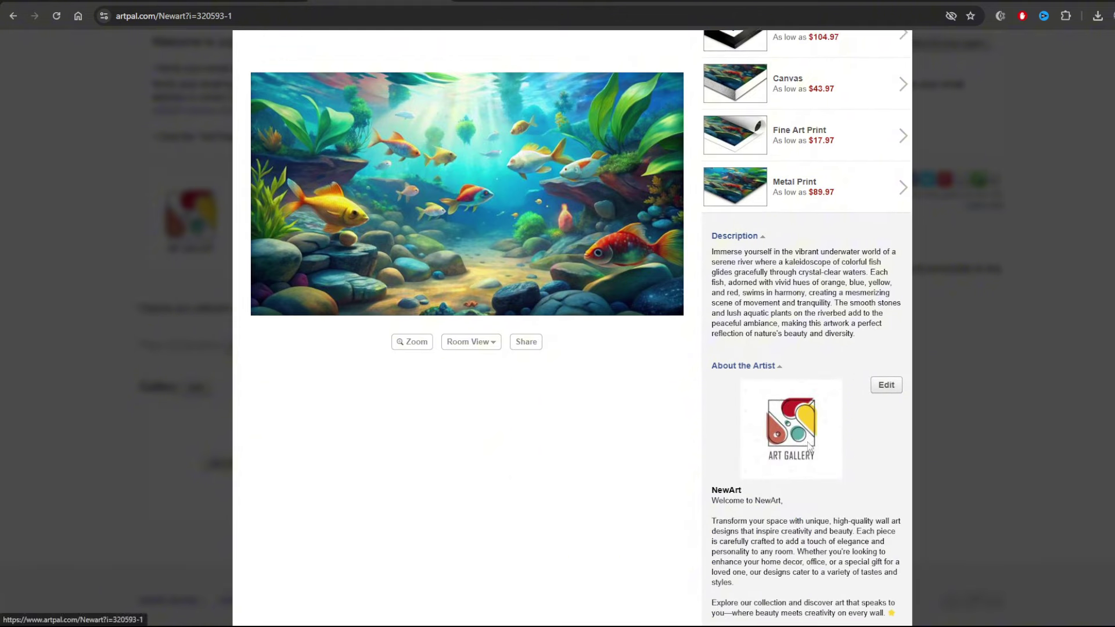
scroll(754, 360, down, 1)
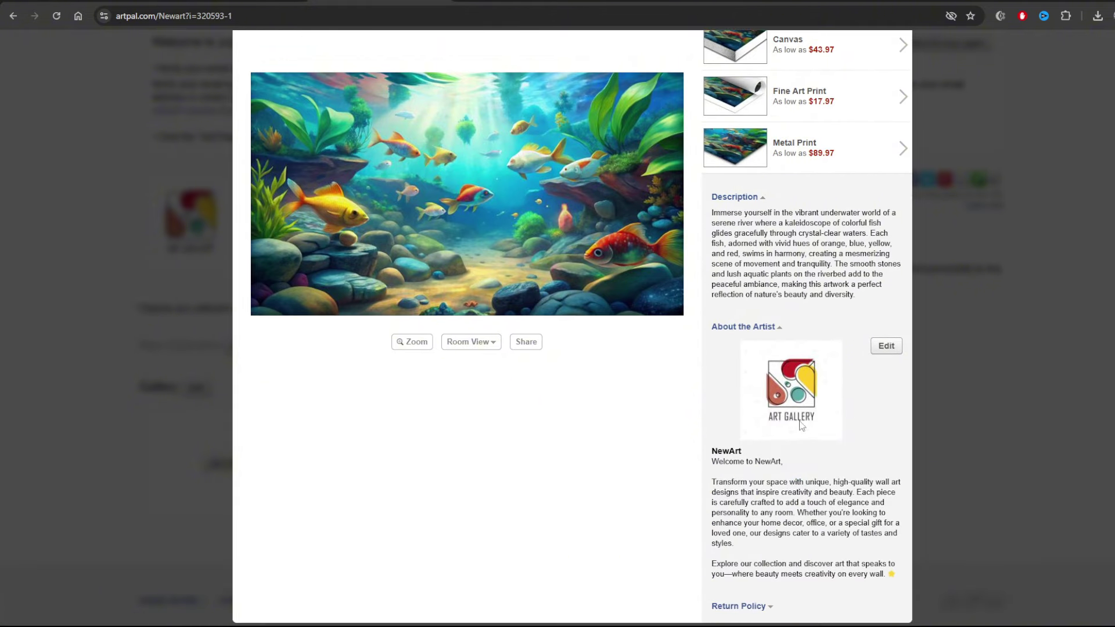
scroll(806, 406, up, 3)
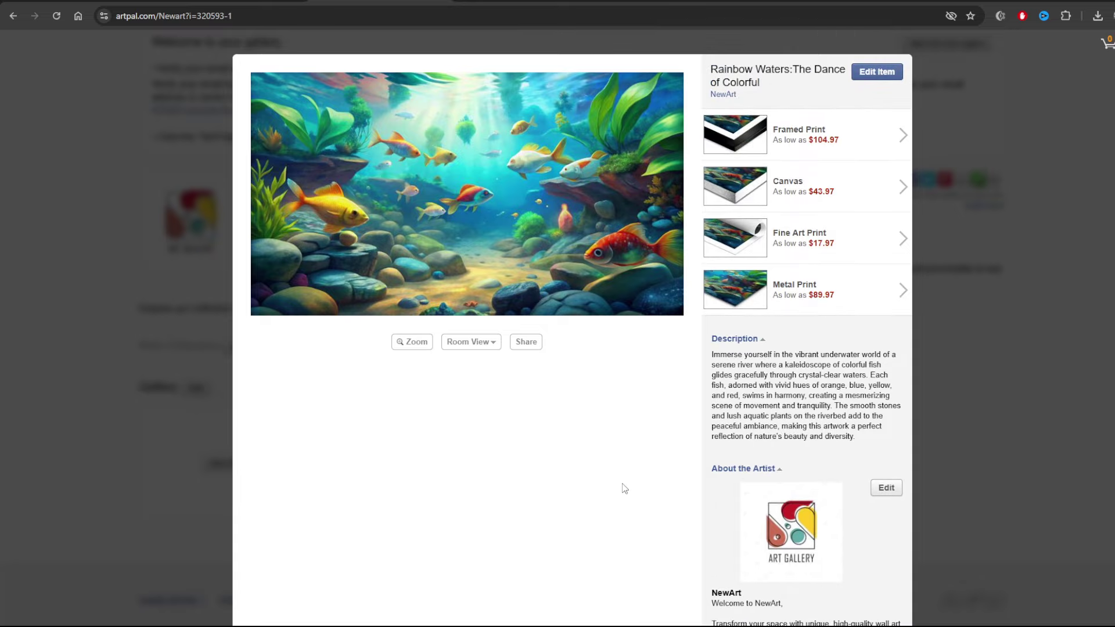
click(761, 292)
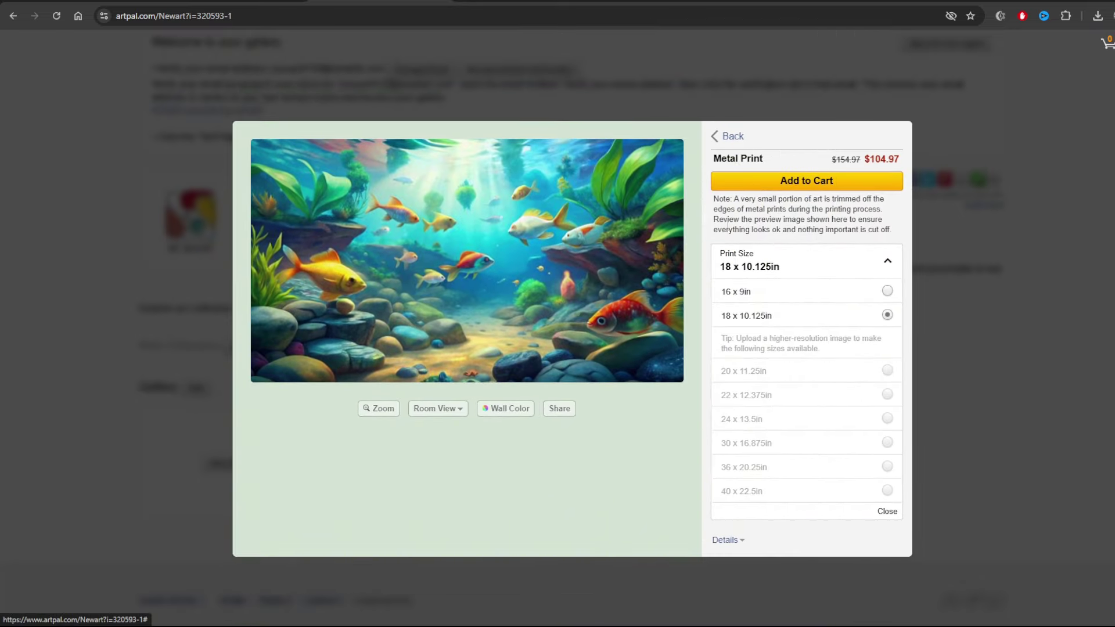
click(727, 135)
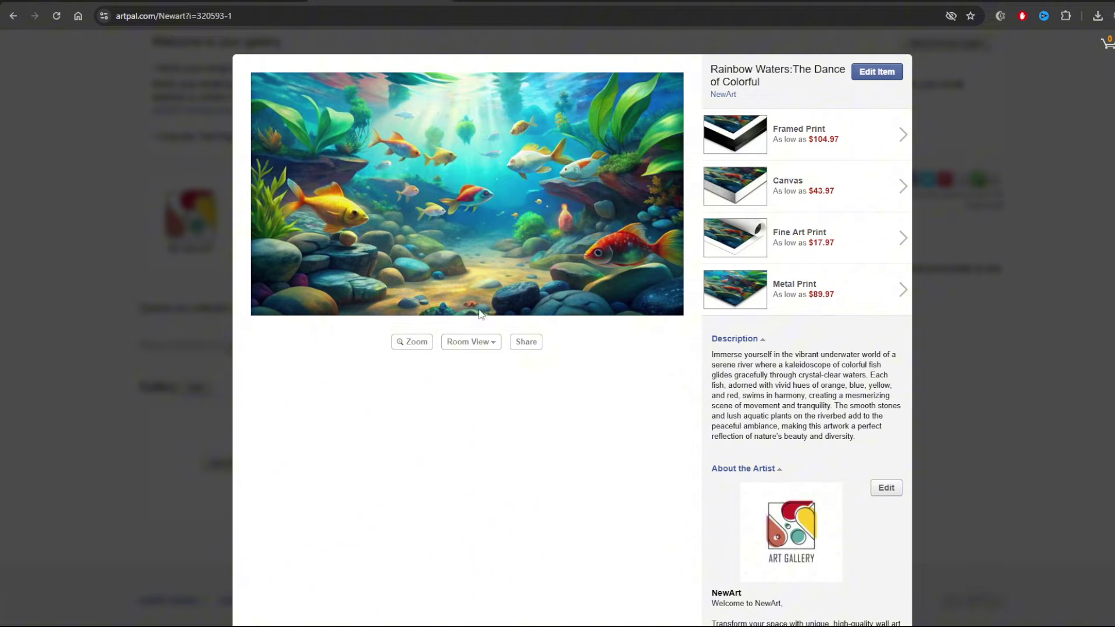
- Preview the artwork in the Bedroom and Hall room views, zoom into it, and close the zoomed view
click(475, 347)
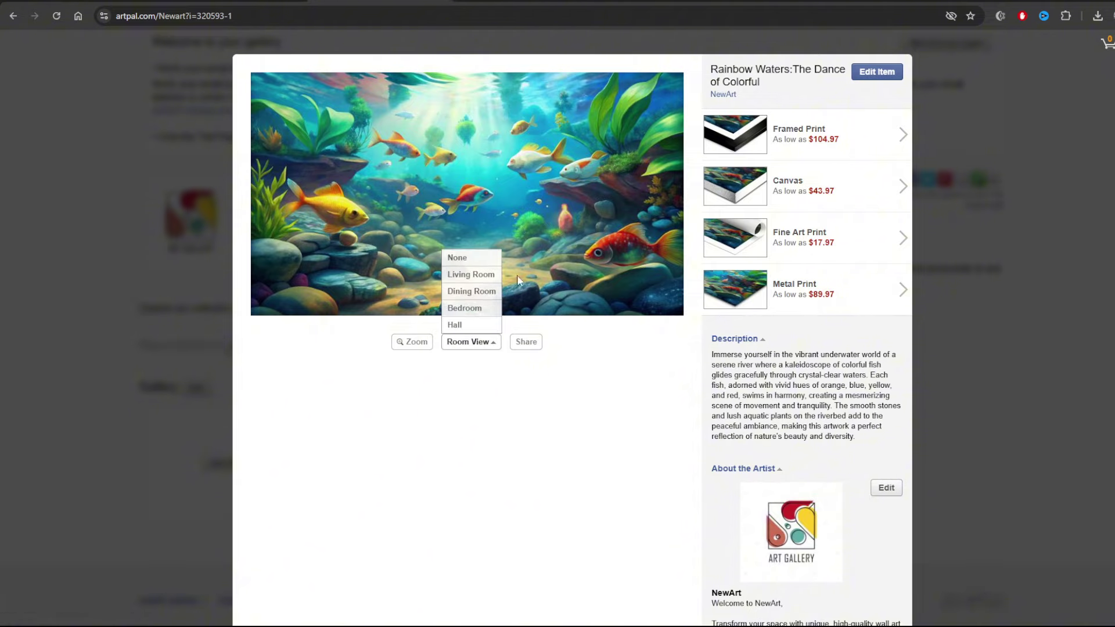
click(470, 309)
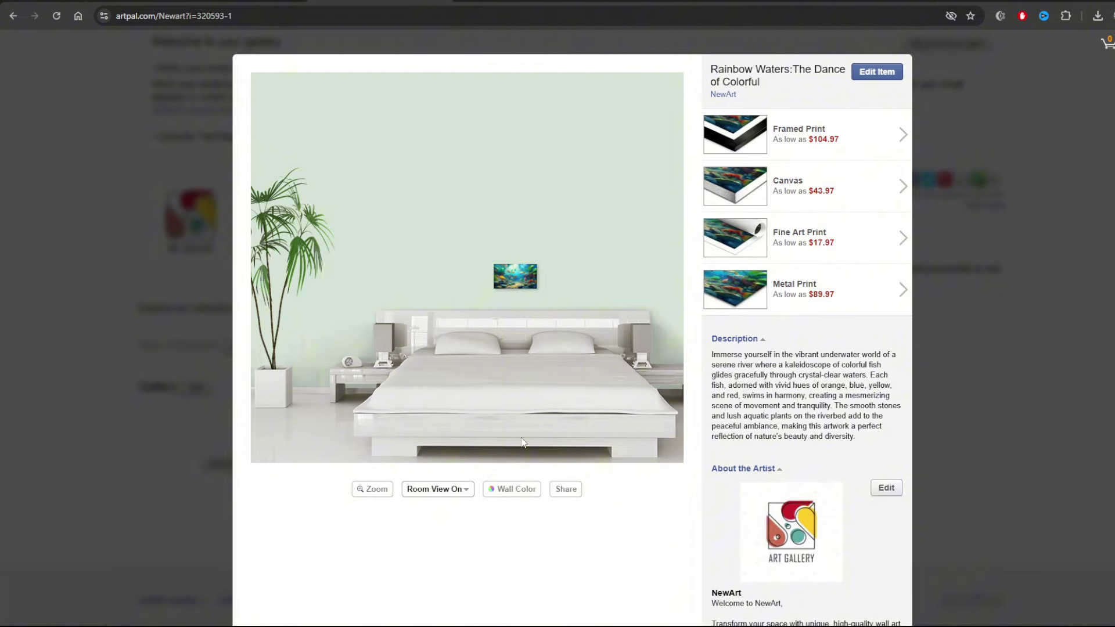
click(447, 490)
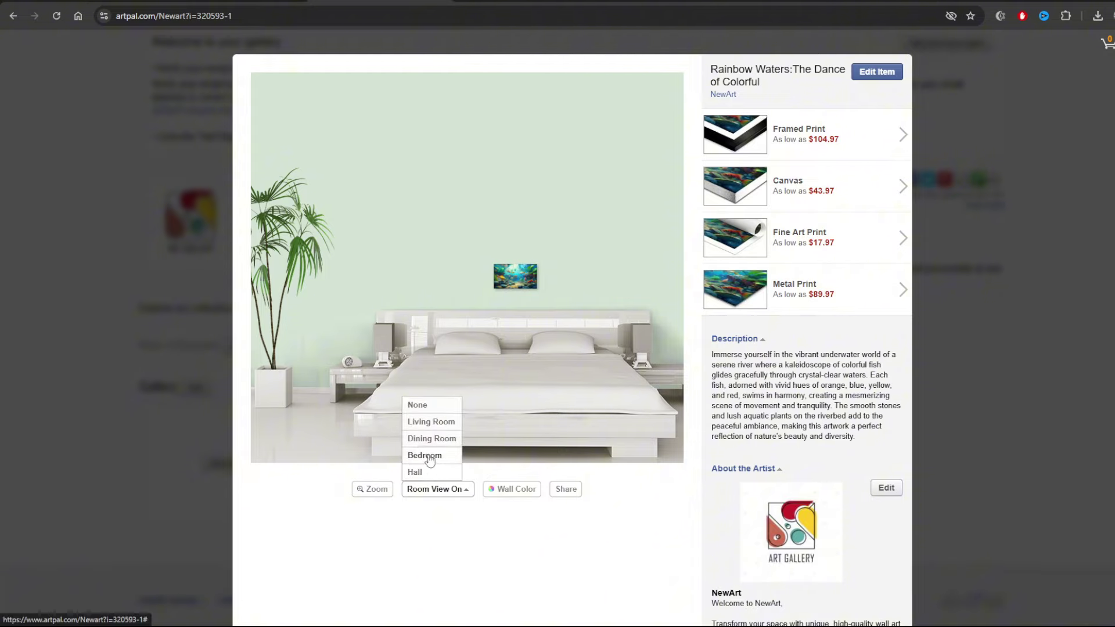
click(432, 473)
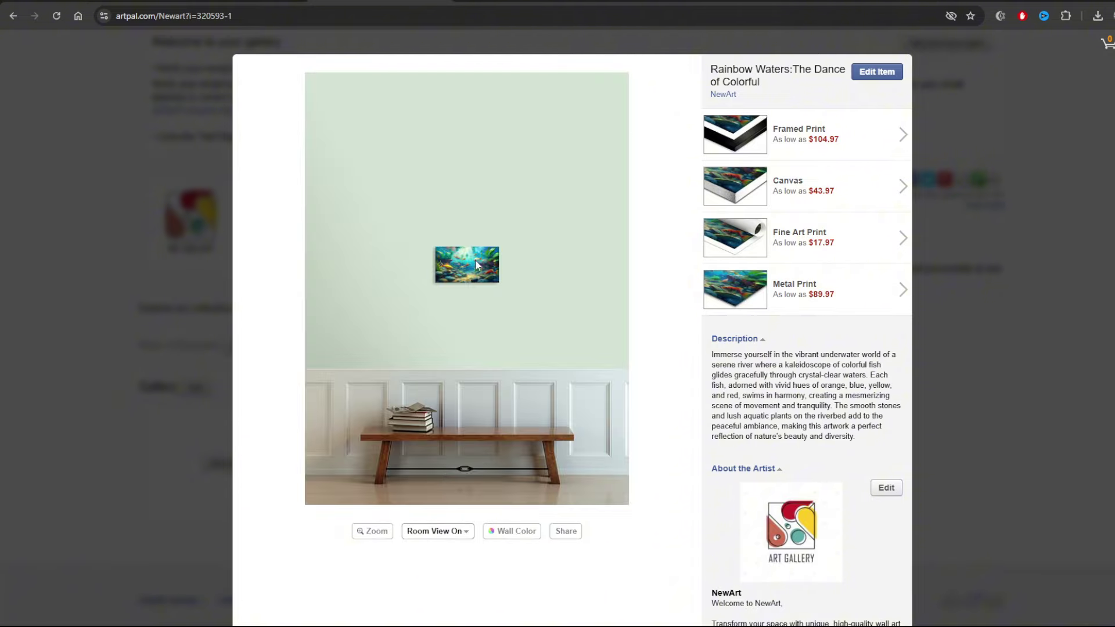
click(374, 530)
key(Escape)
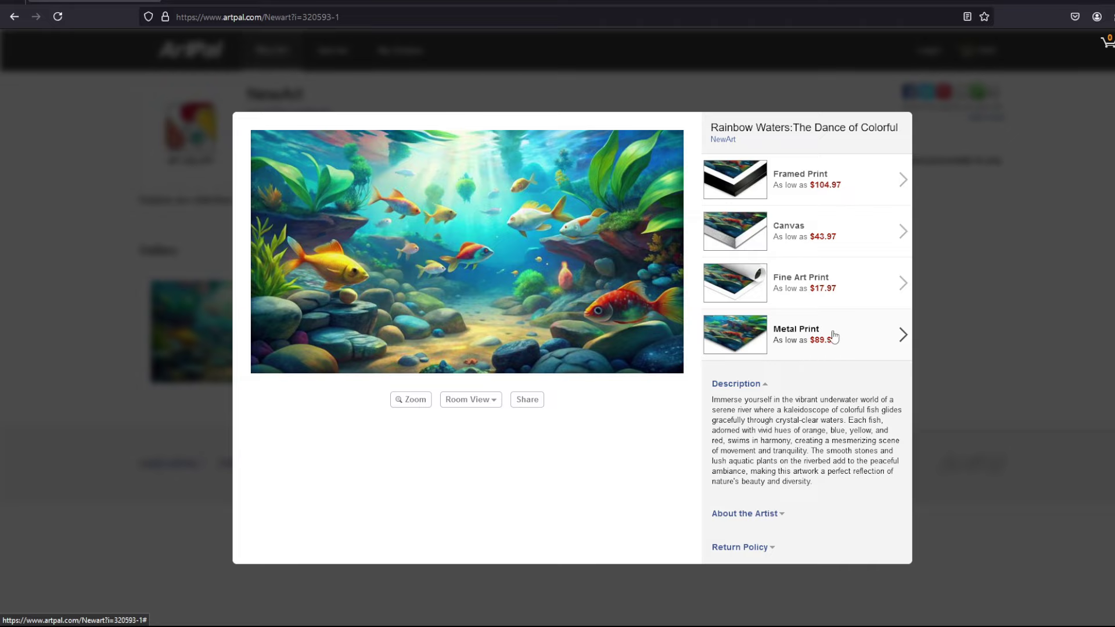
- In the gallery's public view, preview the artwork as a Framed Print and close the artwork
click(830, 196)
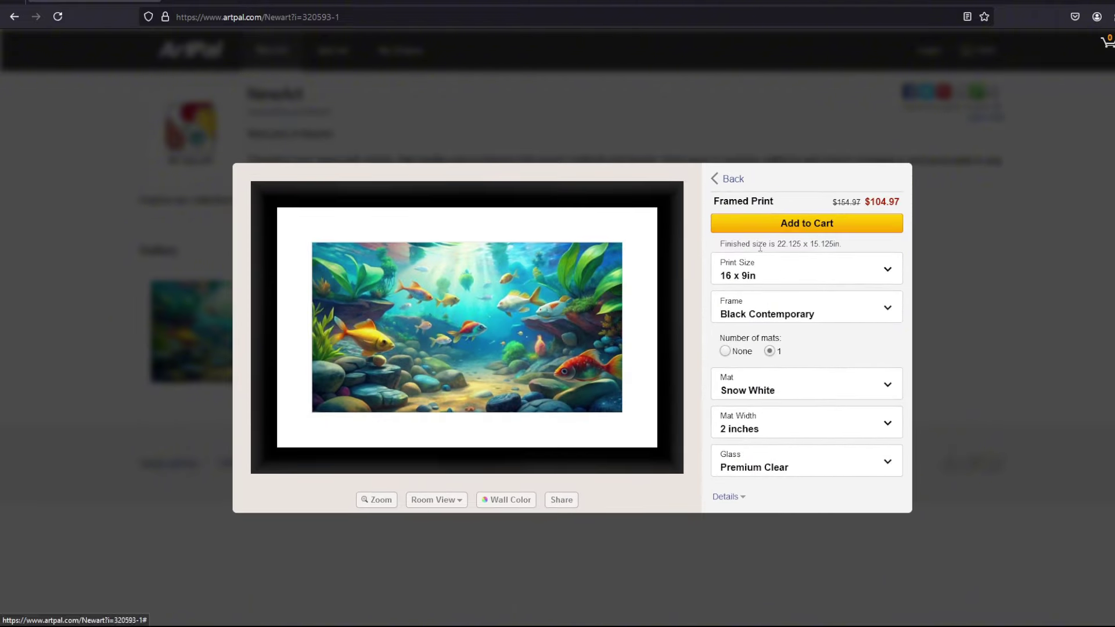
click(728, 179)
key(Escape)
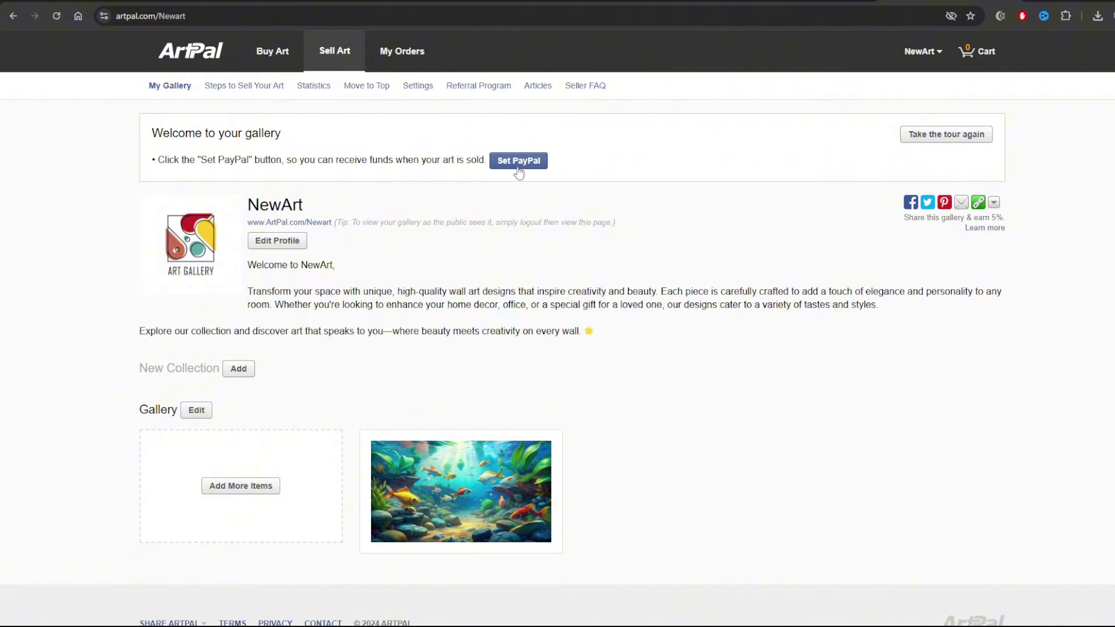
- View the PayPal email form for receiving art sale profits, and leave it for the gallery page
drag(355, 160, 468, 161)
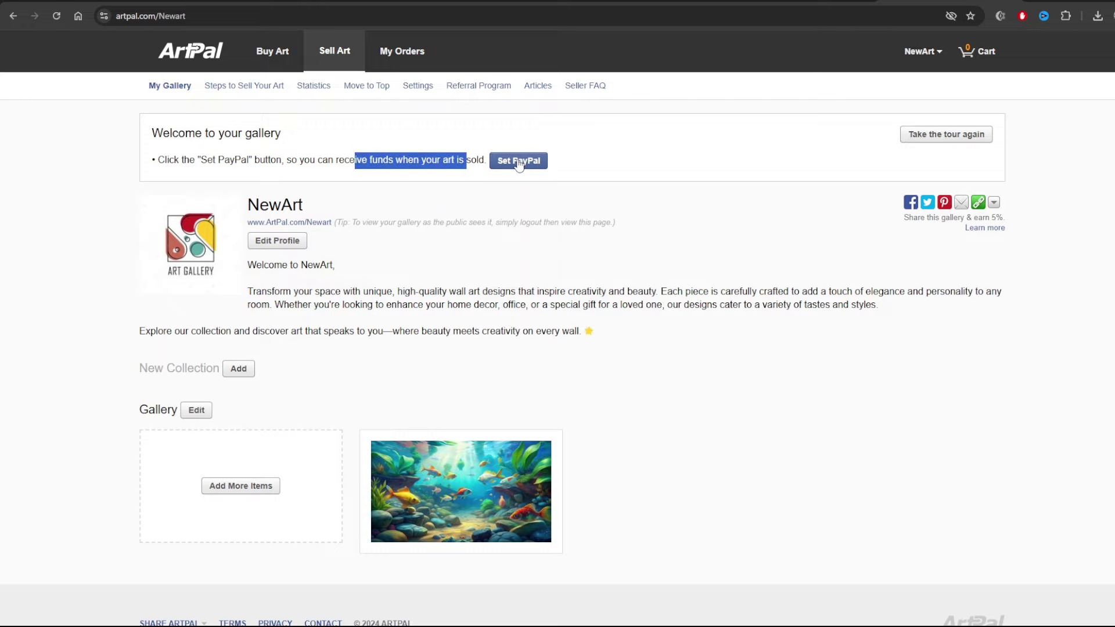
click(518, 162)
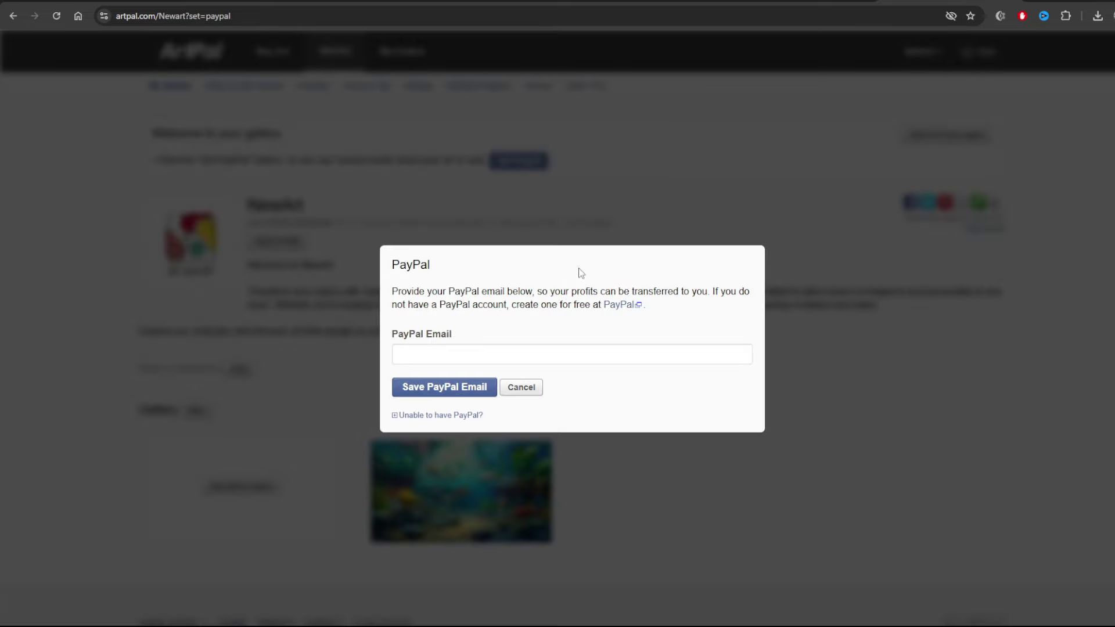
click(447, 390)
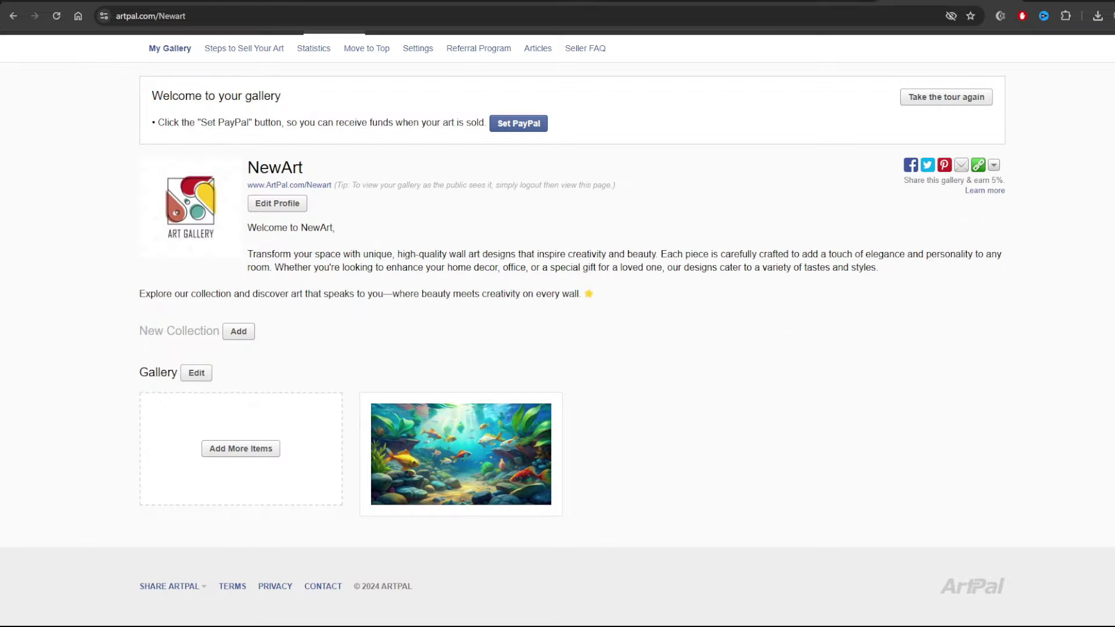
- Send ArtPal a message with the subject "Payment Method Request", explaining PayPal is not available in the country and asking for other payment methods
click(323, 588)
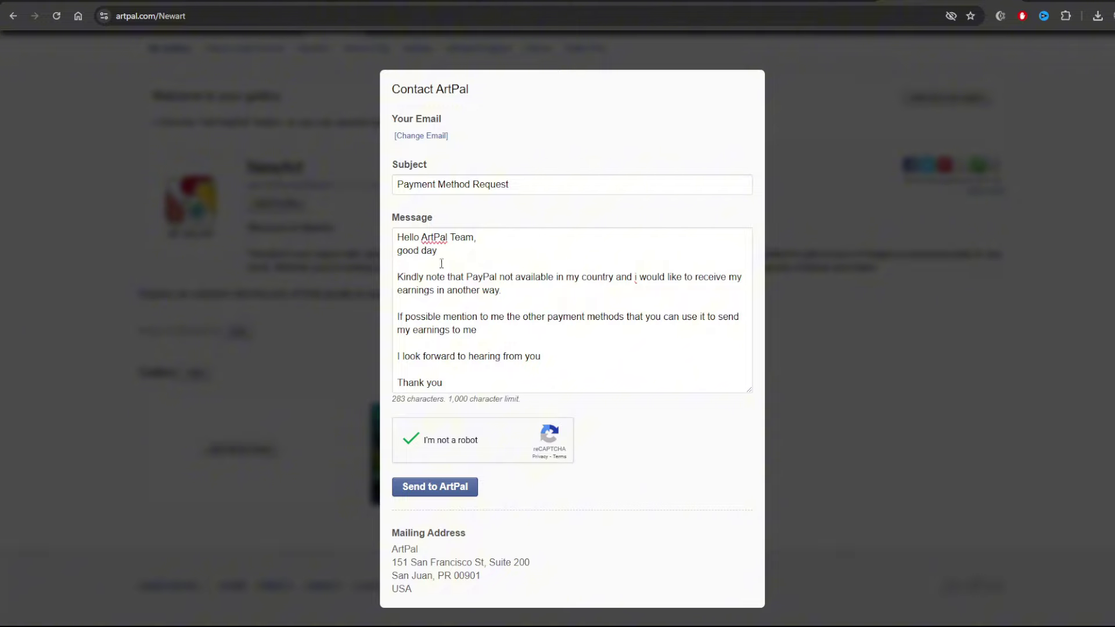
drag(477, 281, 617, 278)
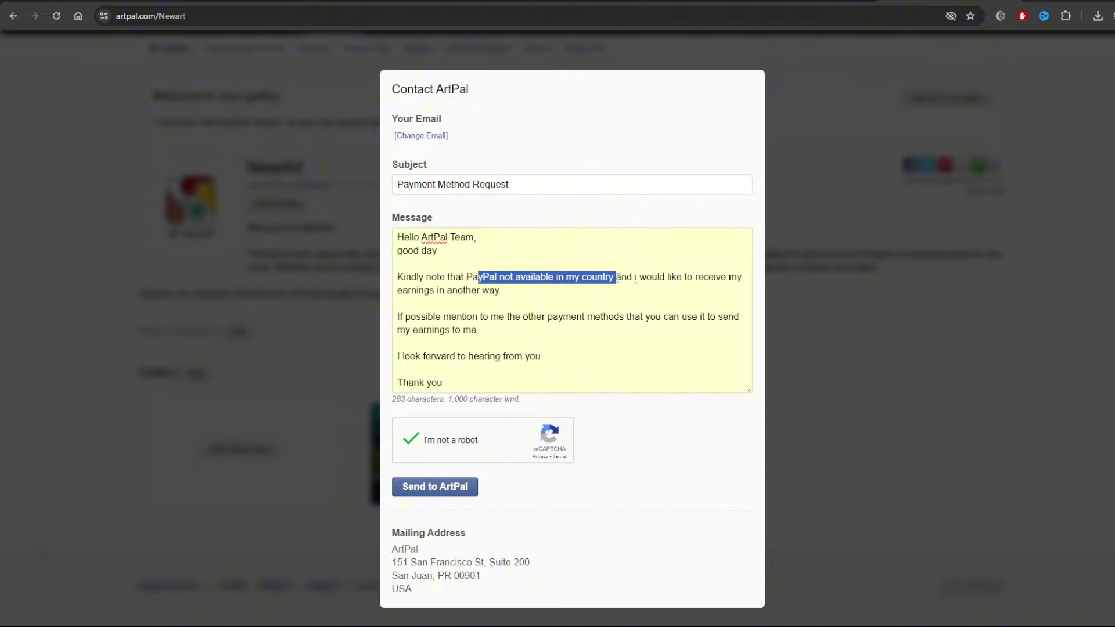
click(658, 273)
drag(436, 290, 502, 290)
click(502, 290)
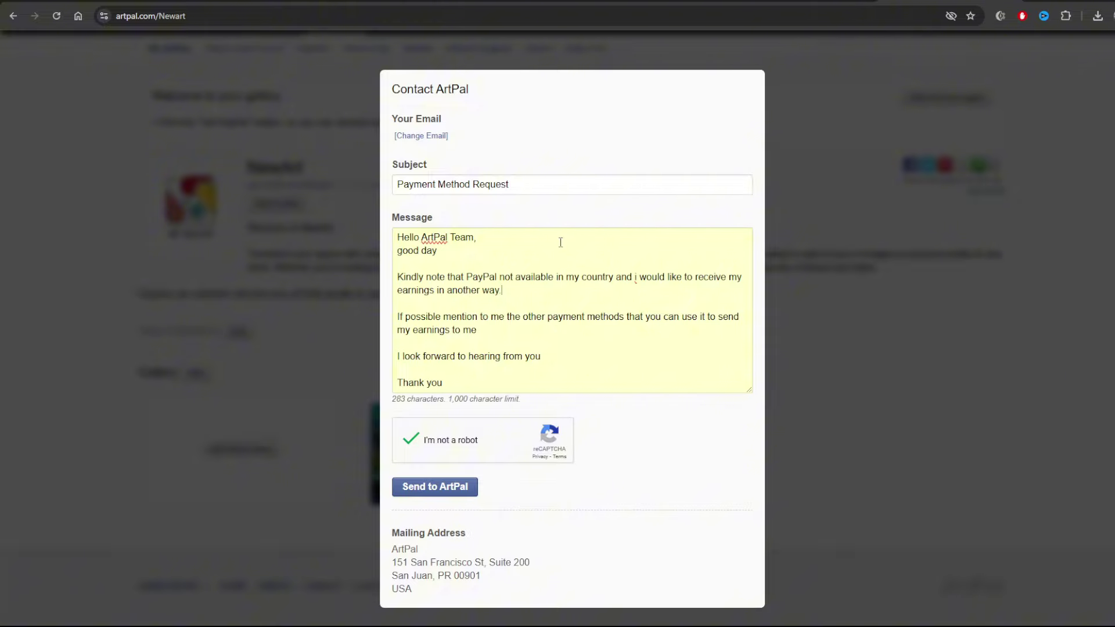
click(425, 492)
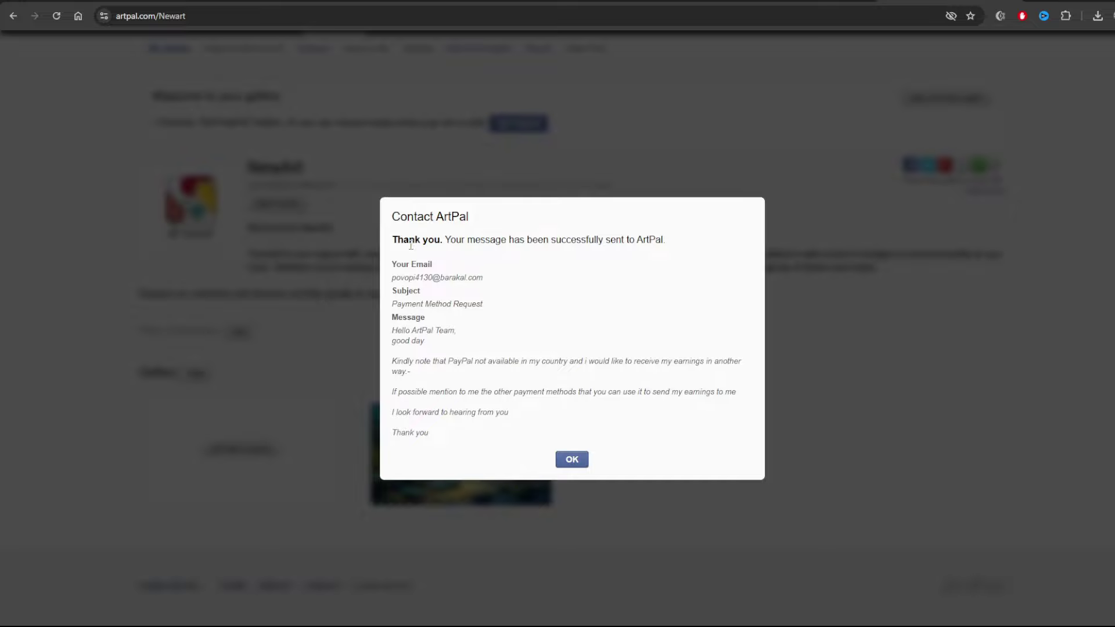
drag(446, 239, 675, 229)
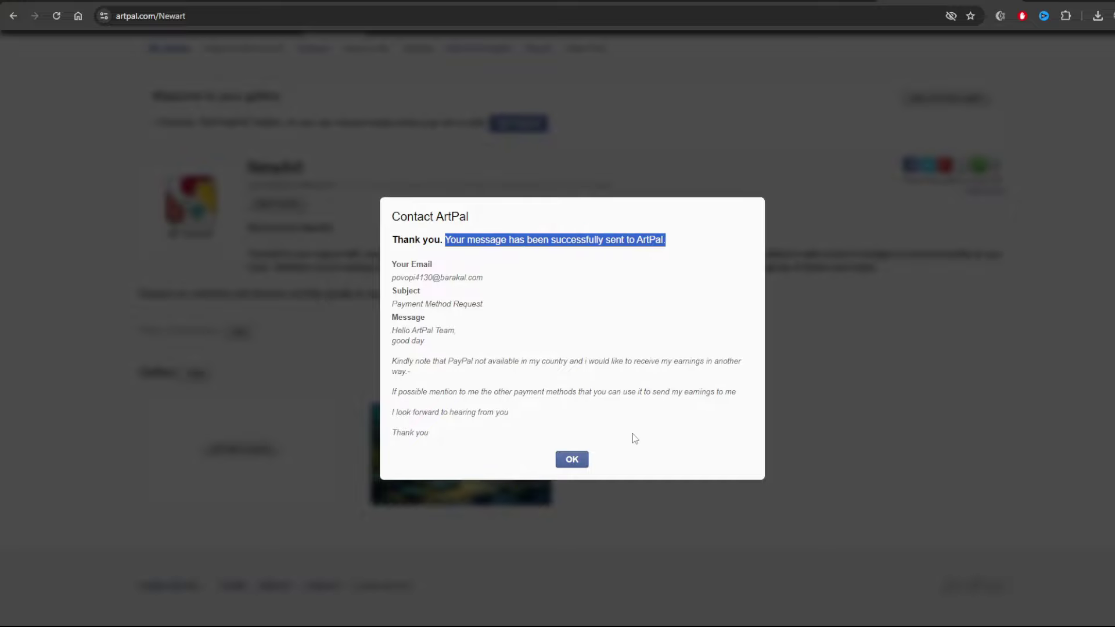
click(574, 460)
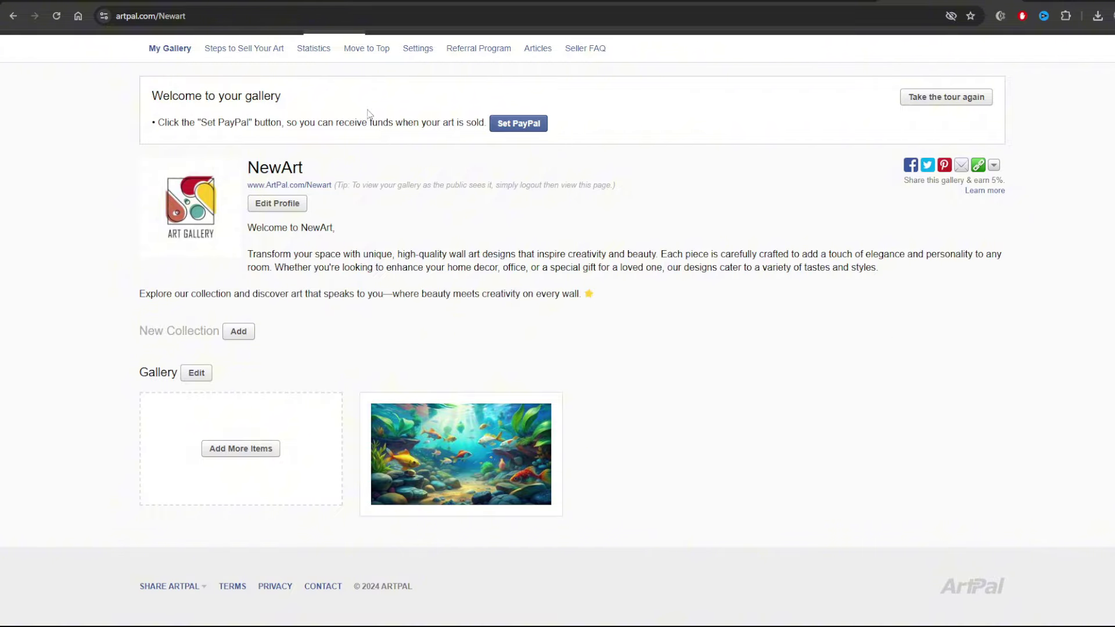
- Review the gallery's visitor statistics, including the daily people chart and the artwork's own view count
click(314, 50)
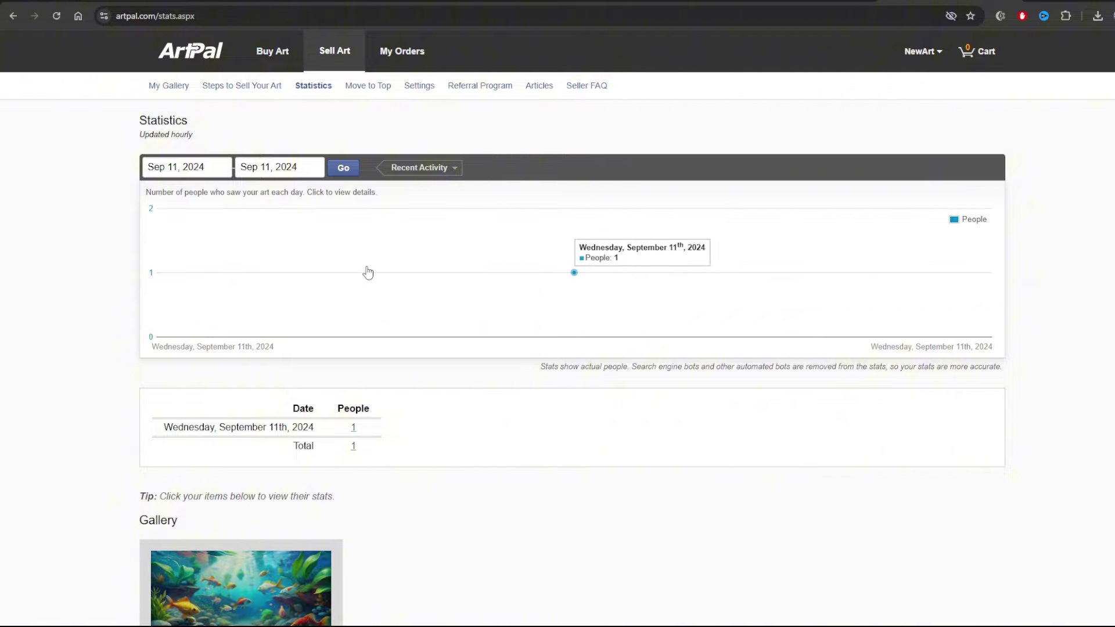
scroll(367, 272, down, 3)
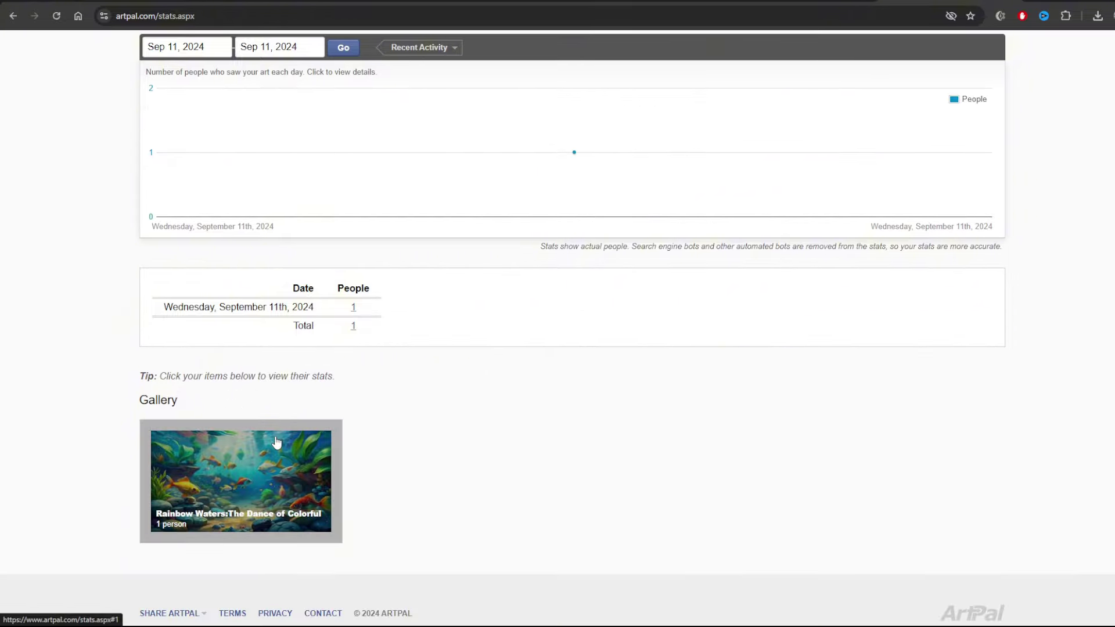
scroll(348, 421, up, 3)
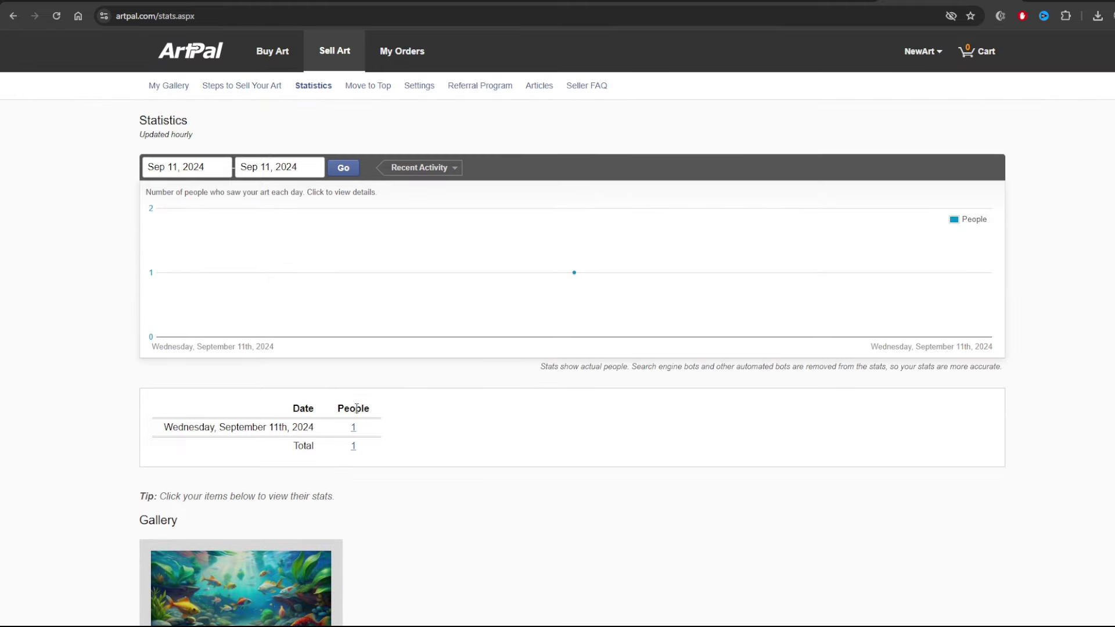
mouse_move(356, 293)
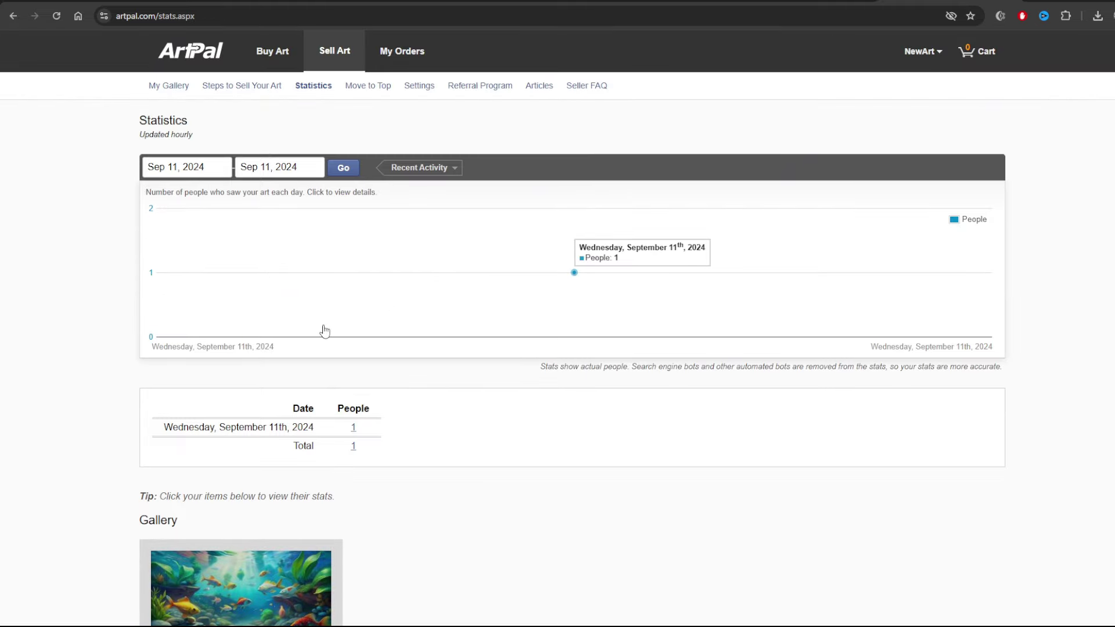
scroll(494, 450, down, 3)
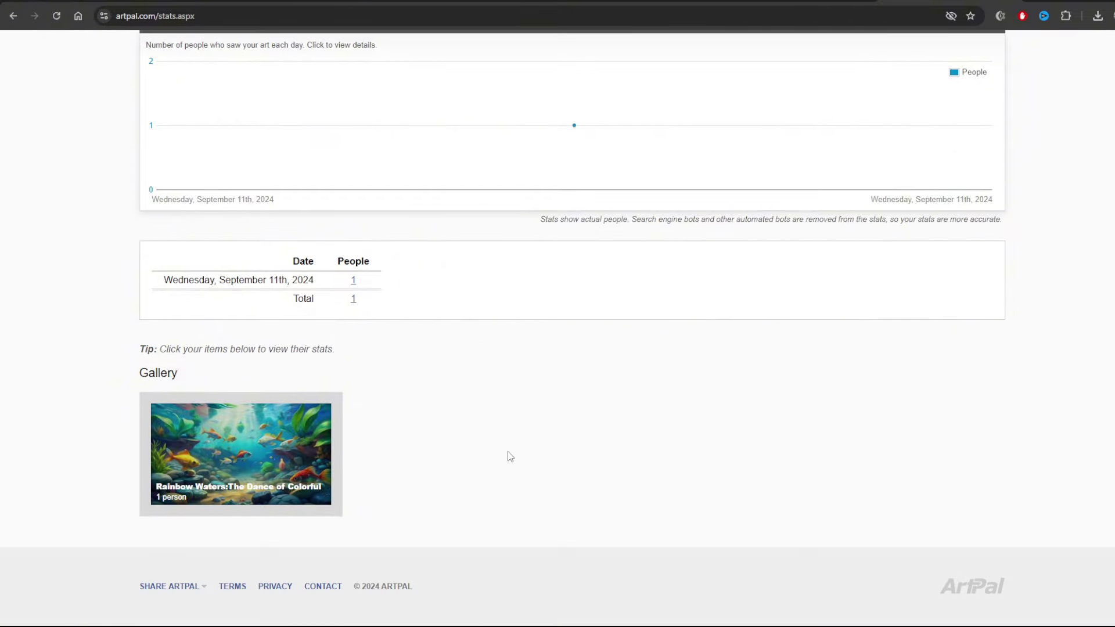
scroll(509, 457, up, 3)
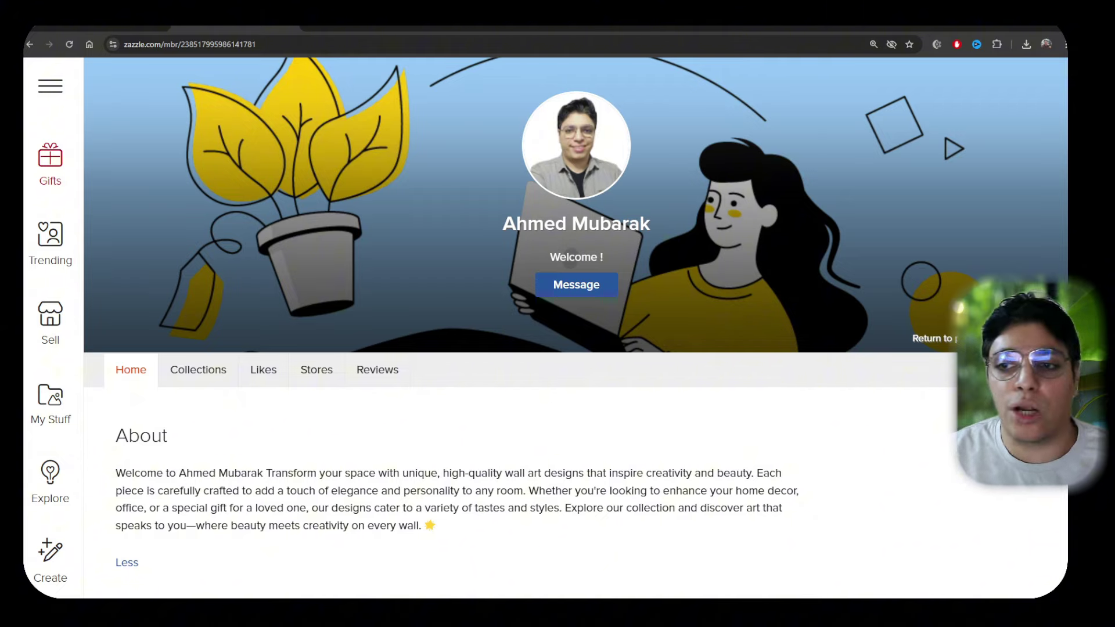
- Switch to Zazzle and search its products and designs for "wall"
scroll(575, 290, up, 2)
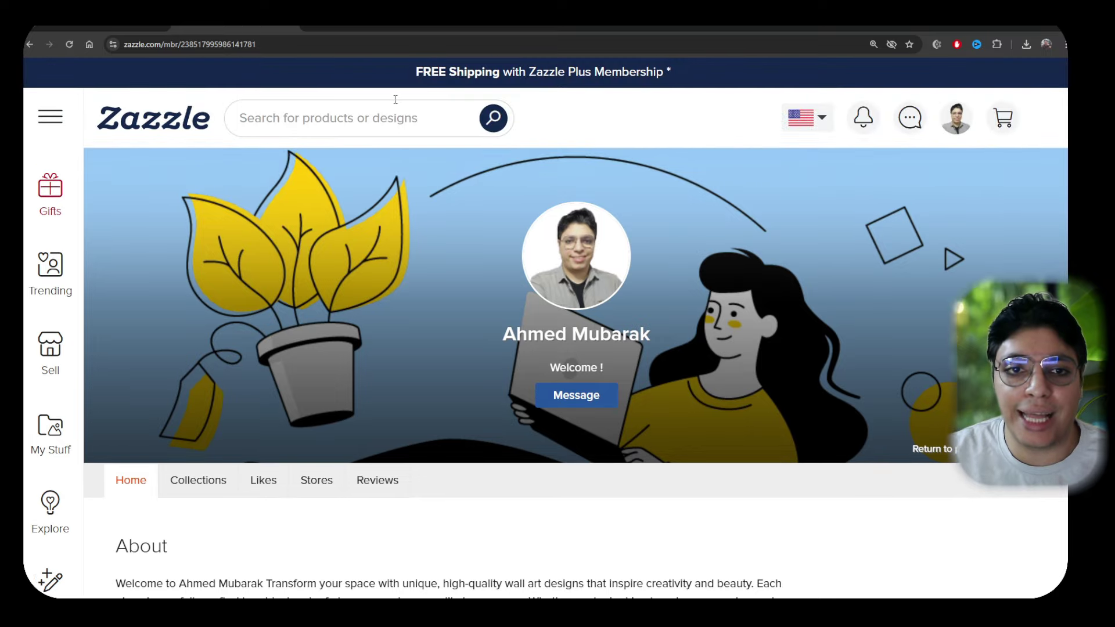
click(335, 122)
text(wall)
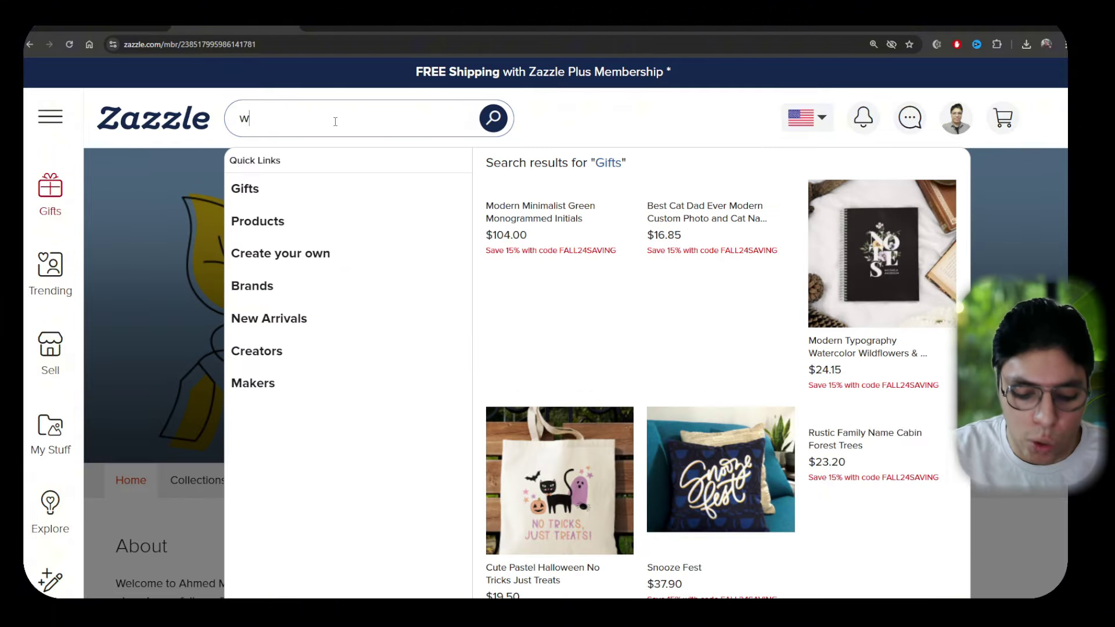
click(496, 119)
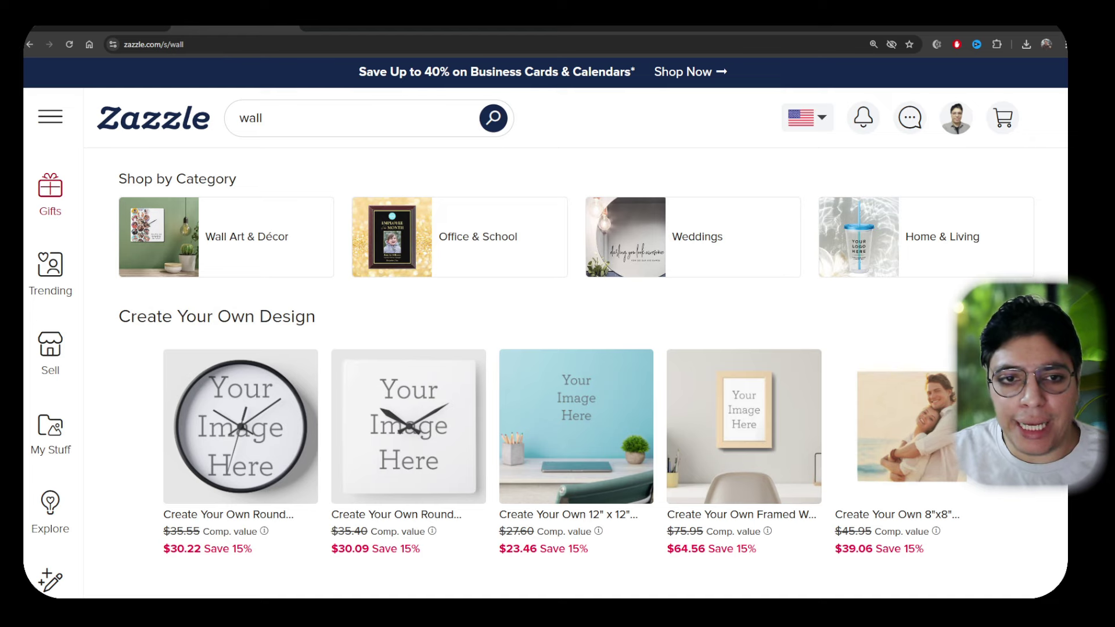
- Narrow the "wall" search to the Wall Art & Décor category and its Posters & Prints subcategory
click(299, 244)
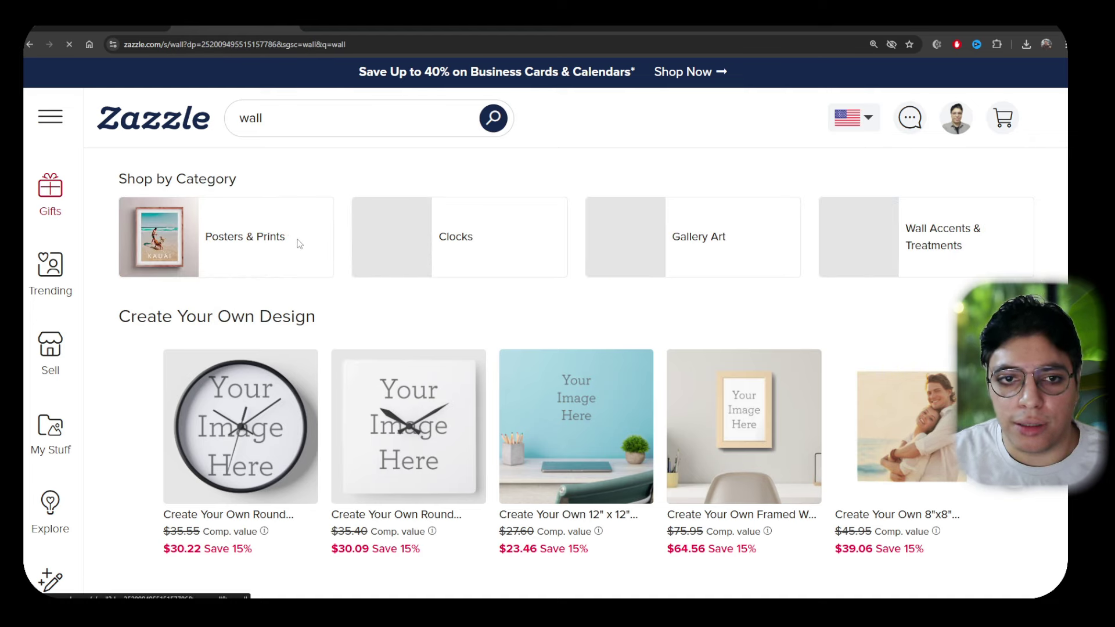
scroll(620, 298, down, 3)
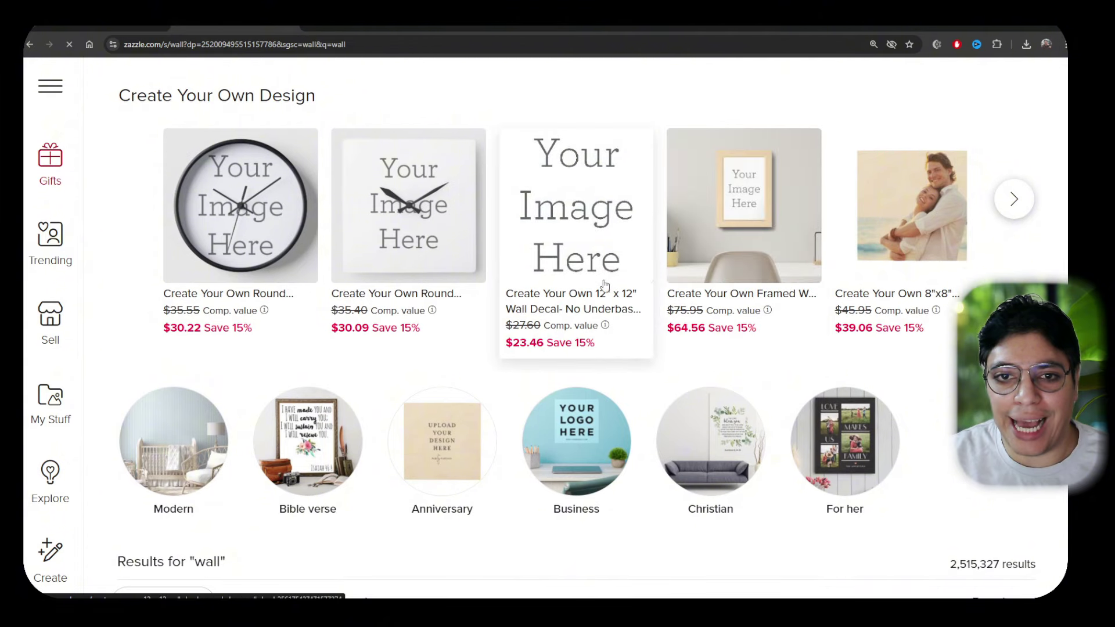
scroll(244, 262, up, 3)
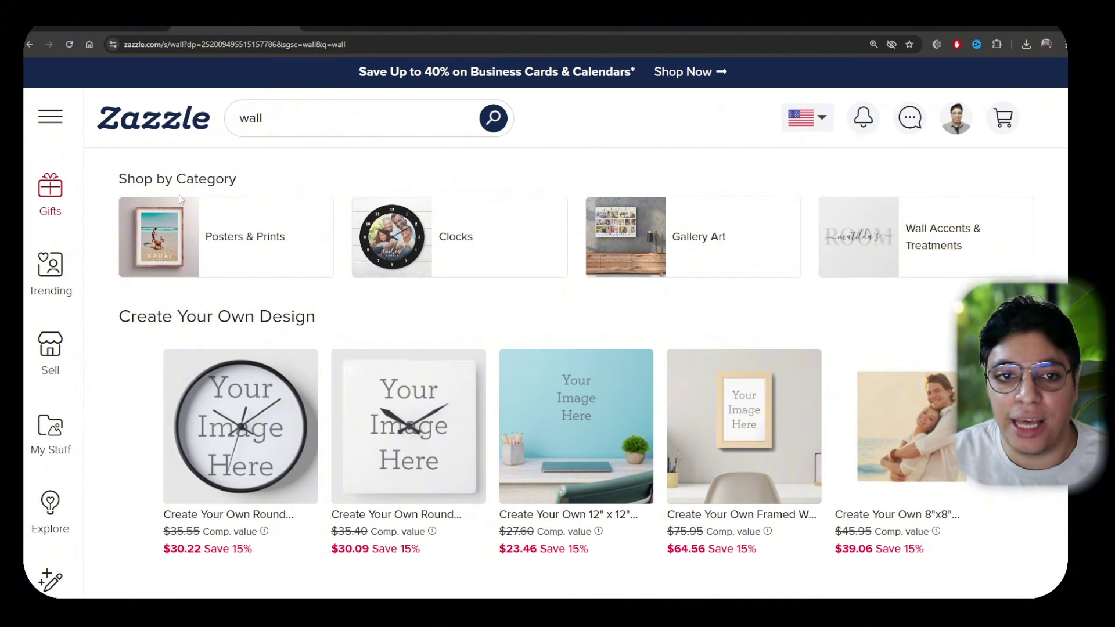
click(229, 256)
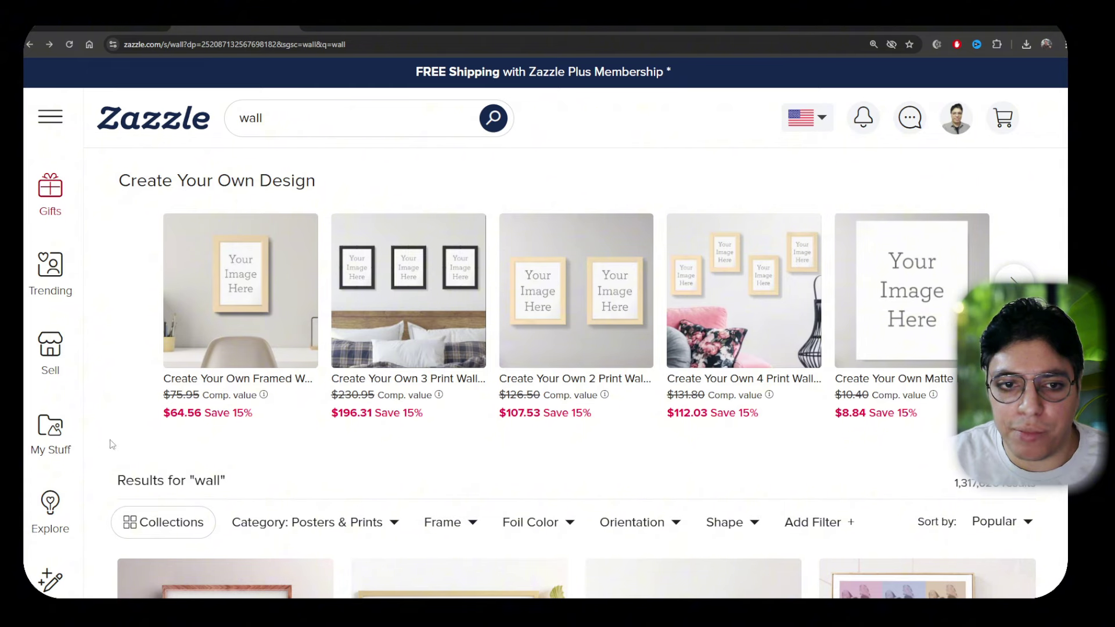
- Open the create-your-own framed wall art print and start customizing its design
click(246, 322)
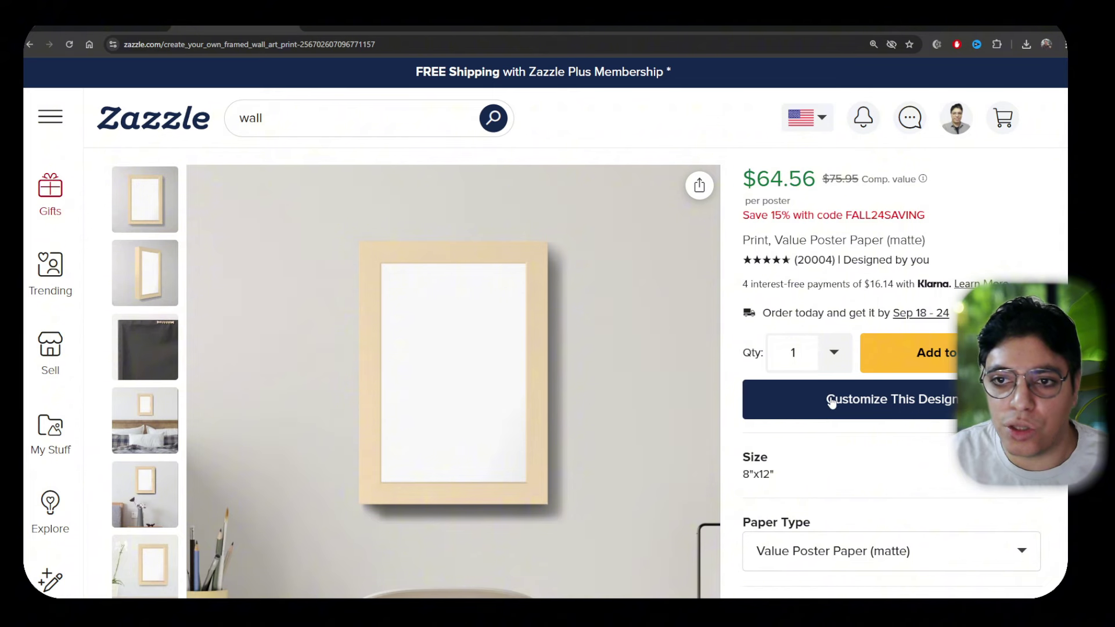
click(832, 402)
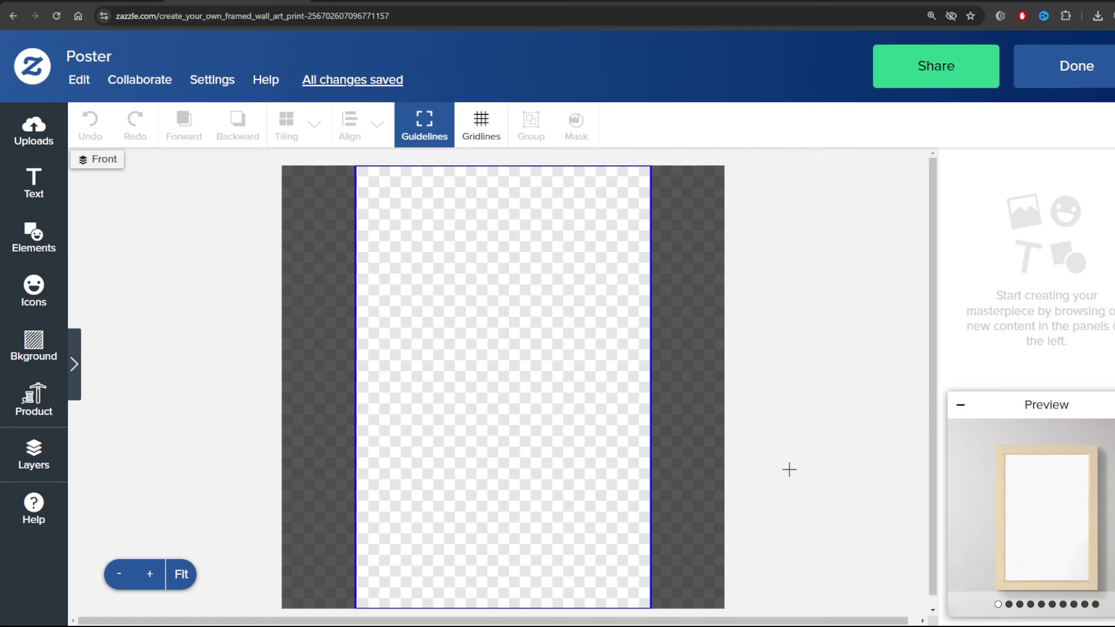
mouse_move(1009, 465)
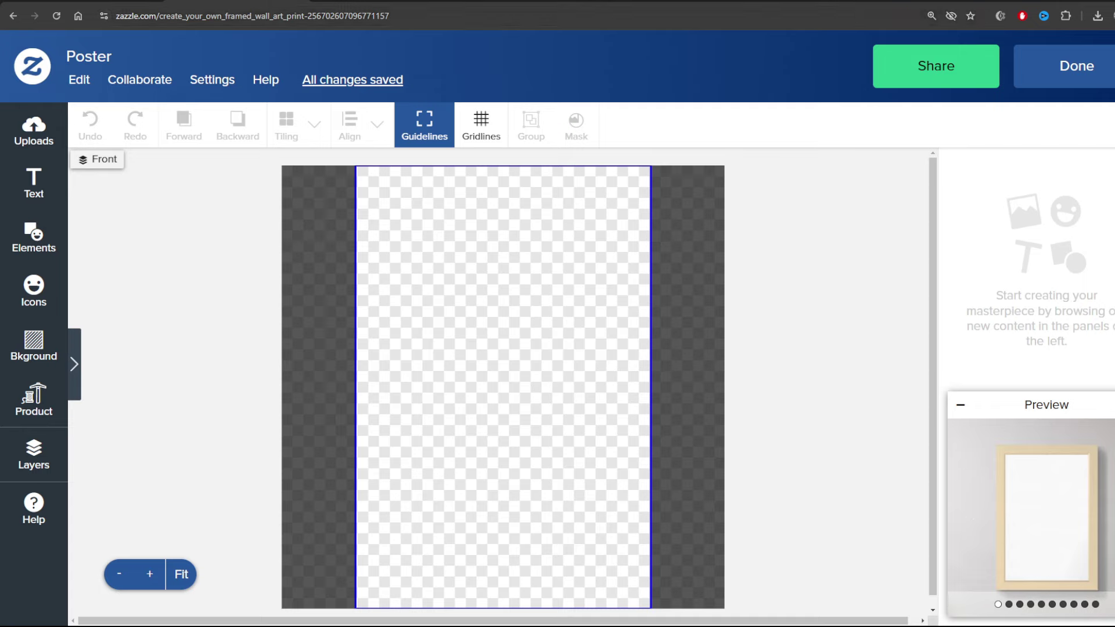
- Switch to Recraft, set the Chinese landscape image's aspect ratio to 3:4, and regenerate it
click(482, 3)
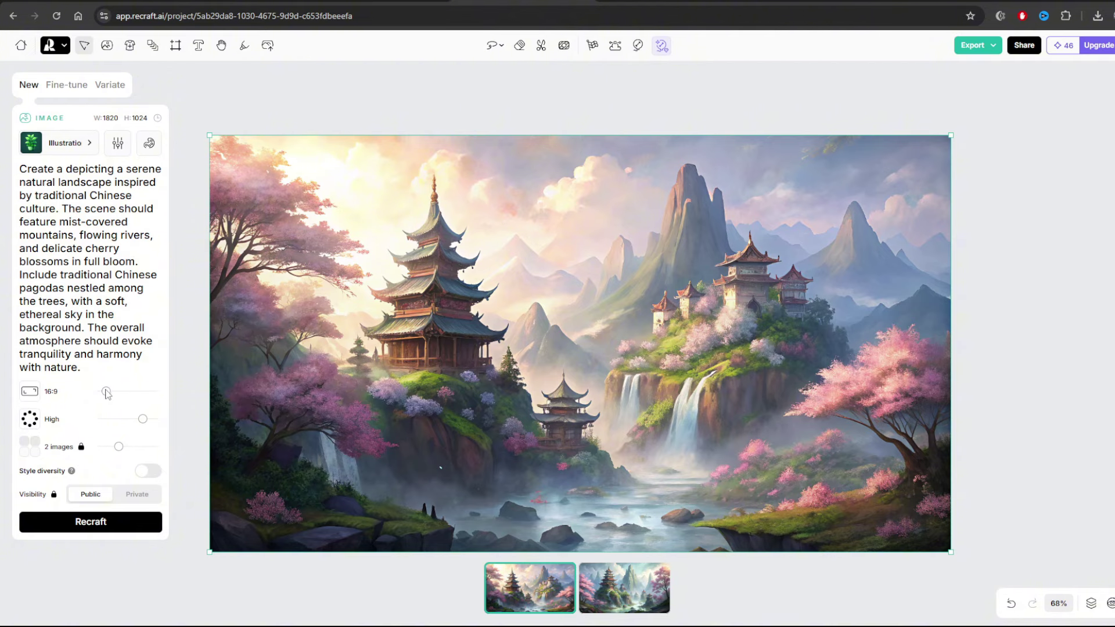
drag(106, 392, 133, 390)
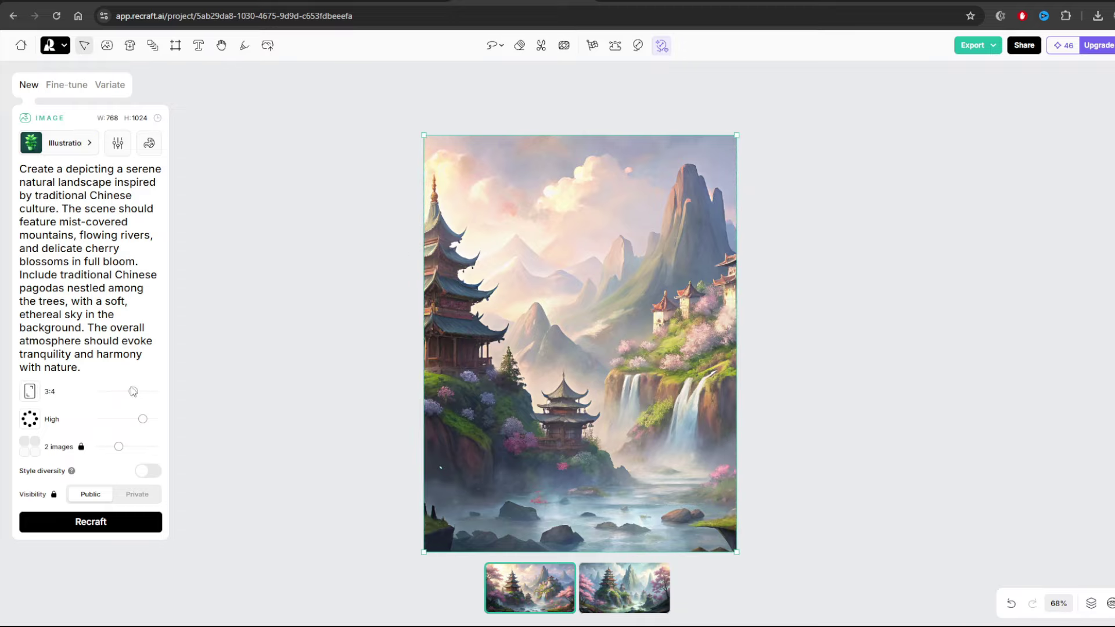
click(91, 516)
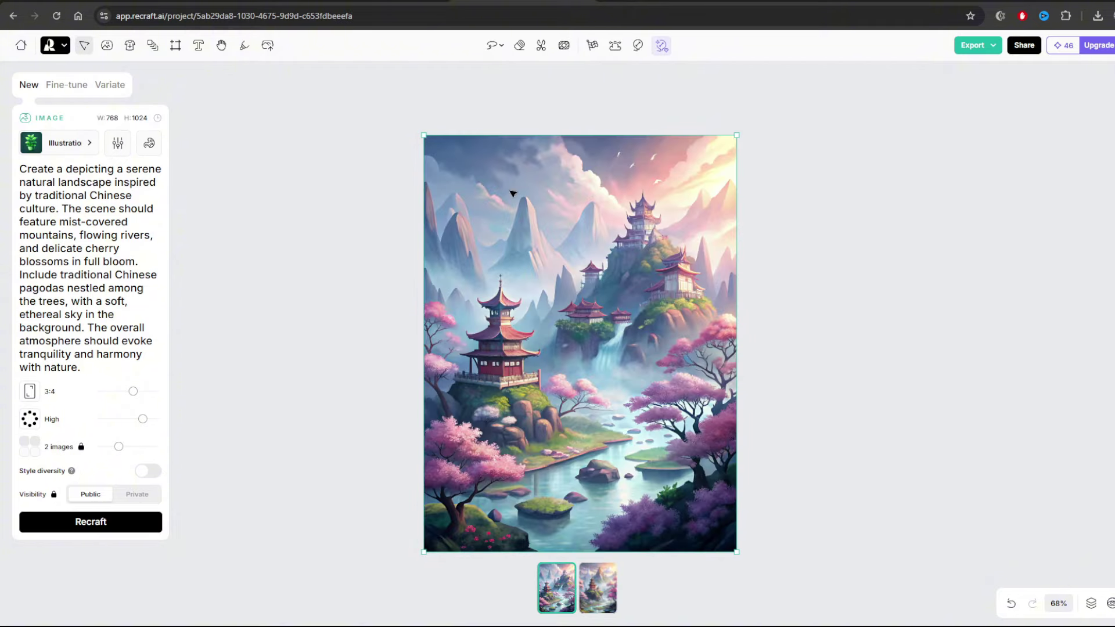
- Export the new portrait pagoda landscape as a JPEG image and save it to the Desktop
right_click(544, 311)
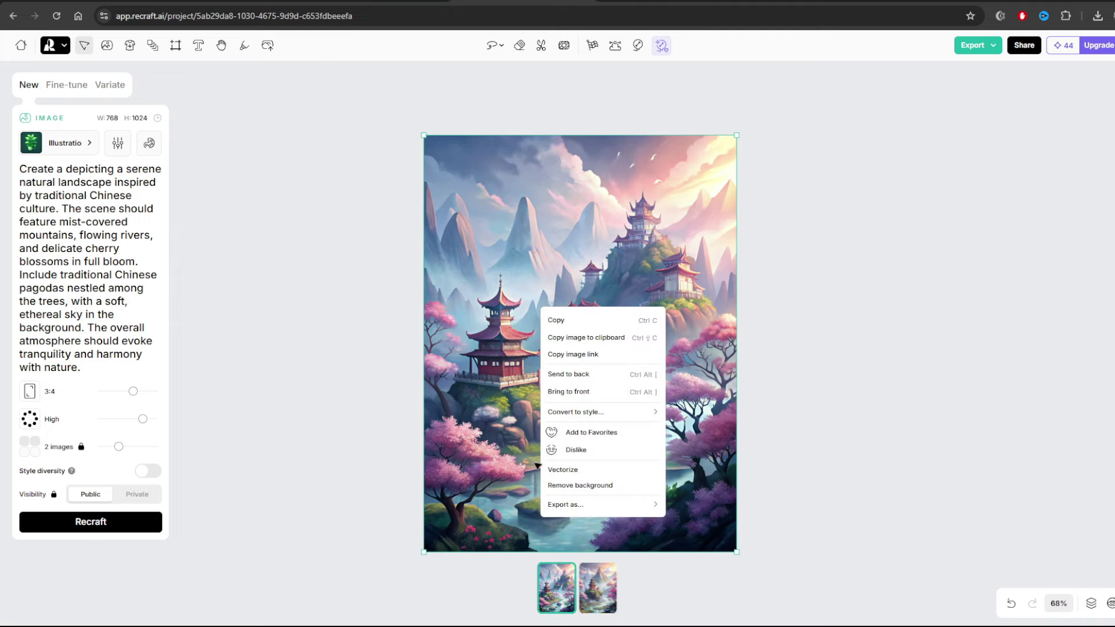
mouse_move(590, 505)
click(681, 519)
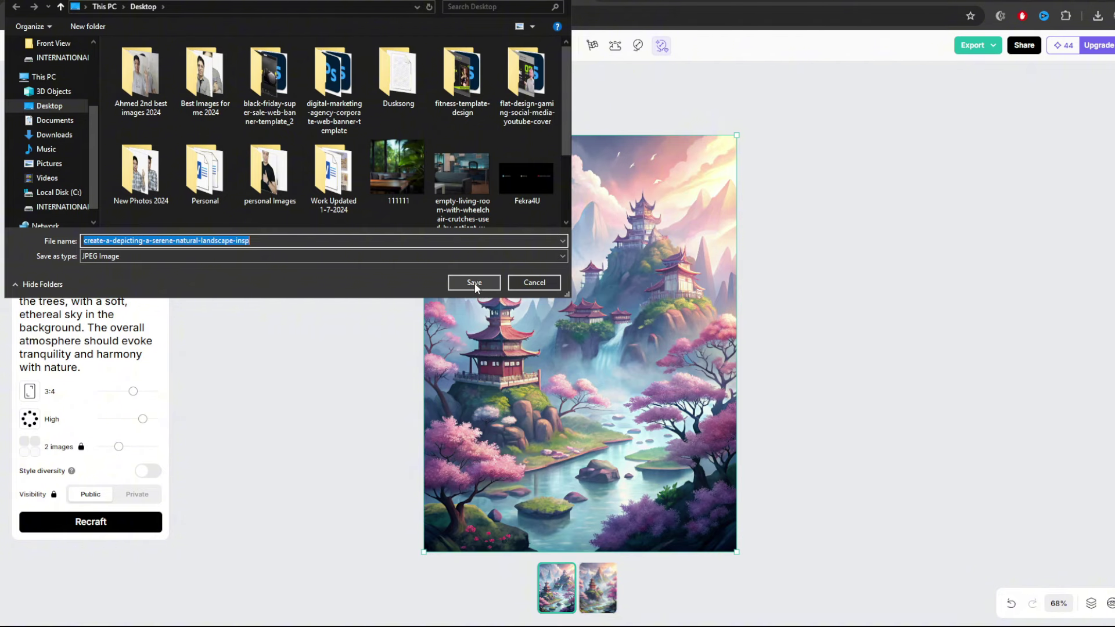
click(475, 283)
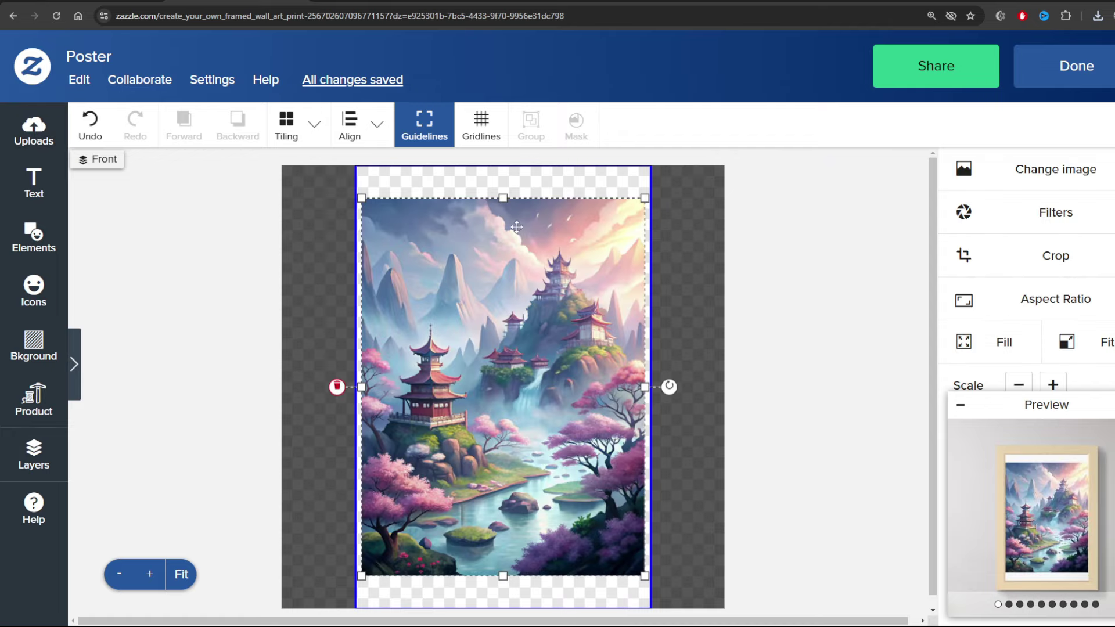
- Move the landscape image up on the Zazzle poster and stretch its sides and lower edge to cover the whole print area
drag(516, 226, 518, 169)
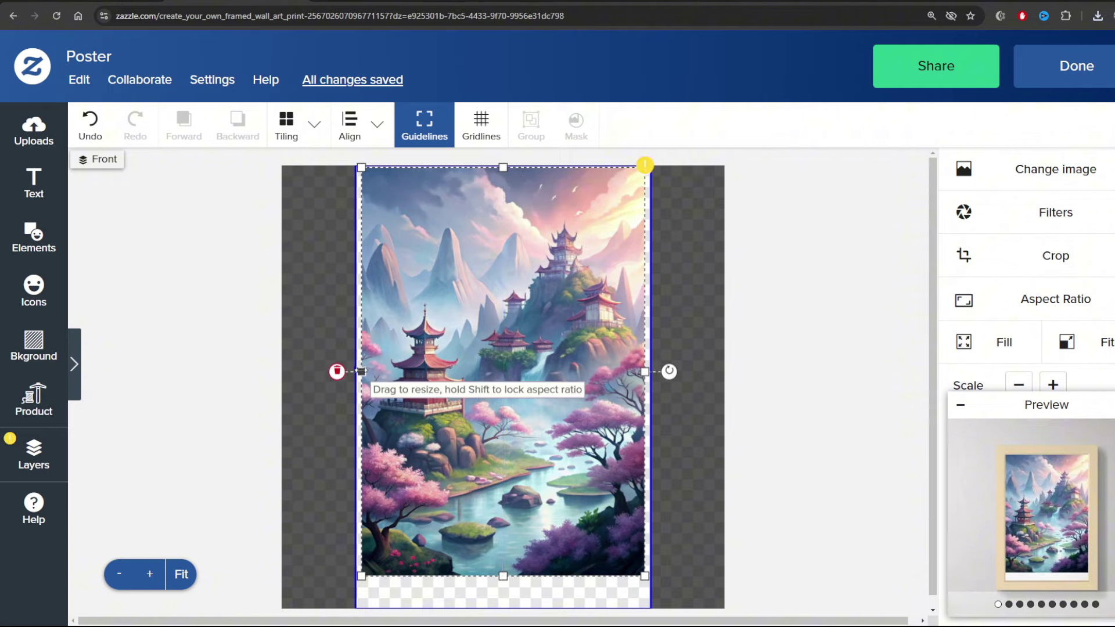
drag(361, 371, 356, 371)
drag(645, 371, 650, 371)
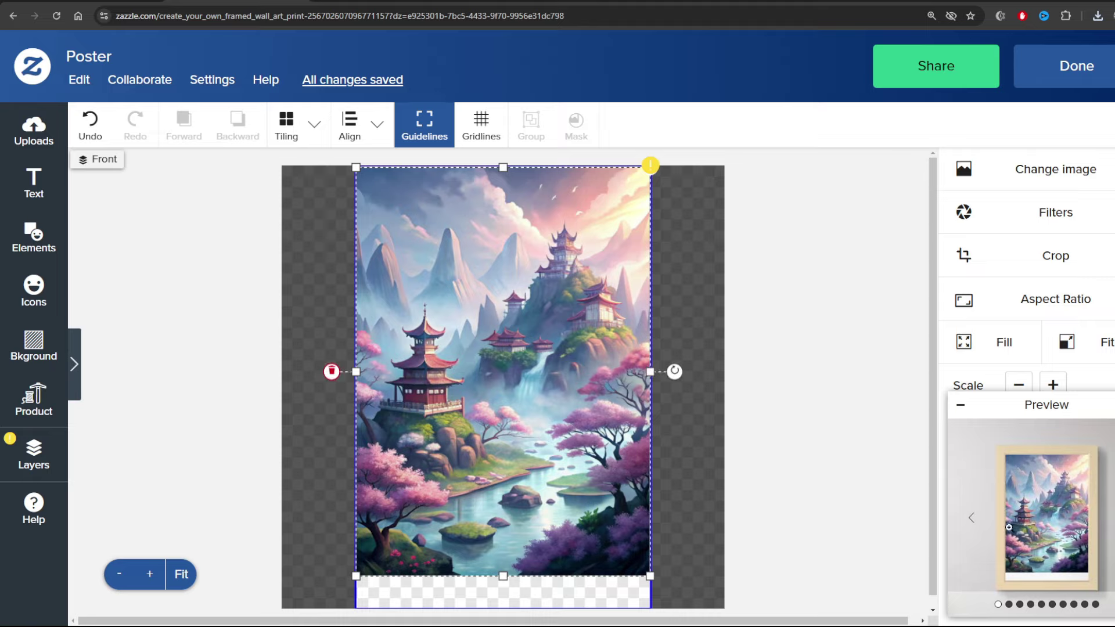
scroll(792, 491, down, 1)
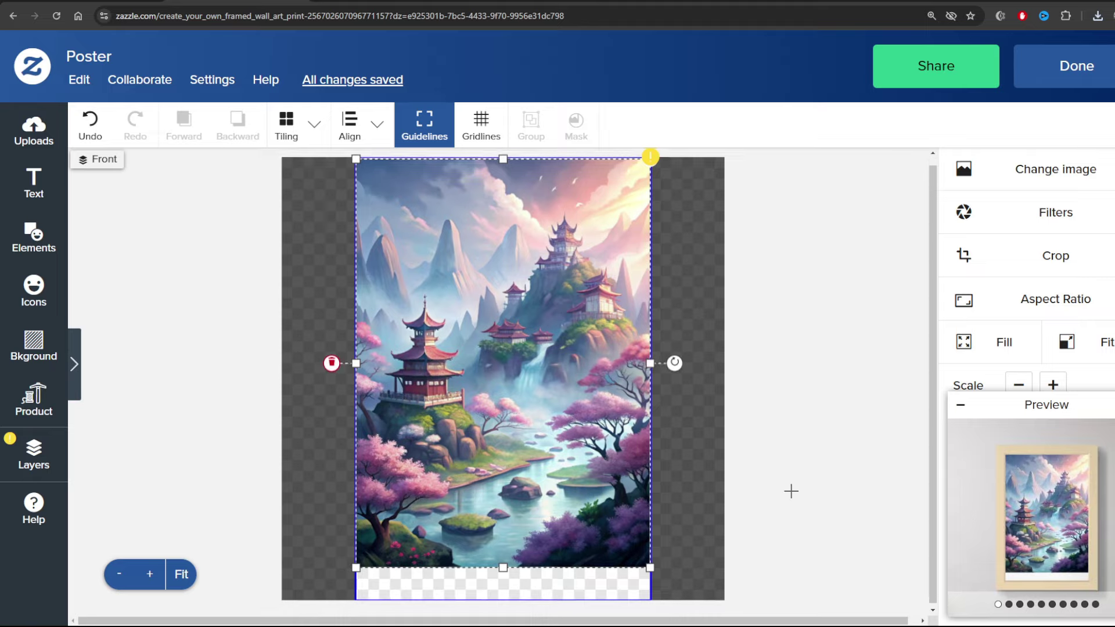
drag(504, 566, 515, 601)
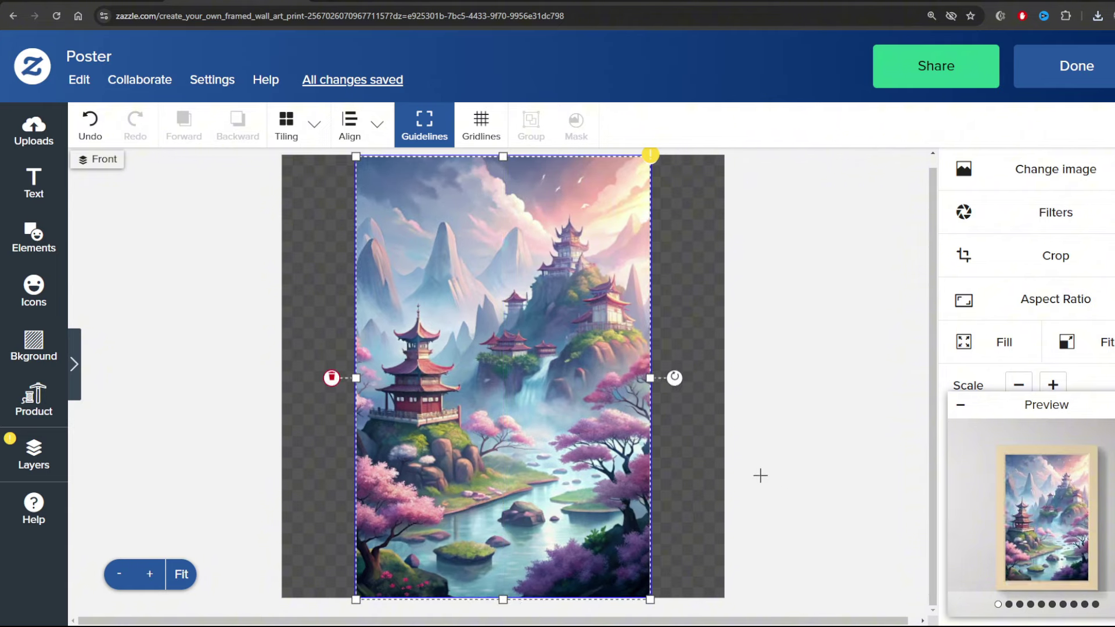
- Look through the framed poster's preview mockups, from the angled view to the different room scenes
click(1011, 605)
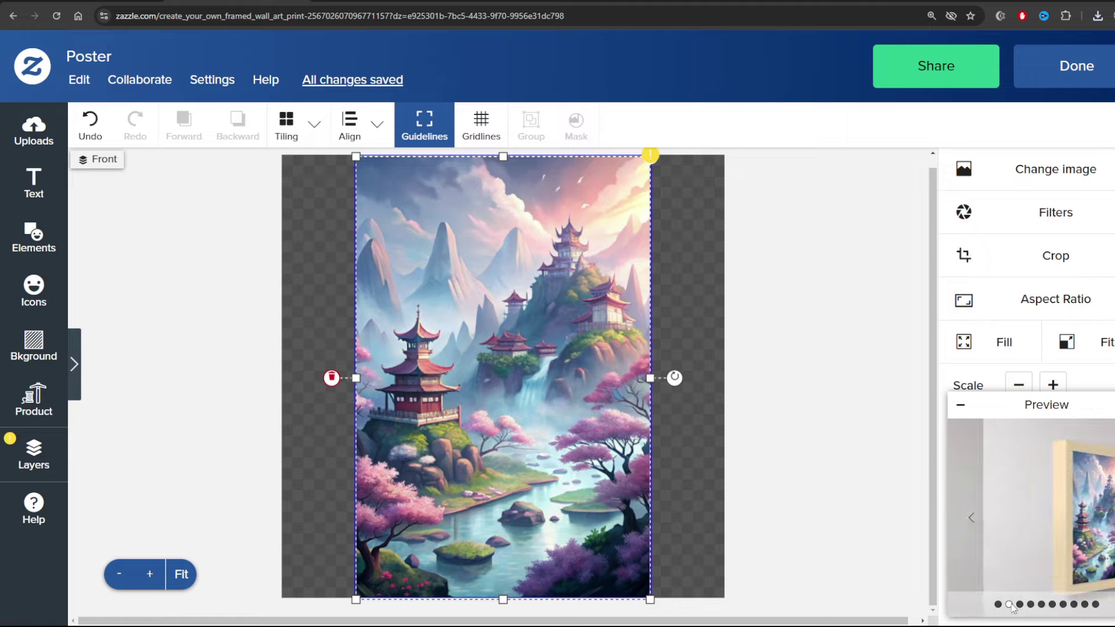
click(1042, 605)
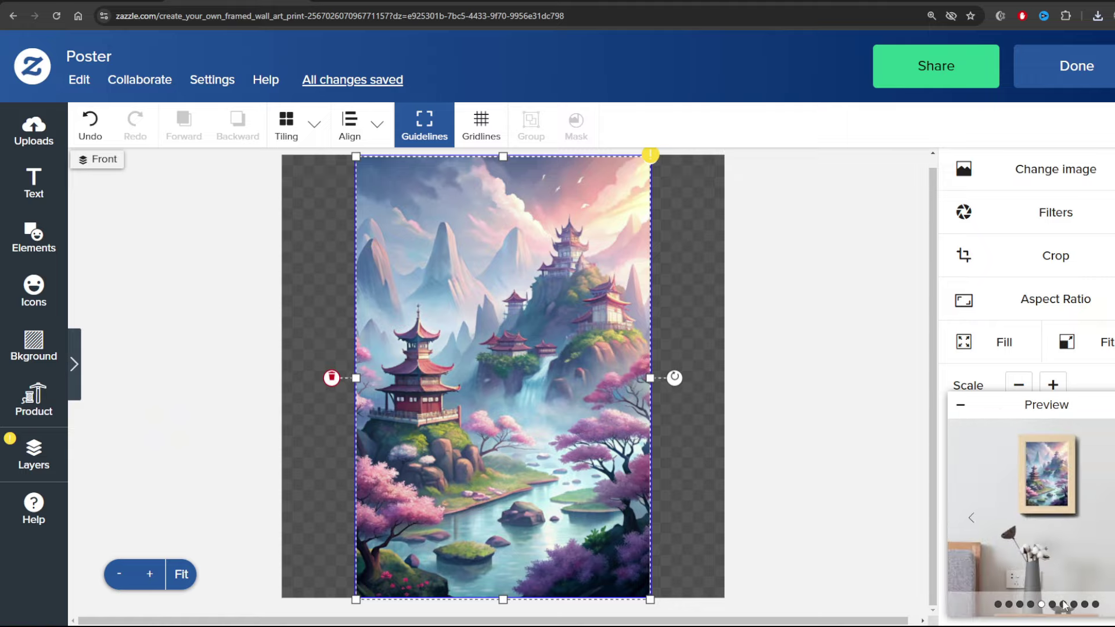
click(1064, 605)
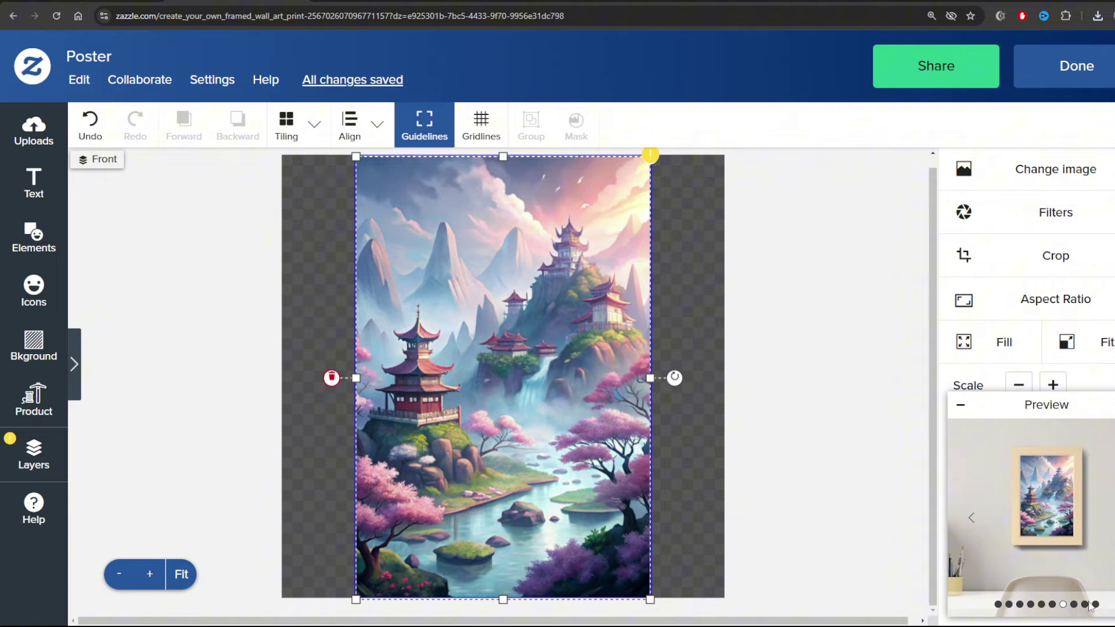
click(1085, 604)
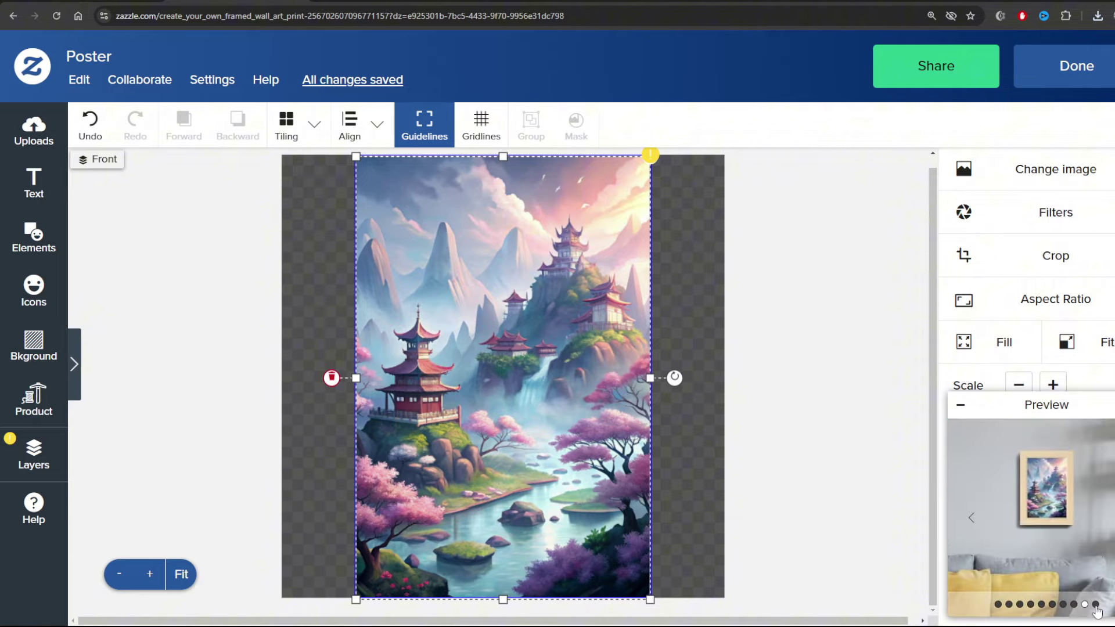
click(1095, 604)
scroll(688, 466, up, 1)
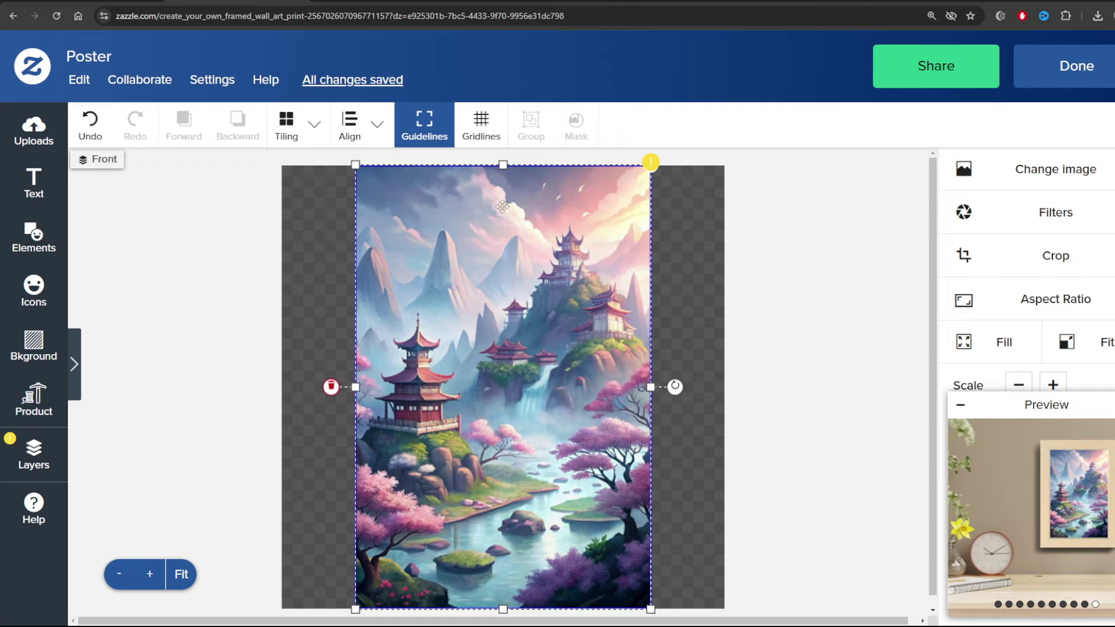
- Shrink and recentre the landscape image on the poster, and apply Fill to make it cover the print area
drag(356, 165, 410, 265)
drag(550, 277, 522, 227)
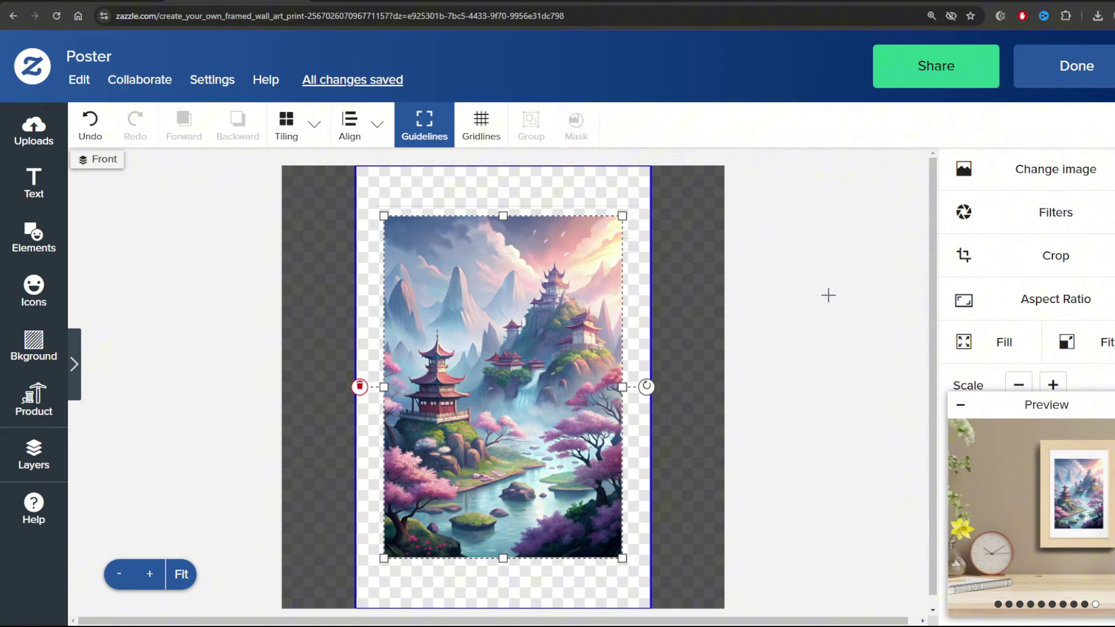
click(1022, 300)
click(1048, 301)
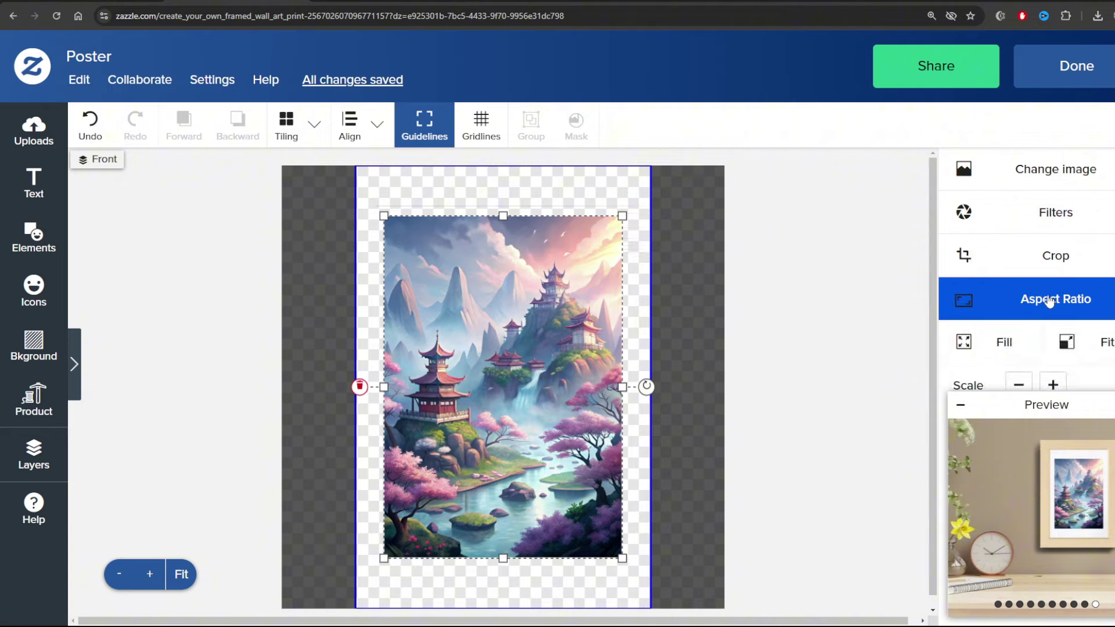
click(1006, 338)
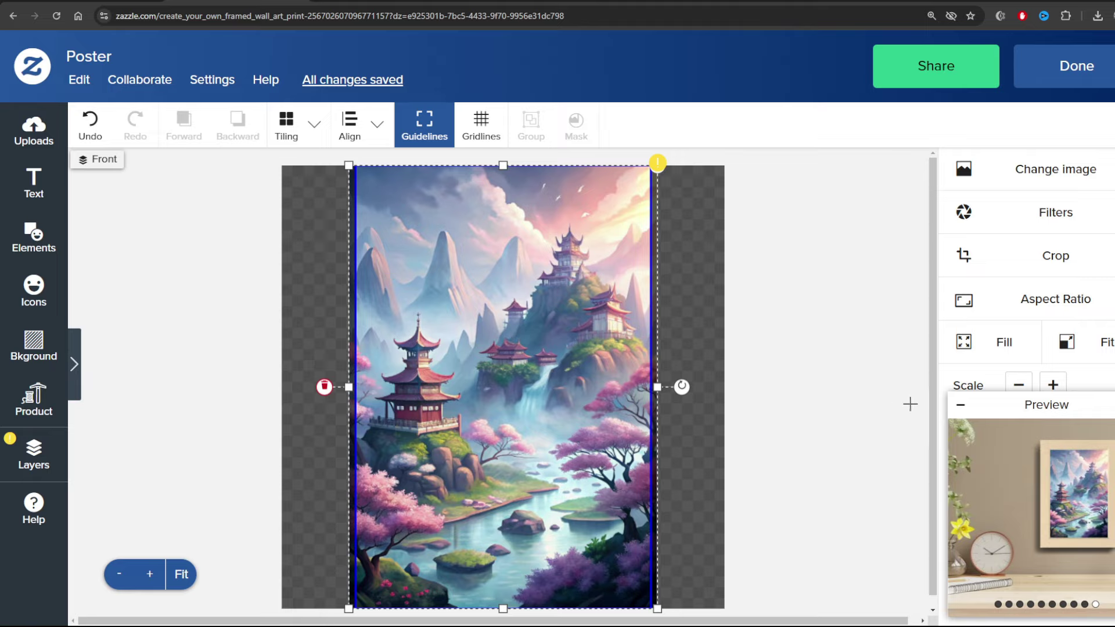
- Collapse the preview and look through the image's editing options, including scale, rotate, flip and white removal
click(961, 404)
scroll(1055, 429, down, 3)
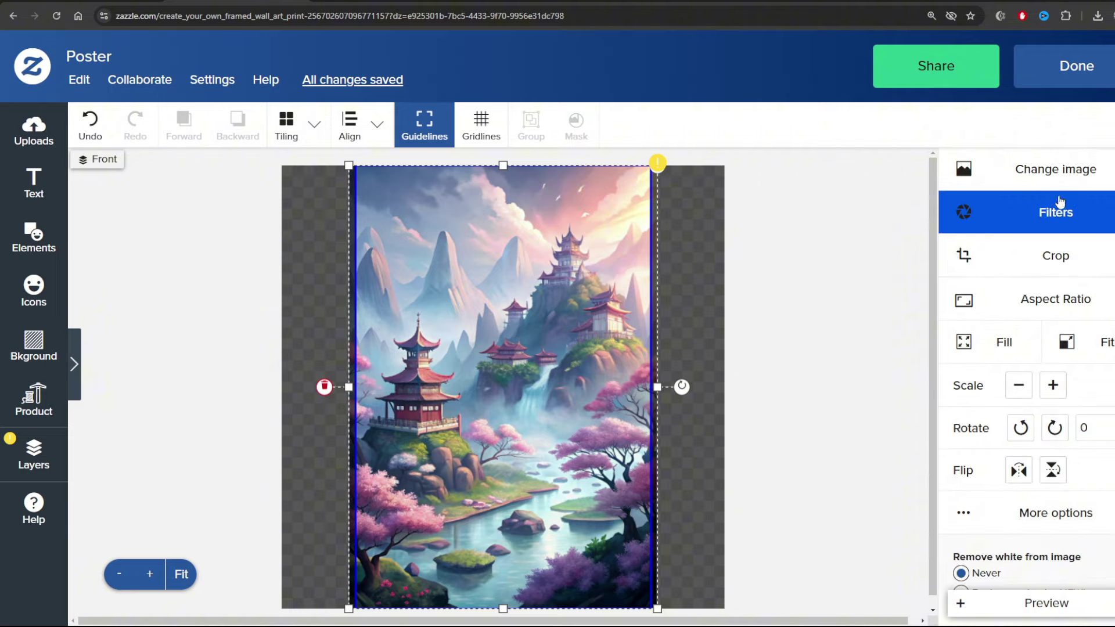
scroll(1023, 341, down, 2)
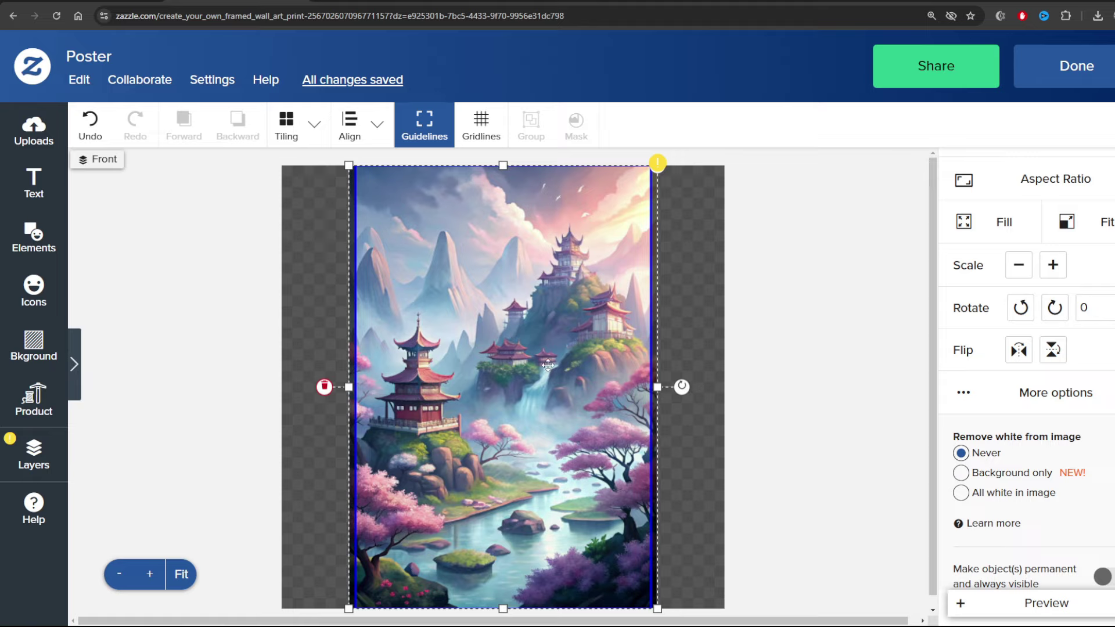
scroll(1037, 385, up, 2)
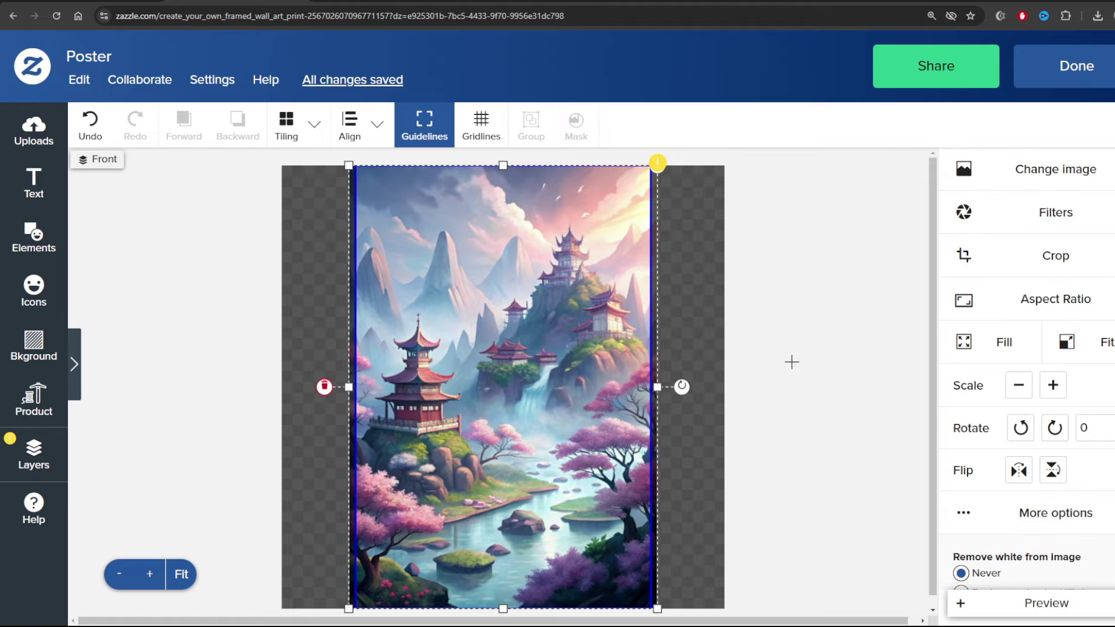
scroll(607, 379, down, 1)
scroll(711, 401, up, 1)
- Finish the poster design, and start posting it for sale at the custom 7.68" x 10.23" size with no frame
click(1054, 78)
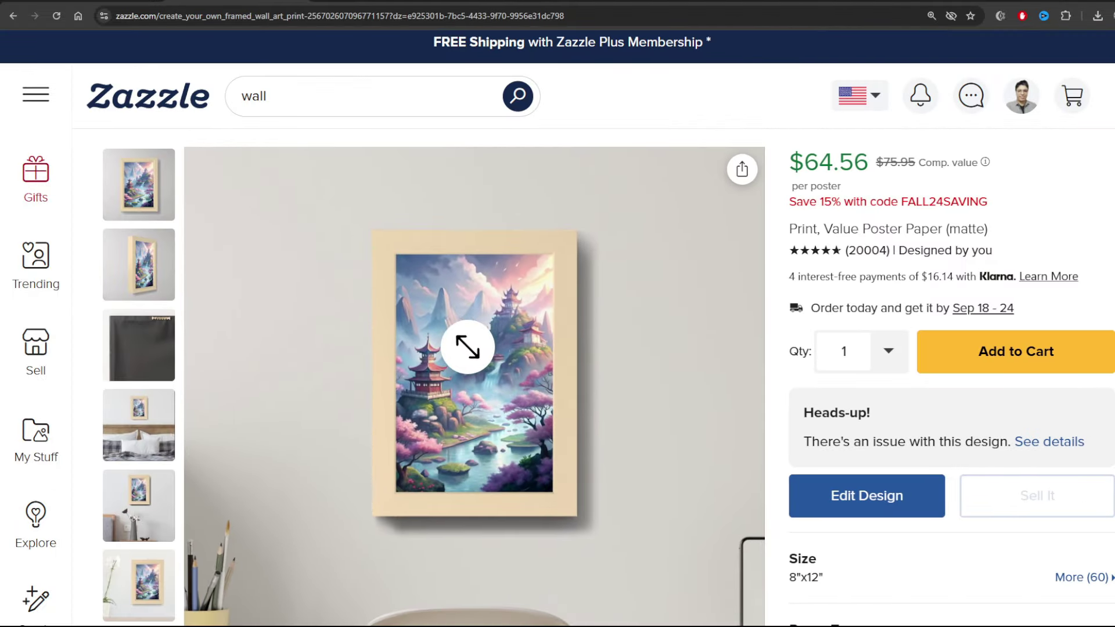
scroll(467, 346, down, 5)
scroll(480, 319, up, 3)
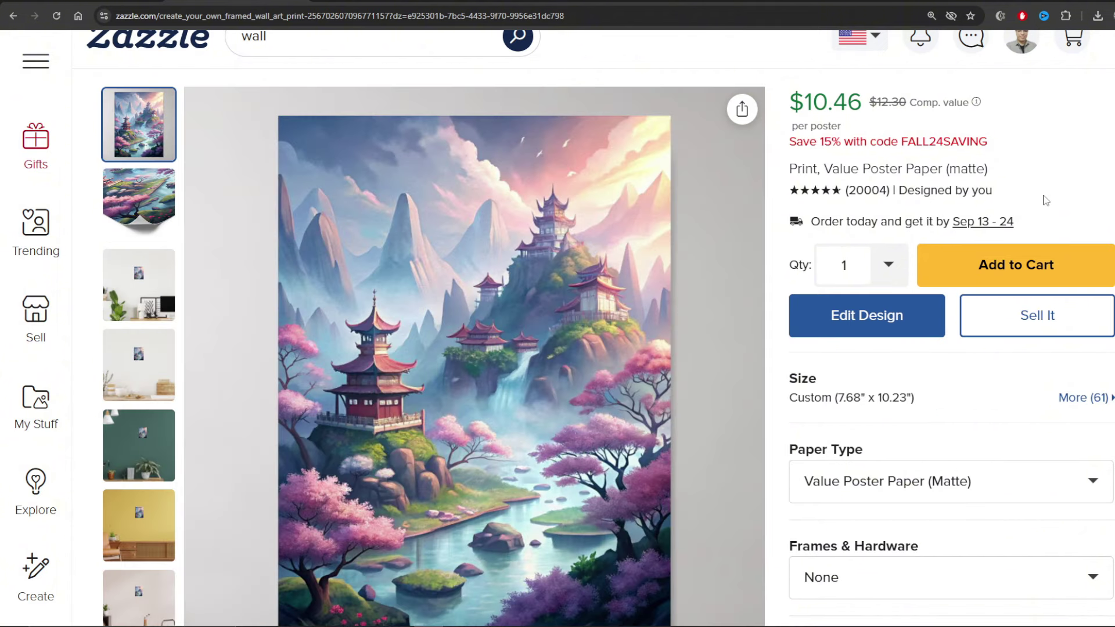
click(1021, 334)
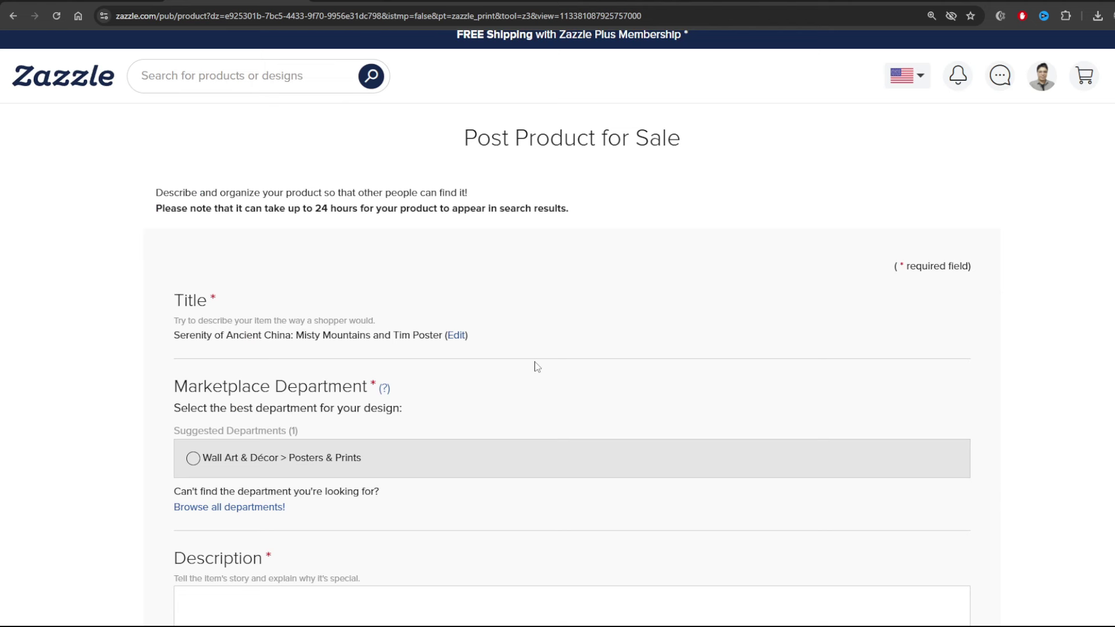
- Check the product title in its edit field and choose Wall Art & Décor > Posters & Prints as the marketplace department
click(456, 335)
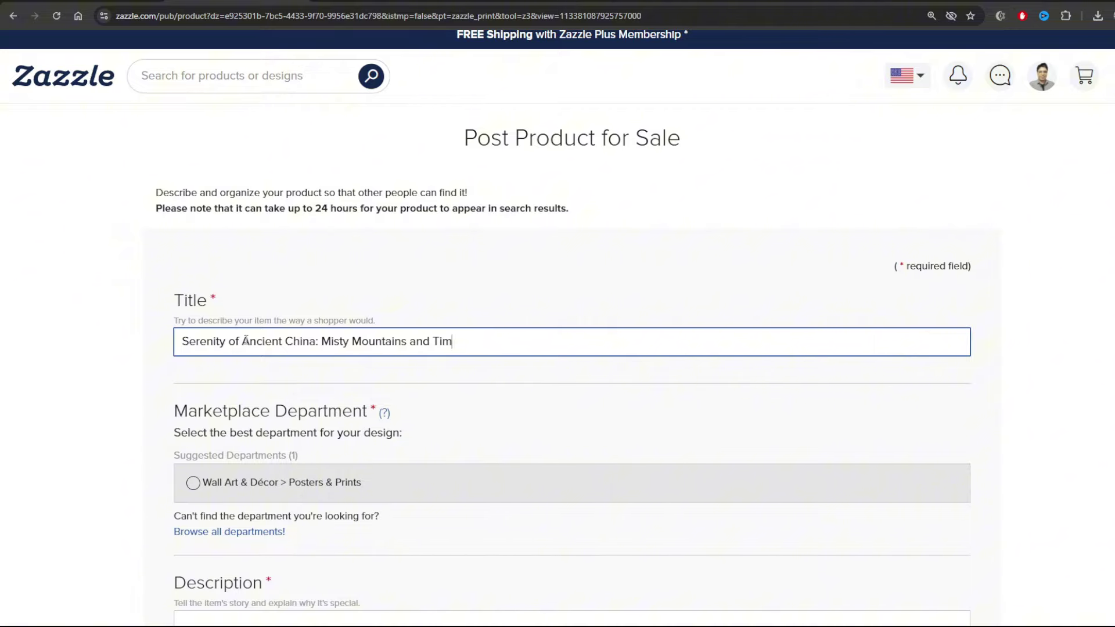
scroll(249, 366, down, 3)
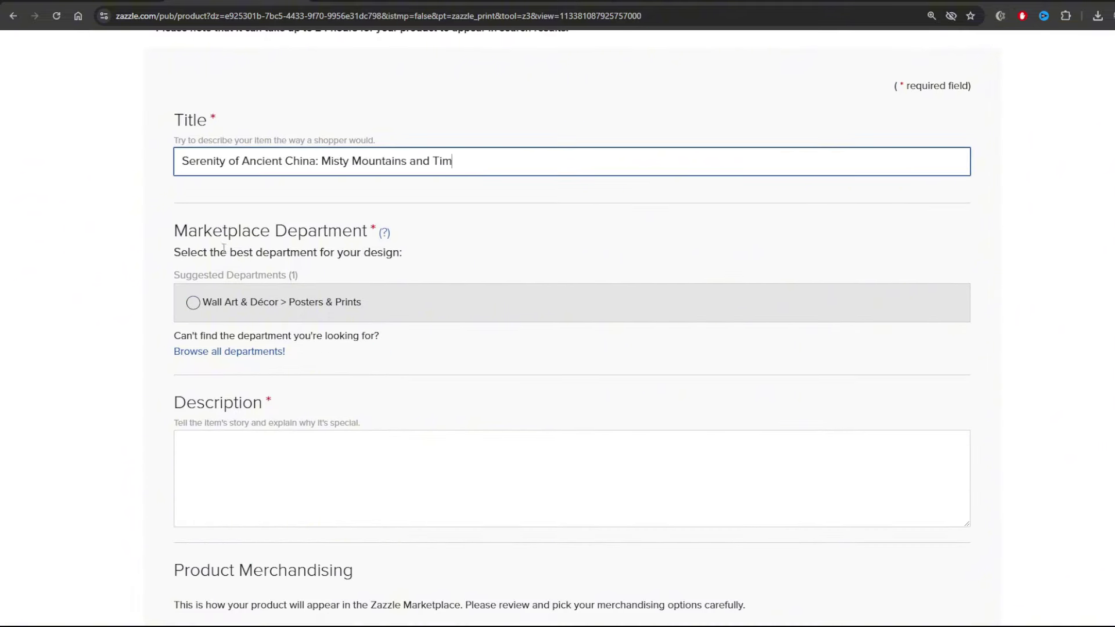
click(194, 303)
click(193, 277)
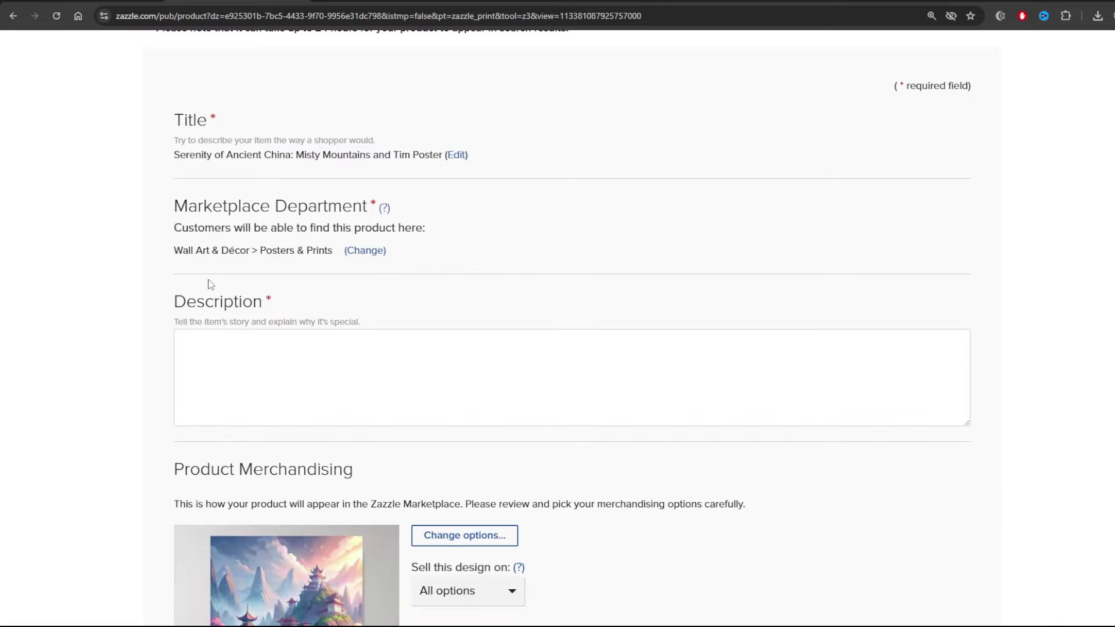
scroll(336, 297, down, 2)
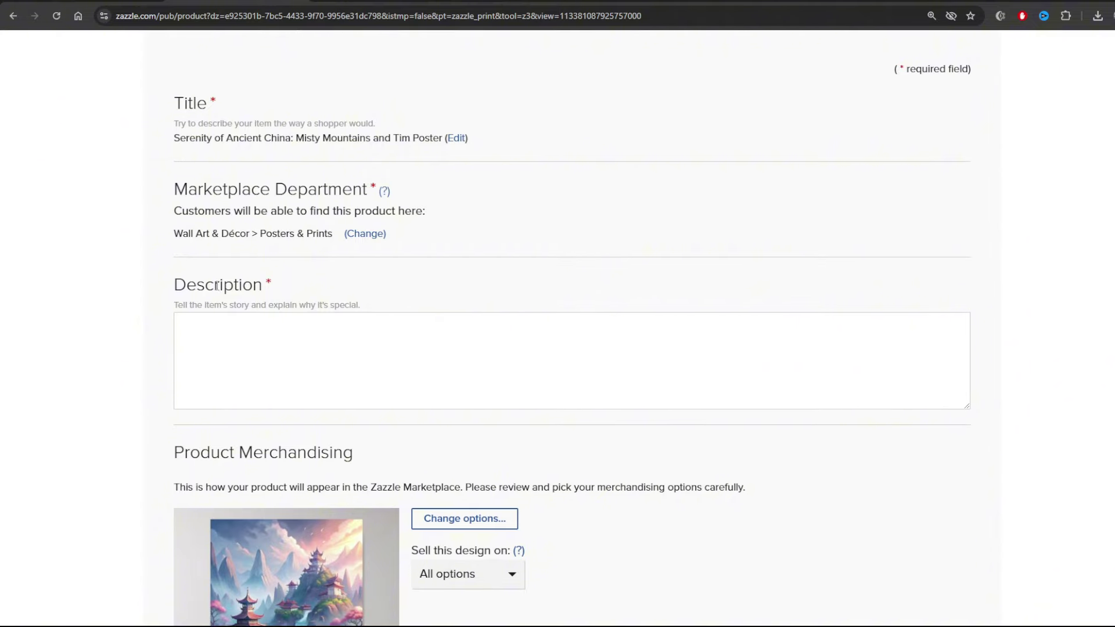
- Copy the ancient China artwork description from ChatGPT and paste it as the Zazzle product's description
click(408, 2)
scroll(408, 55, down, 4)
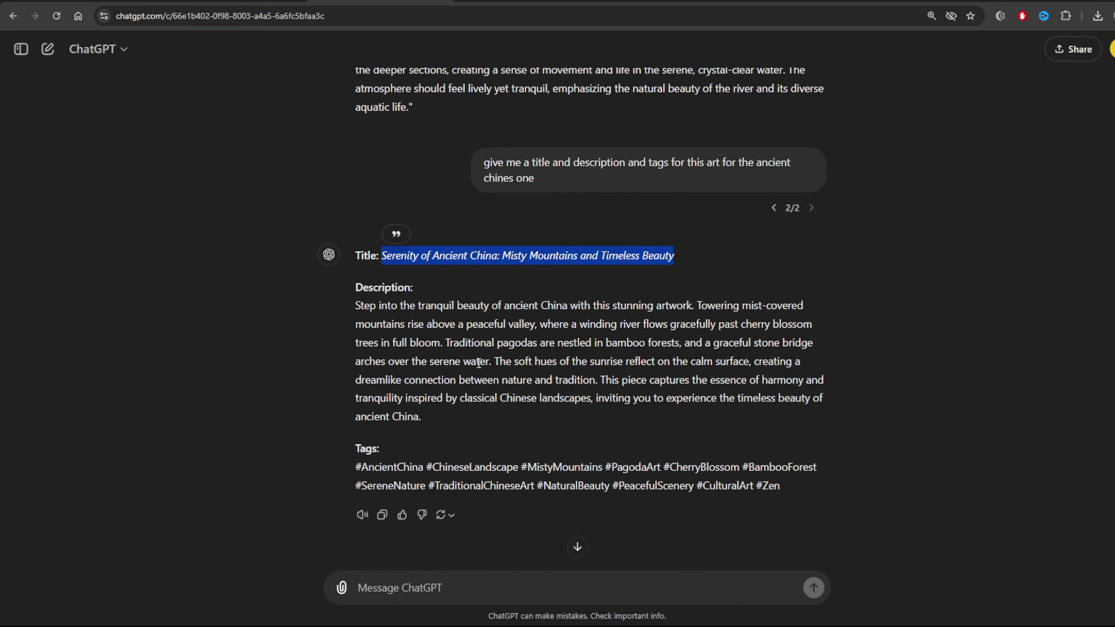
drag(421, 416, 353, 305)
key(ctrl+c)
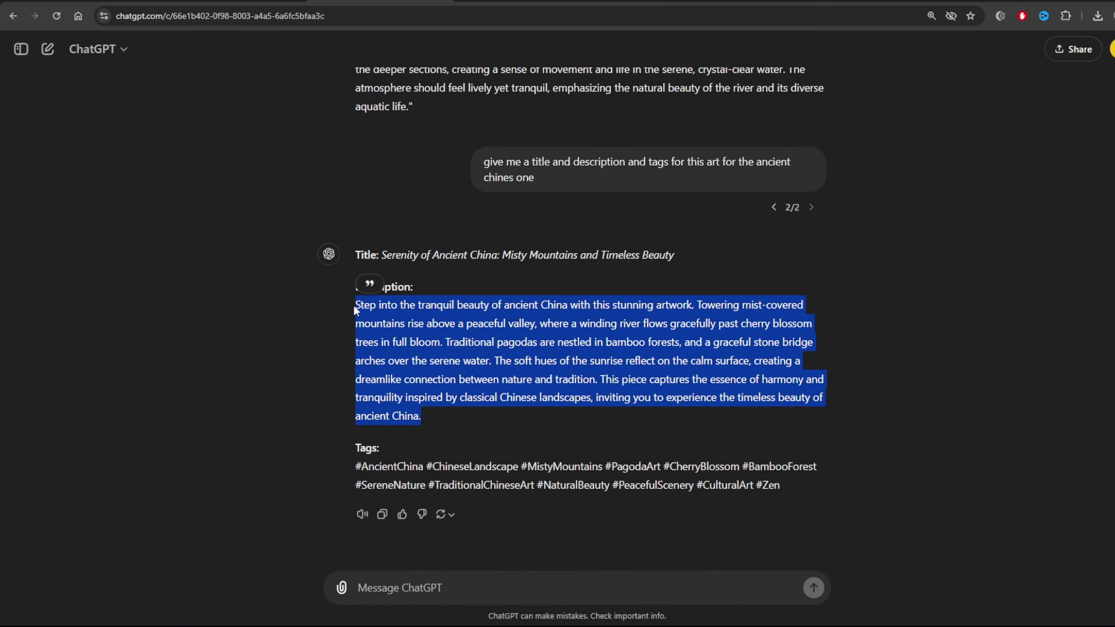
click(244, 2)
click(260, 264)
key(ctrl+v)
click(33, 329)
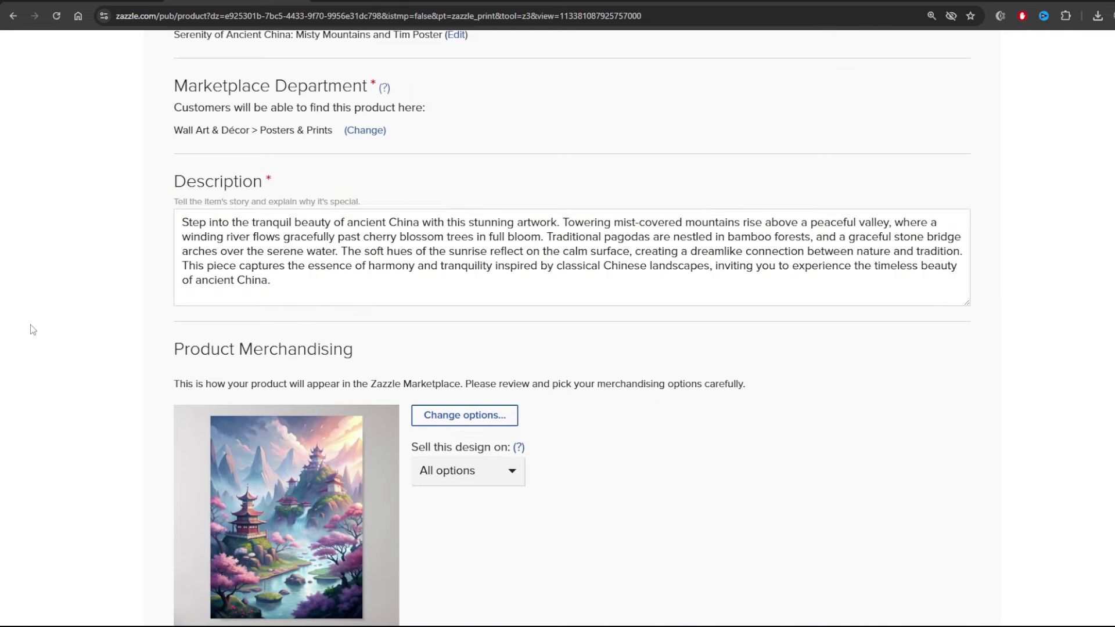
- Set the design to sell on this size only, and open the store category chooser, leaving it without choosing a category
scroll(588, 305, down, 3)
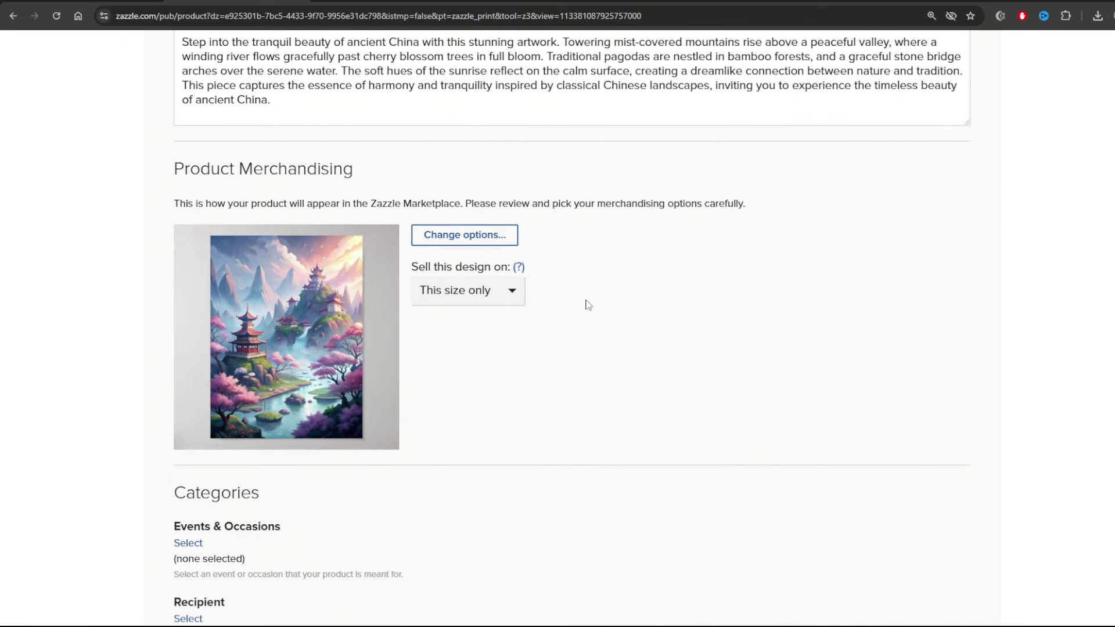
scroll(588, 305, down, 5)
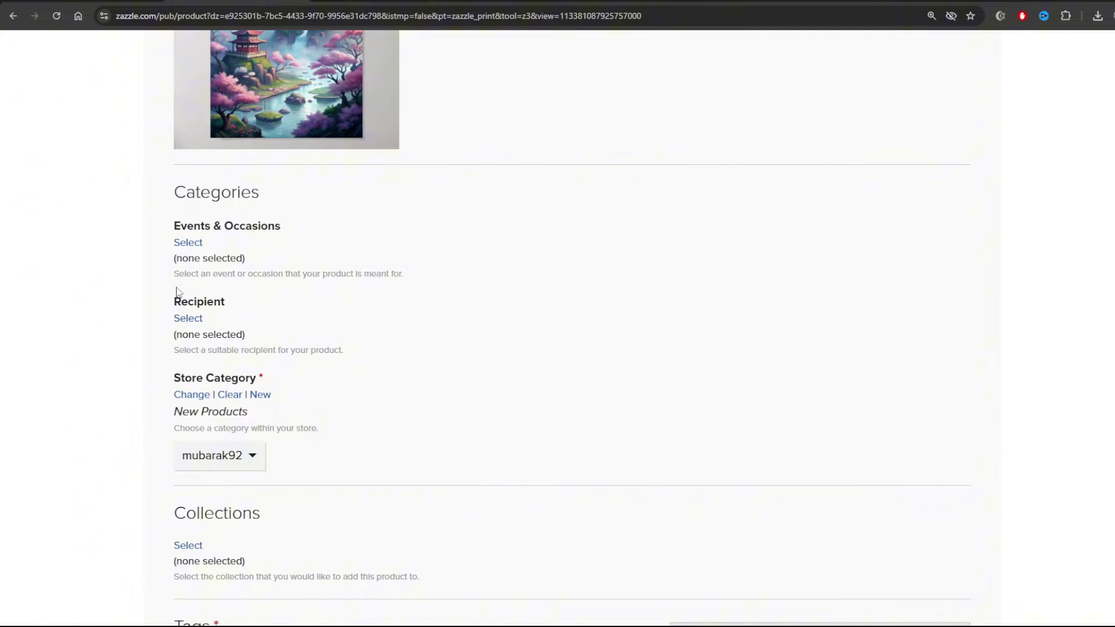
scroll(147, 310, down, 1)
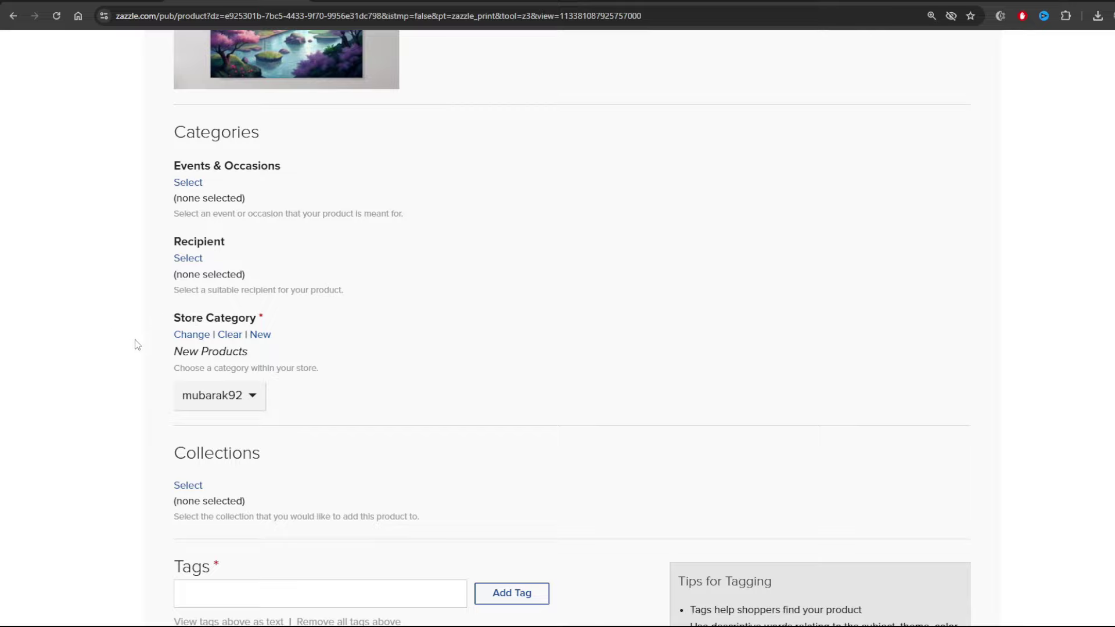
click(192, 335)
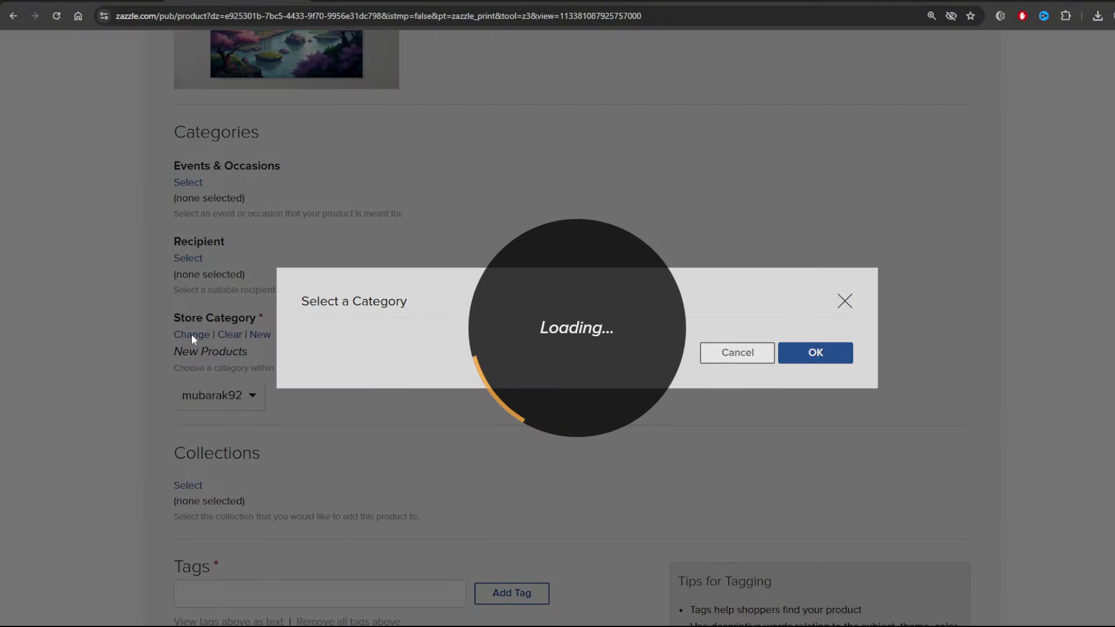
key(Escape)
- Copy AncientChina without its hash sign from ChatGPT's tag list and add it as a product tag on Zazzle
scroll(465, 266, down, 7)
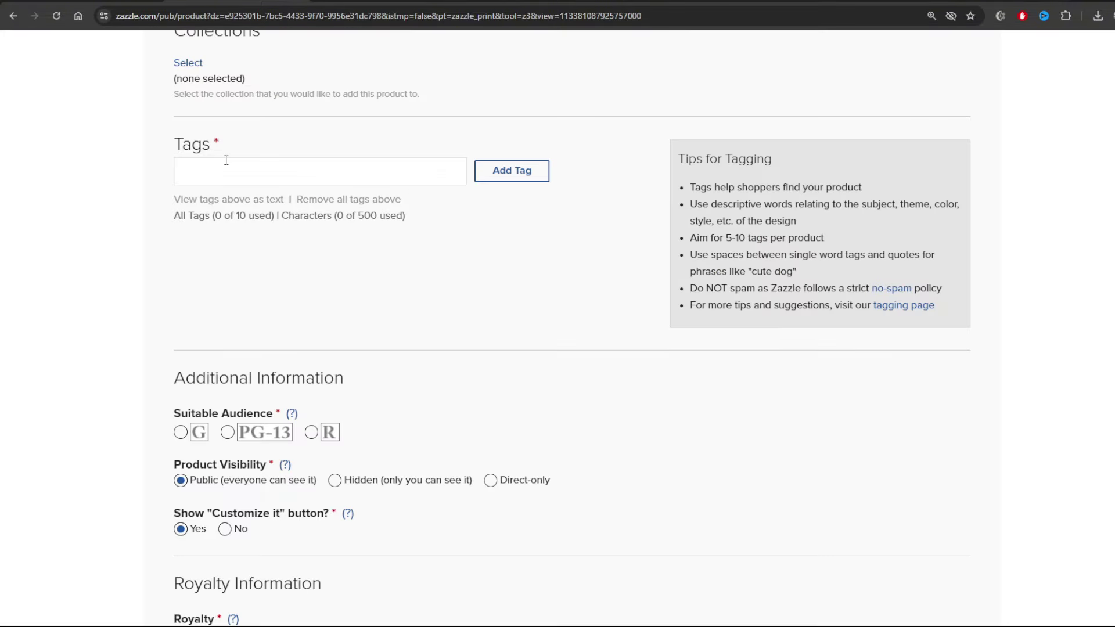
key(ctrl+Tab)
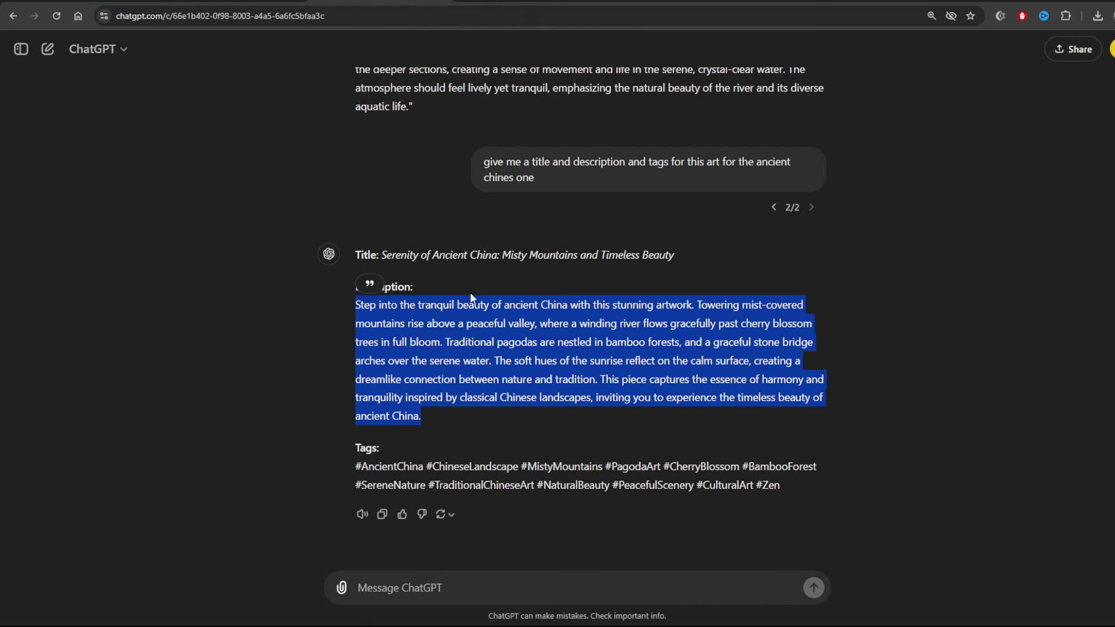
drag(421, 469, 362, 467)
key(ctrl+c)
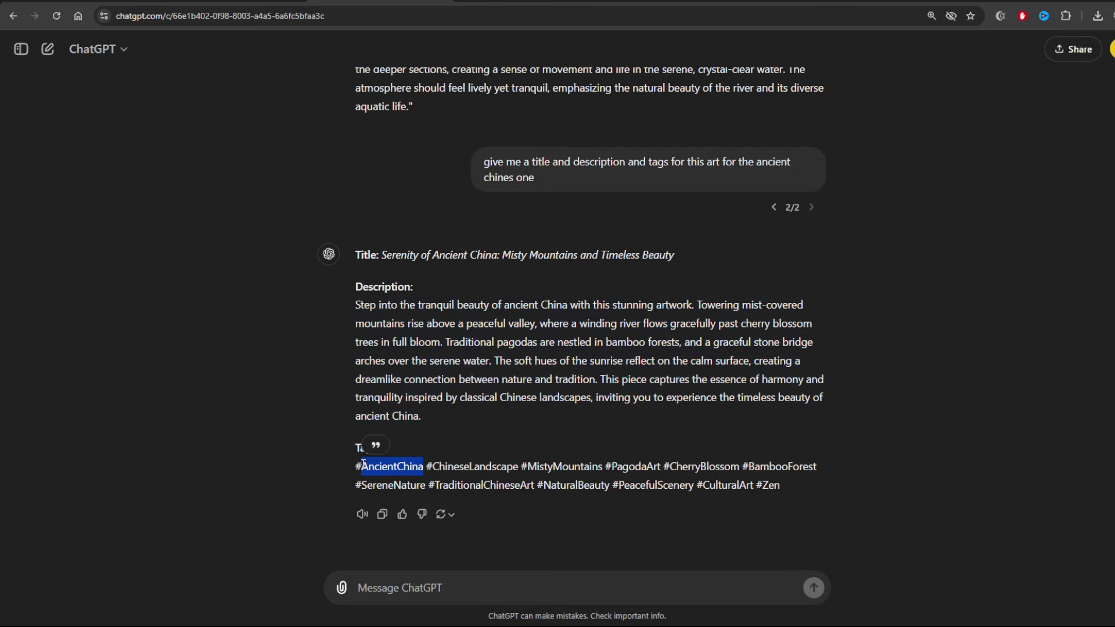
key(ctrl+shift+Tab)
click(269, 169)
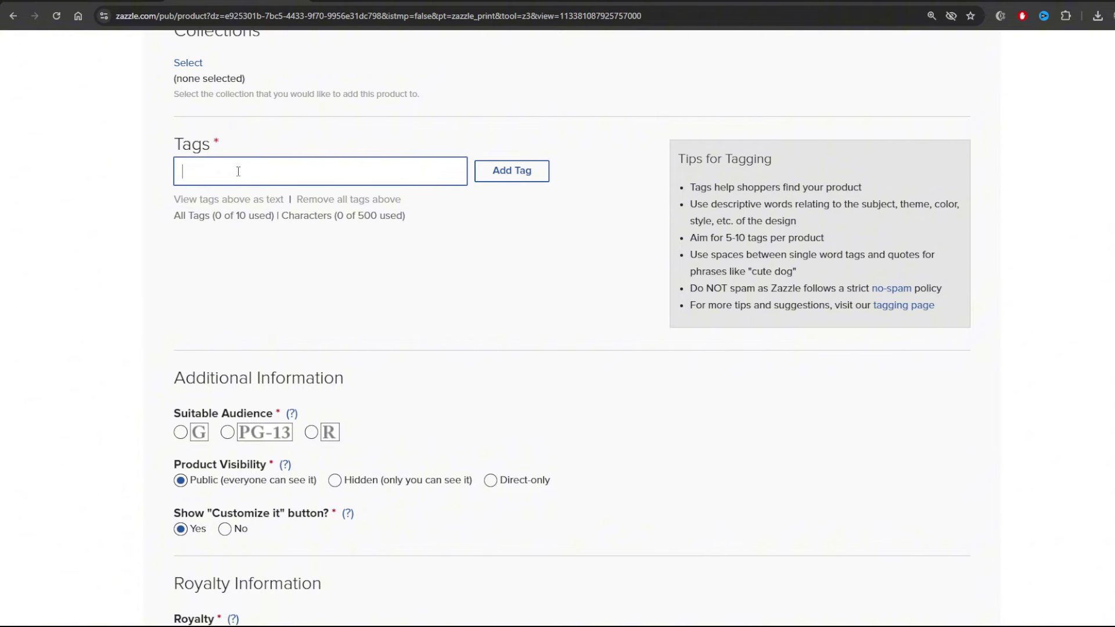
key(ctrl+v)
key(Return)
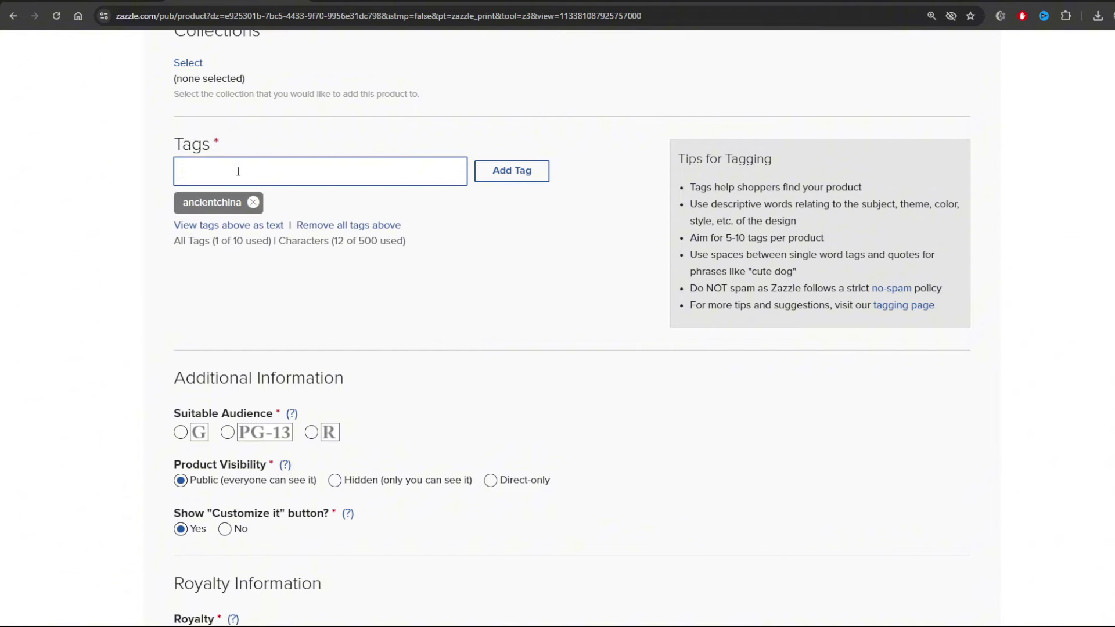
- Copy ChineseLandscape from the ChatGPT tag list and add it as another Zazzle product tag
key(ctrl+Tab)
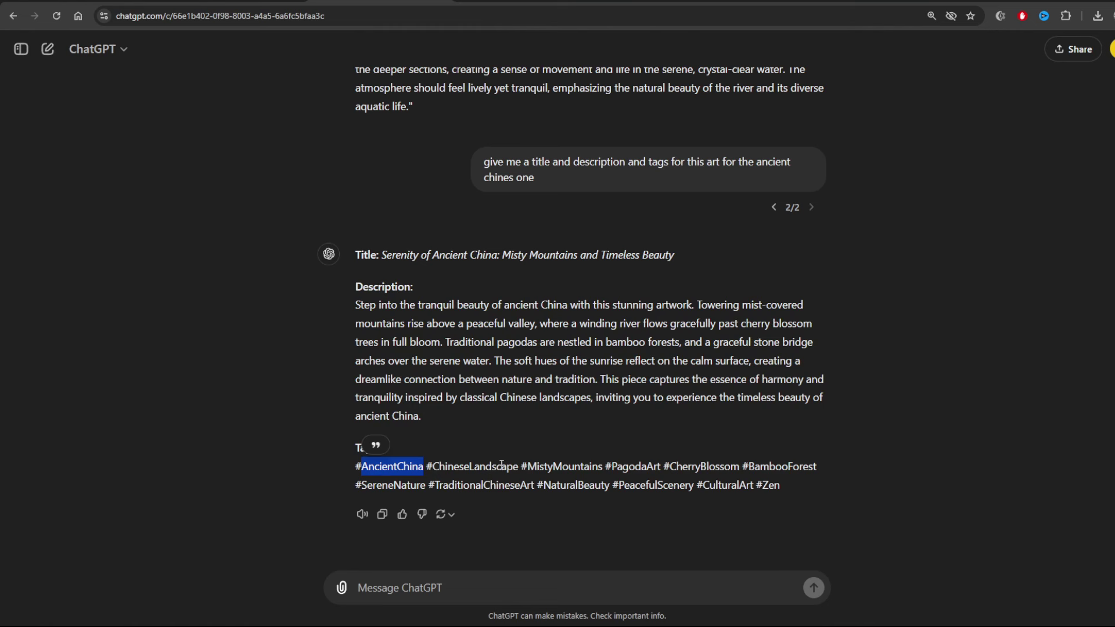
drag(518, 466, 437, 466)
key(ctrl+c)
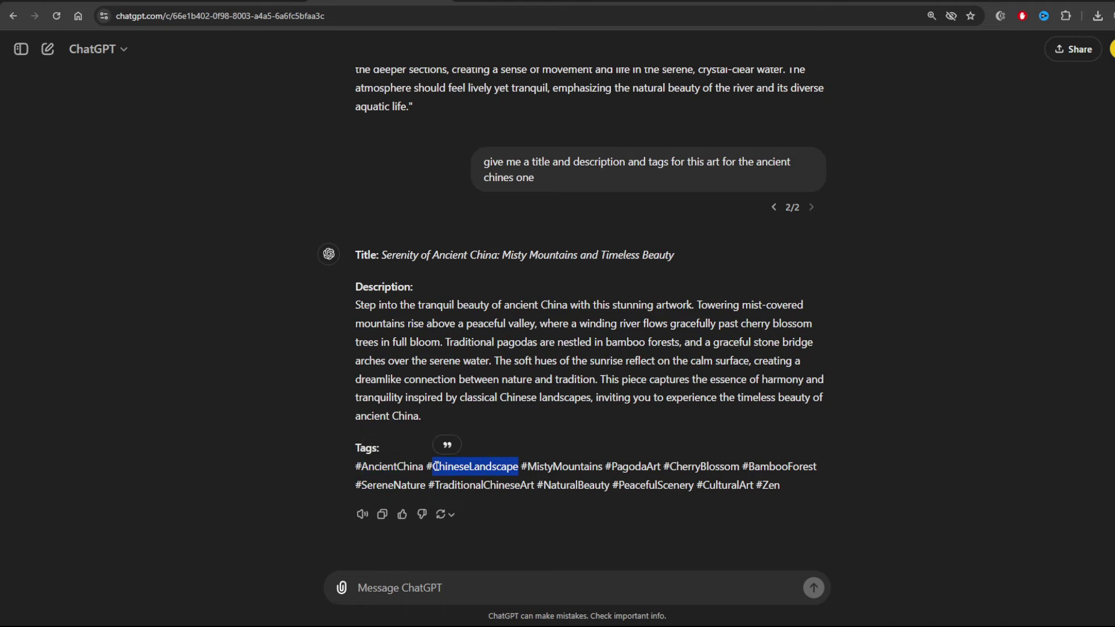
key(ctrl+Tab)
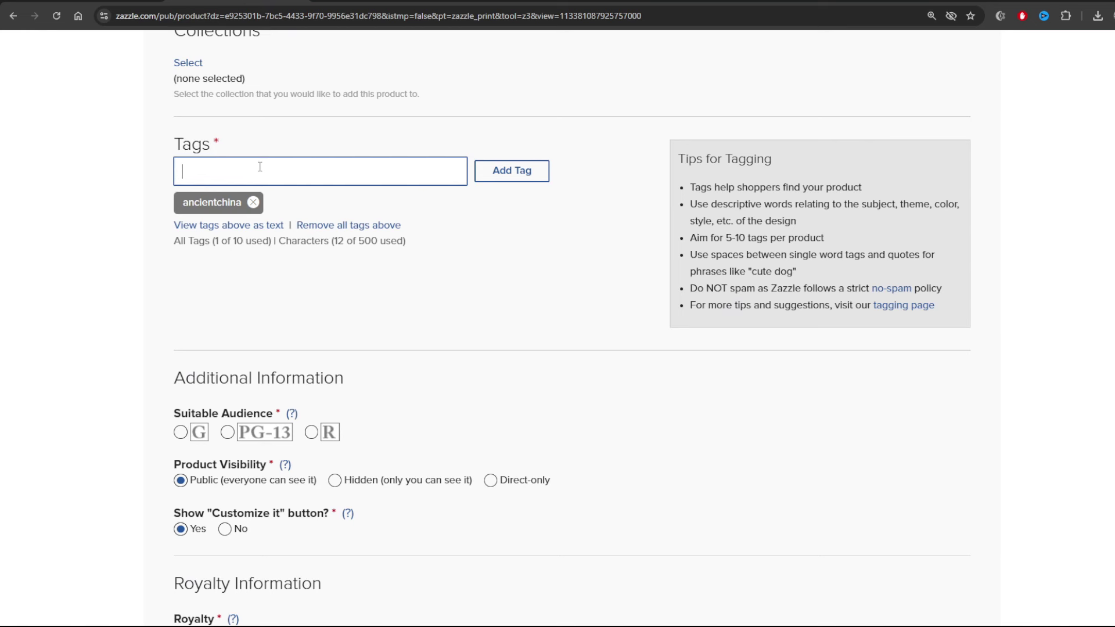
key(ctrl+v)
key(Return)
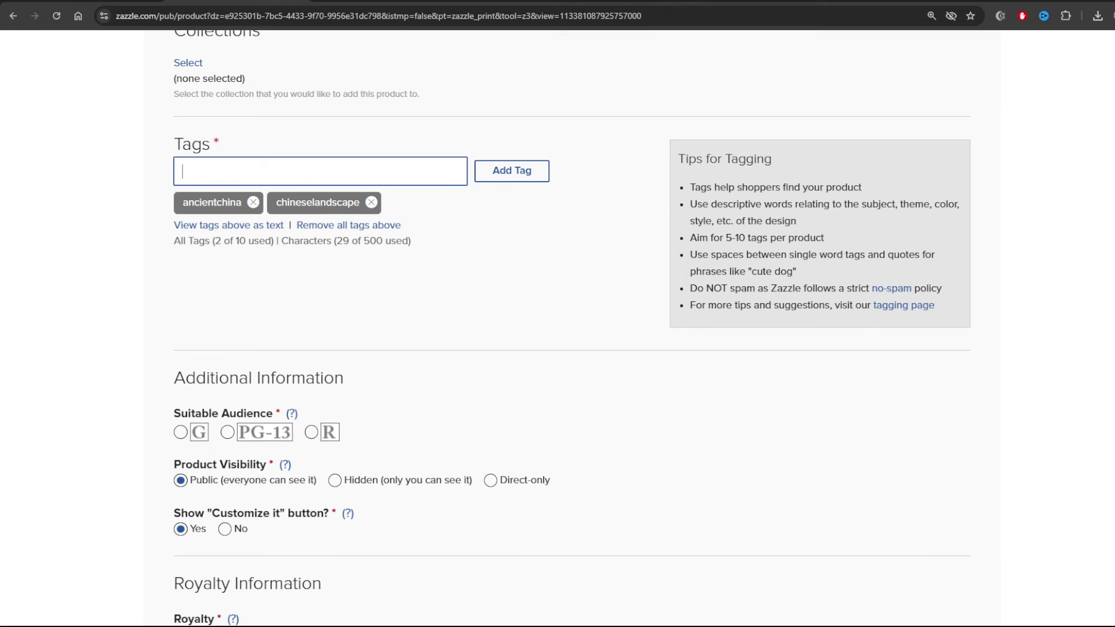
- Copy MistyMountains from ChatGPT's tags and enter it in the Zazzle product's tag field
key(alt+Tab)
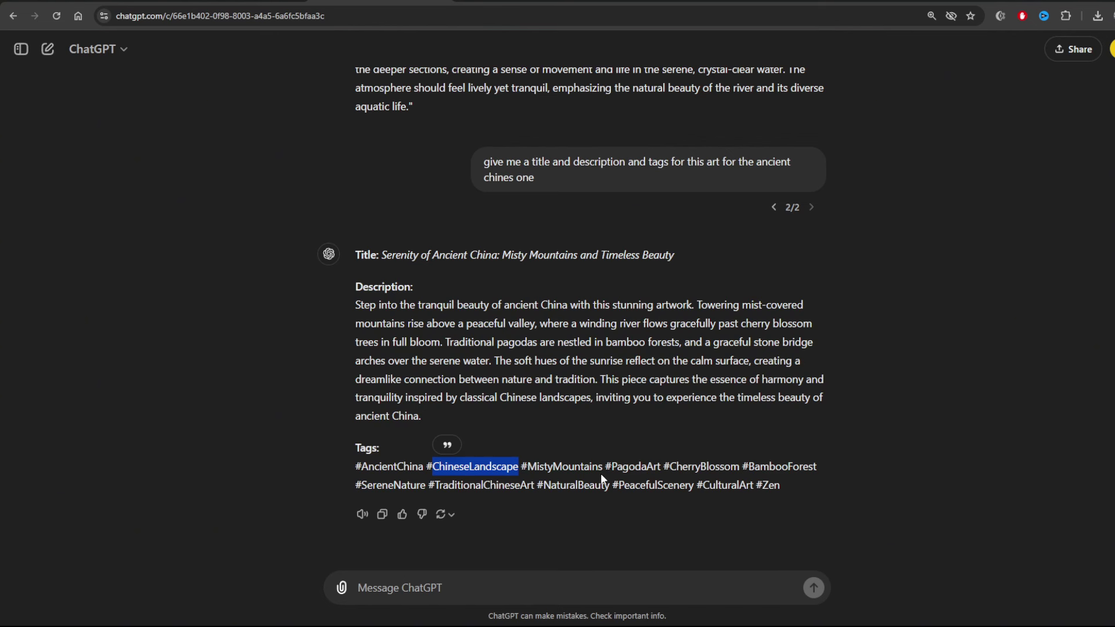
drag(602, 470, 527, 469)
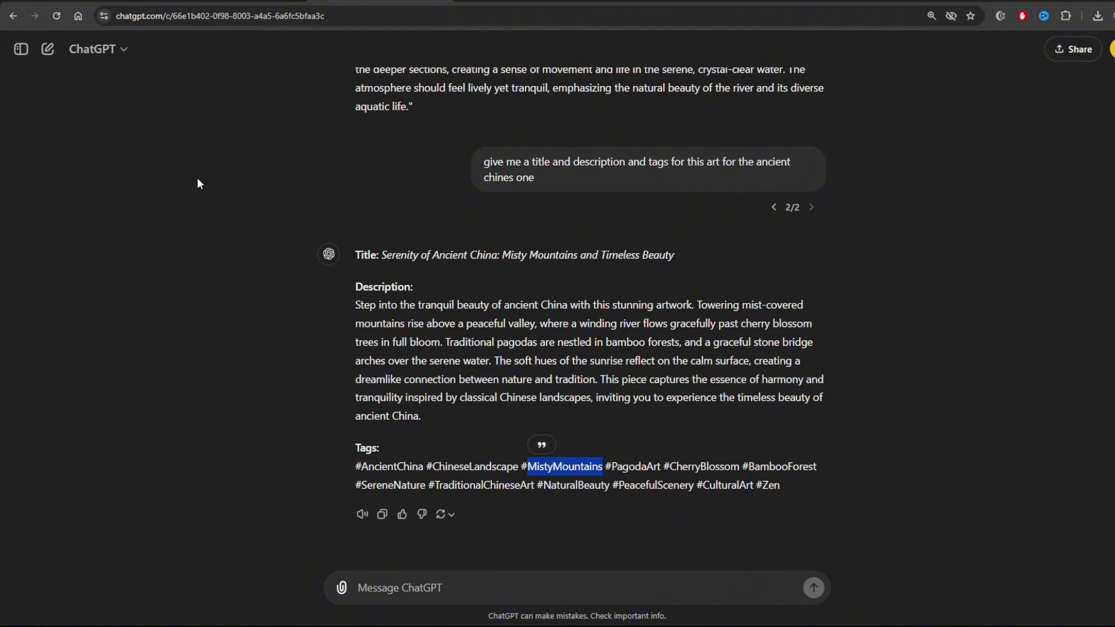
key(ctrl+c)
key(alt+Tab)
key(ctrl+v)
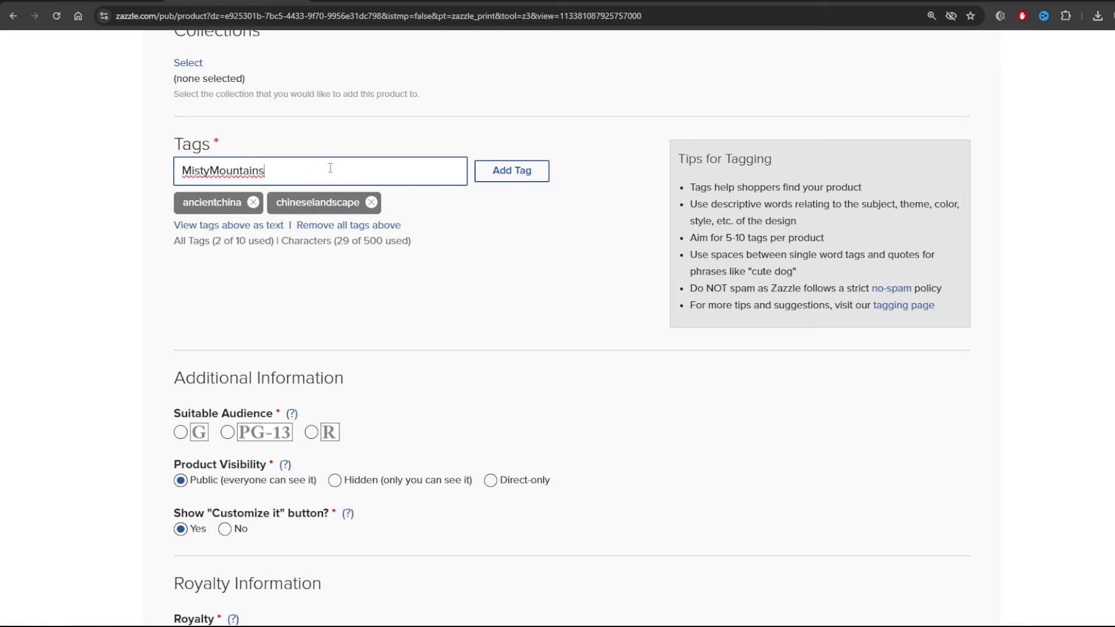